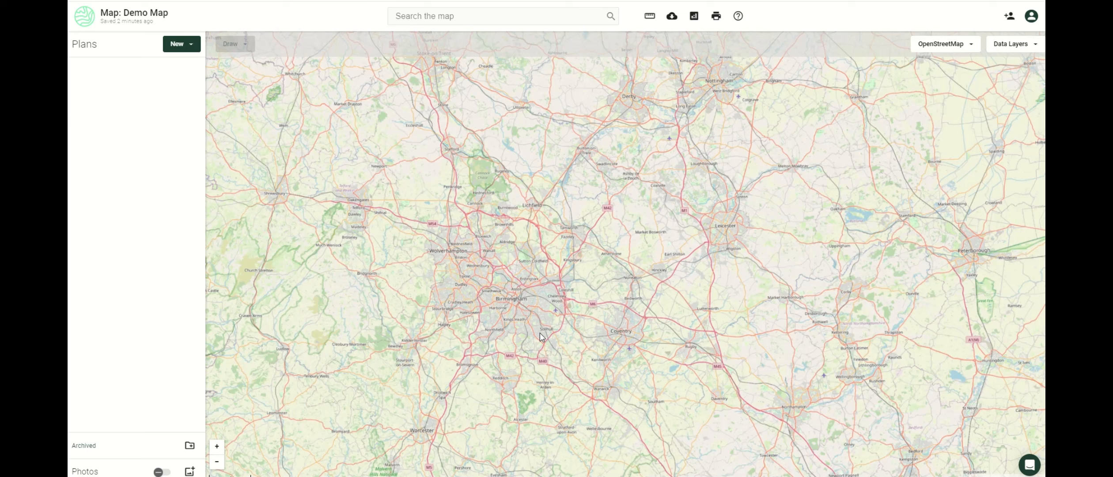
Search the map for postcode GU8 6AE to centre it on Shackleford.
{"action": "left_click", "coordinate": [423, 17]}
{"action": "type", "text": "gu8 6ae"}
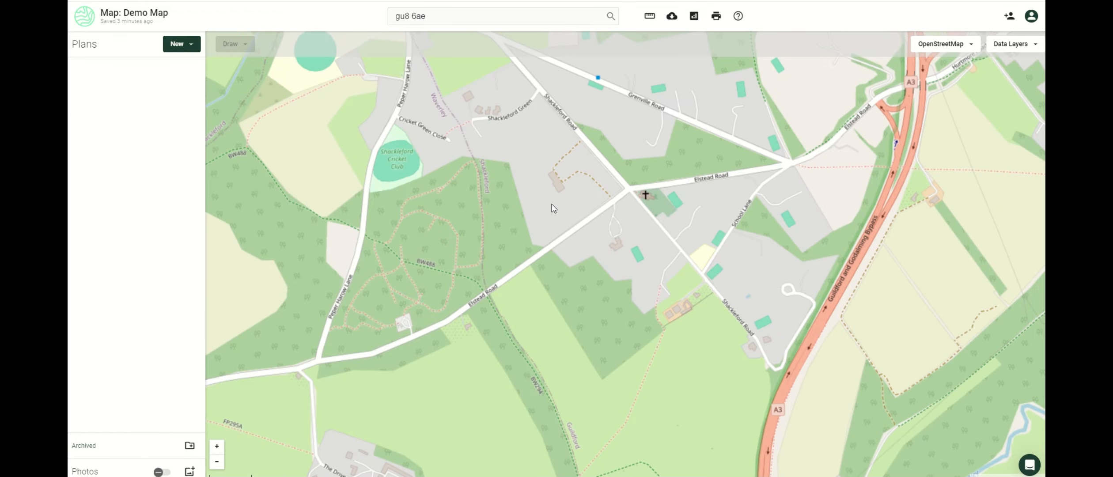
Check the account's remaining OS credits, then bring up the basemap list again.
{"action": "left_click", "coordinate": [945, 48]}
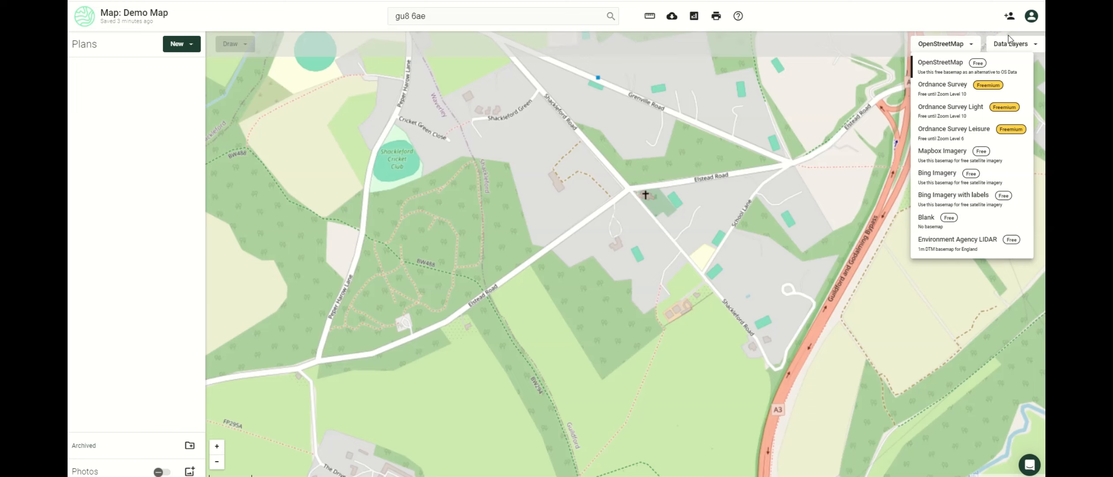
{"action": "left_click", "coordinate": [1031, 23]}
{"action": "left_click", "coordinate": [1031, 23]}
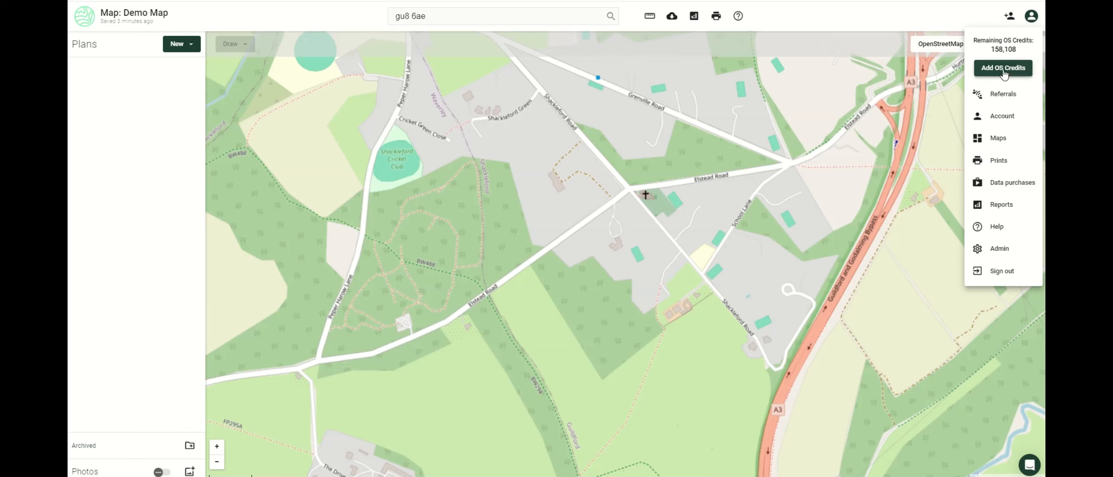
{"action": "left_click", "coordinate": [947, 75]}
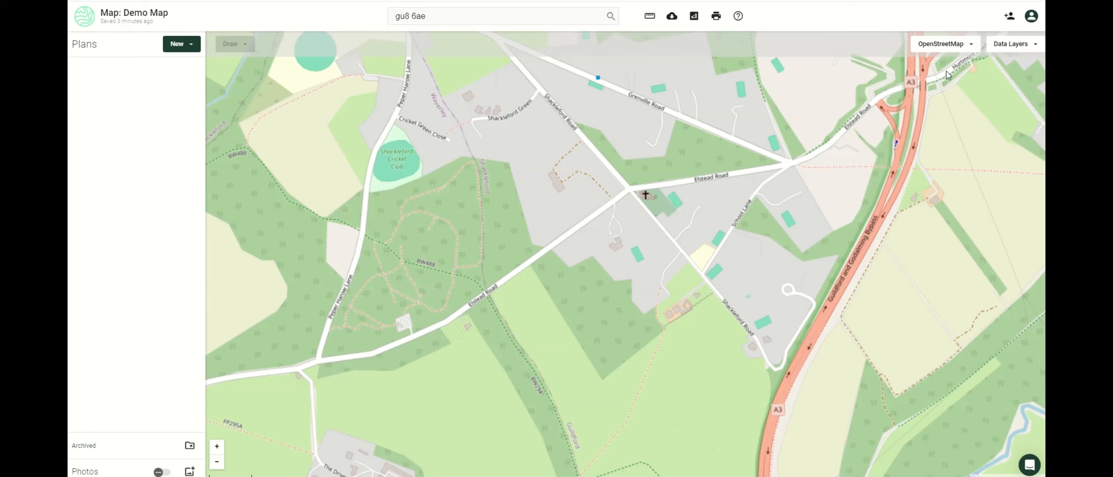
{"action": "left_click", "coordinate": [944, 45]}
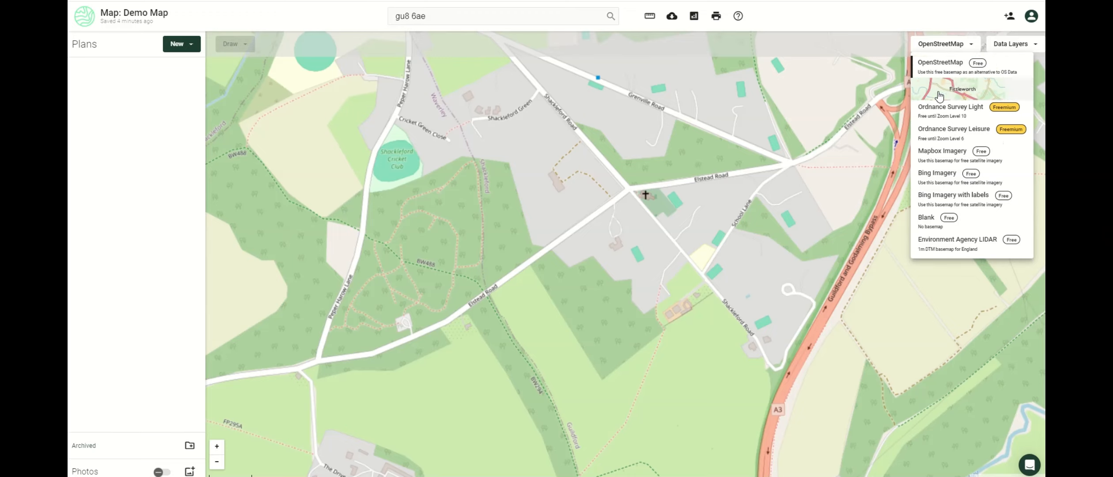
Try the Ordnance Survey basemap, settle on Bing Imagery, and show the data layer categories.
{"action": "left_click", "coordinate": [945, 87]}
{"action": "scroll", "coordinate": [855, 231], "scroll_direction": "down", "scroll_amount": 4}
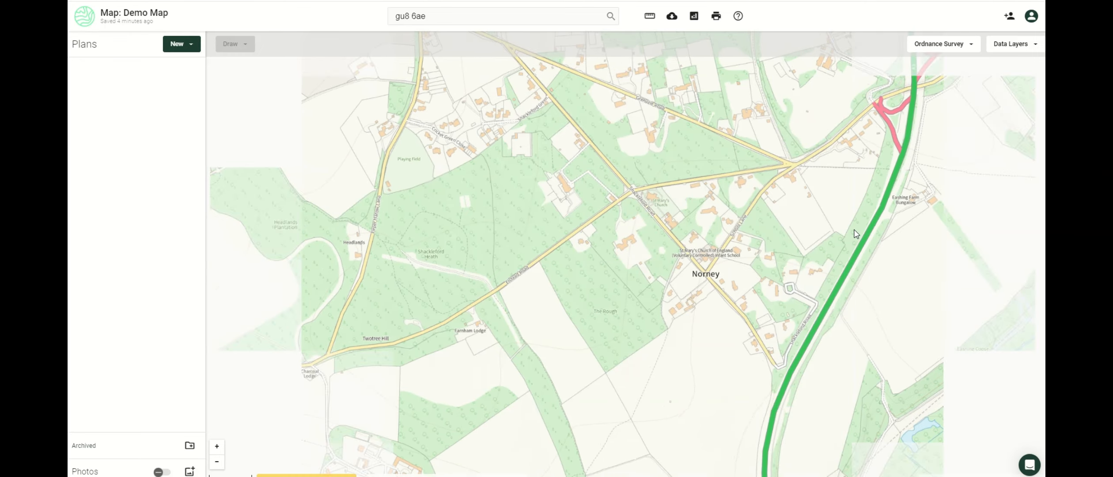
{"action": "left_click", "coordinate": [949, 43]}
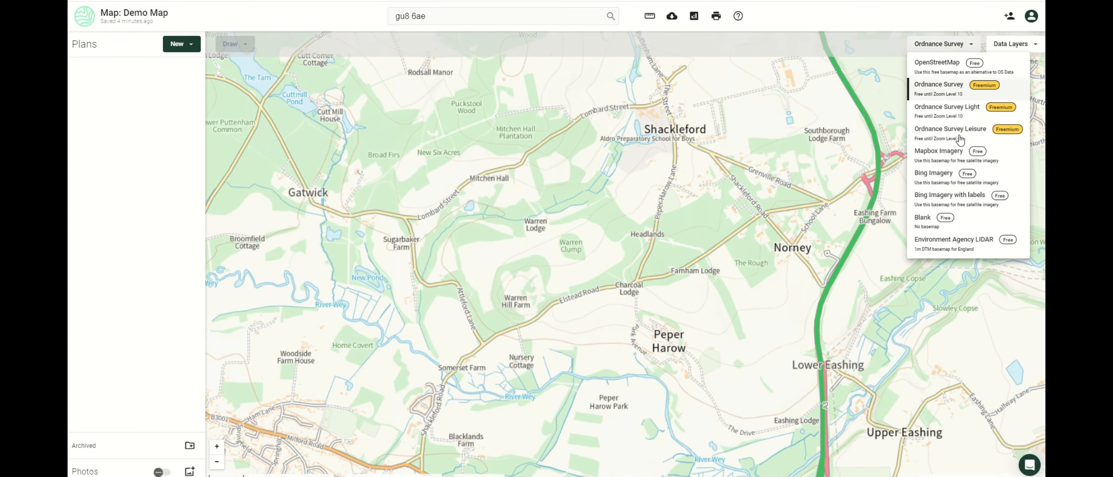
{"action": "left_click", "coordinate": [956, 180]}
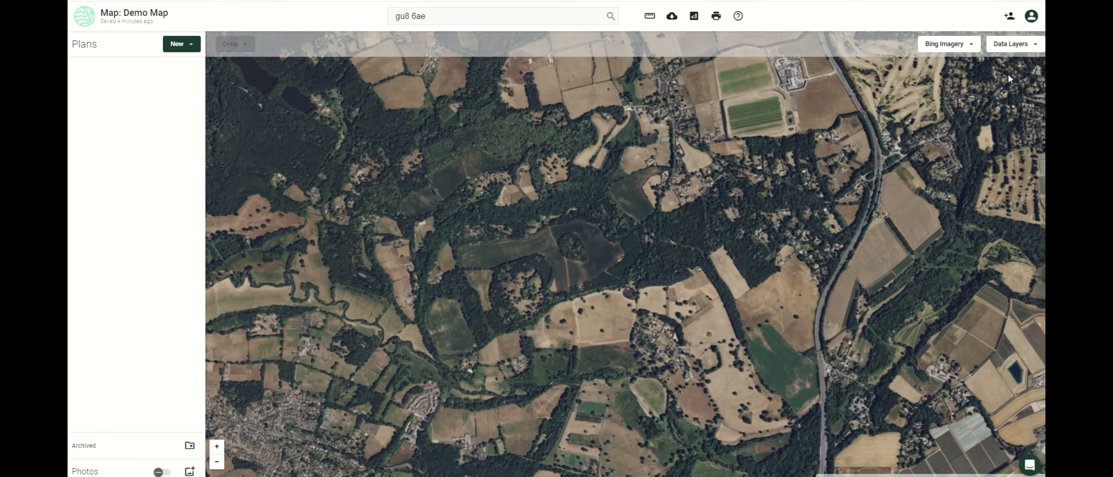
{"action": "left_click", "coordinate": [1006, 48]}
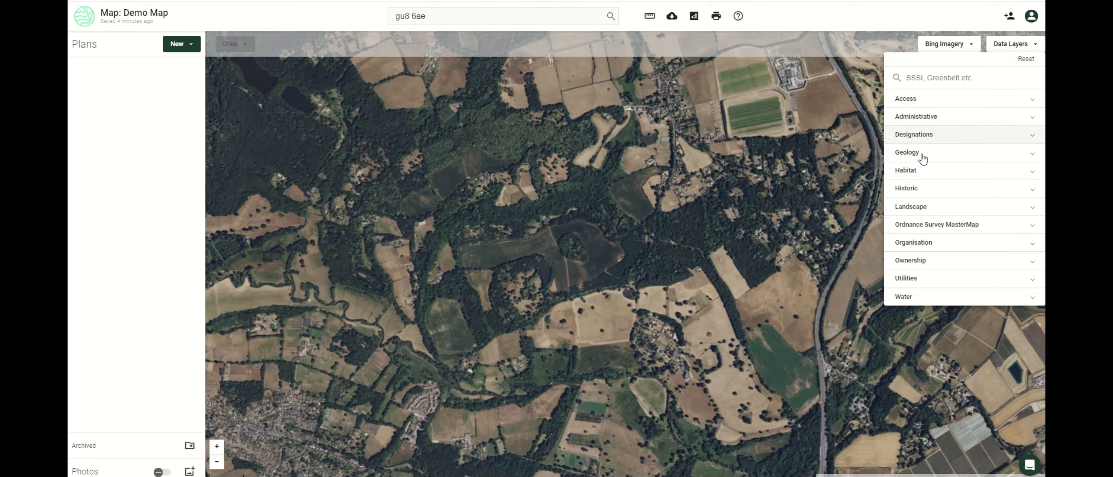
Turn on the SSSI data layer and view the Charterhouse to Eashing site details.
{"action": "left_click", "coordinate": [911, 188]}
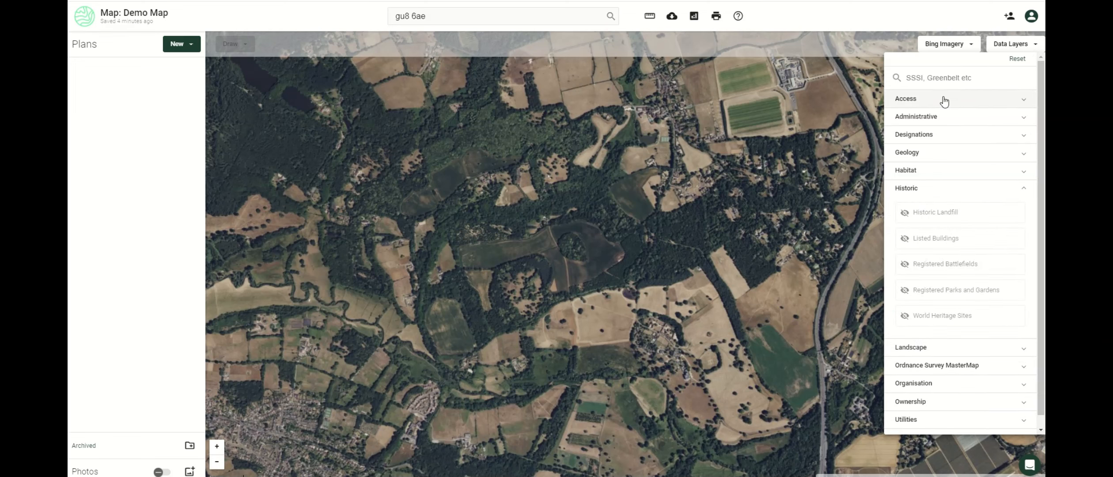
{"action": "left_click", "coordinate": [938, 80]}
{"action": "type", "text": "Sssi"}
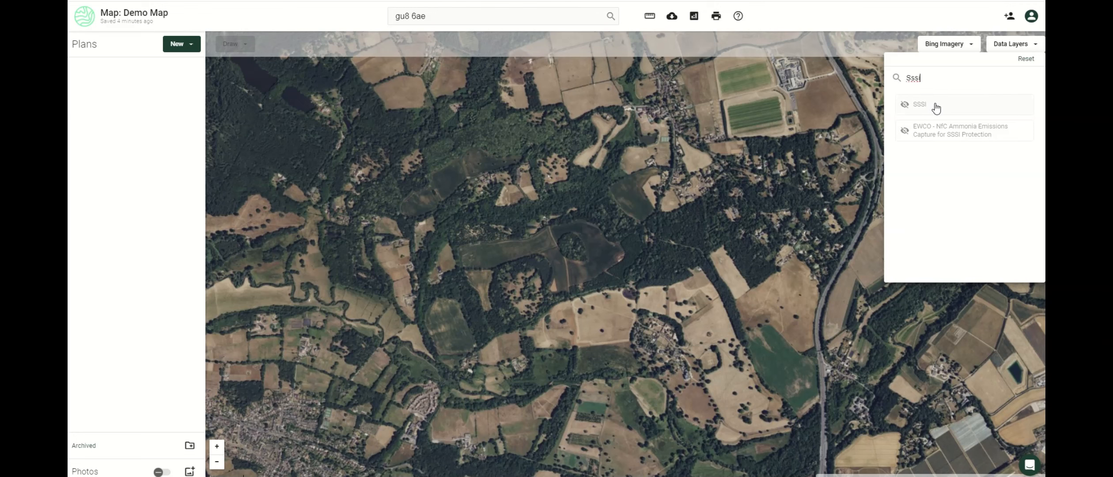
{"action": "left_click", "coordinate": [936, 107]}
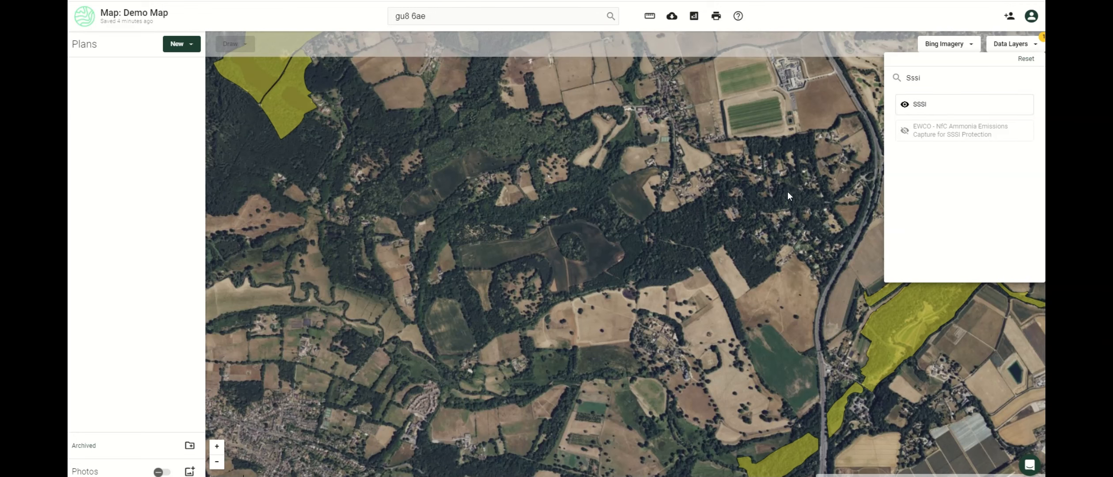
{"action": "left_click", "coordinate": [656, 181]}
{"action": "left_click_drag", "start_coordinate": [807, 203], "coordinate": [674, 186]}
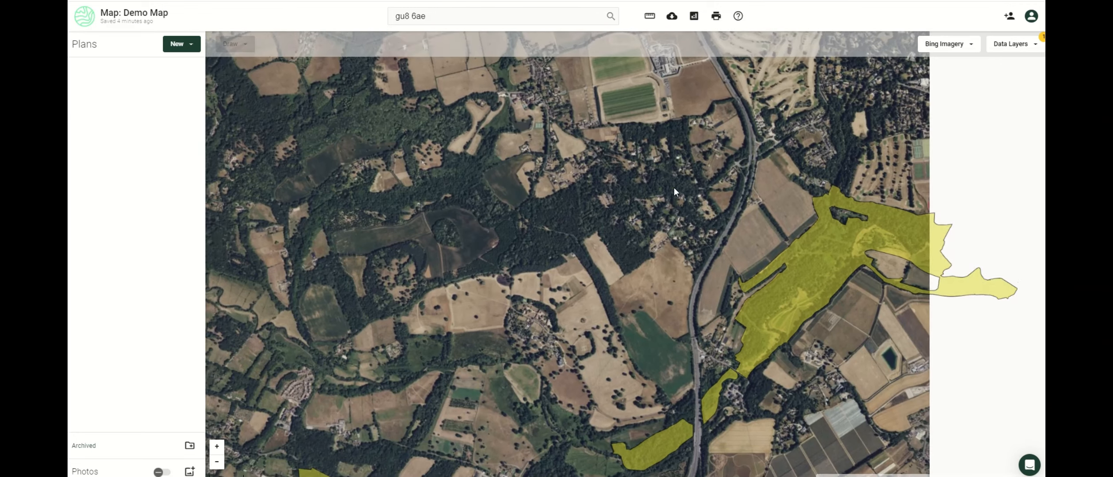
{"action": "left_click", "coordinate": [805, 280]}
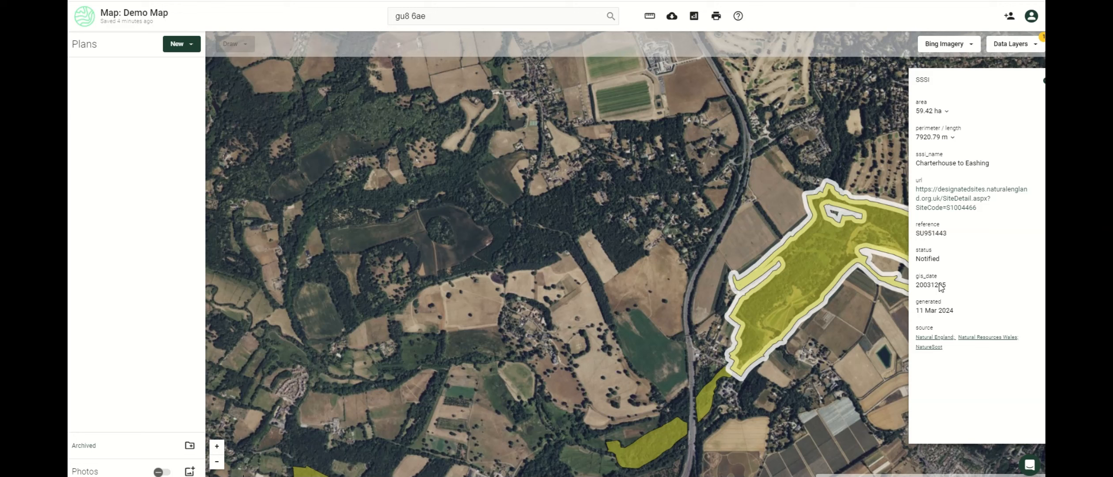
Turn the SSSI layer off and close the data layers and site details.
{"action": "left_click", "coordinate": [1034, 46]}
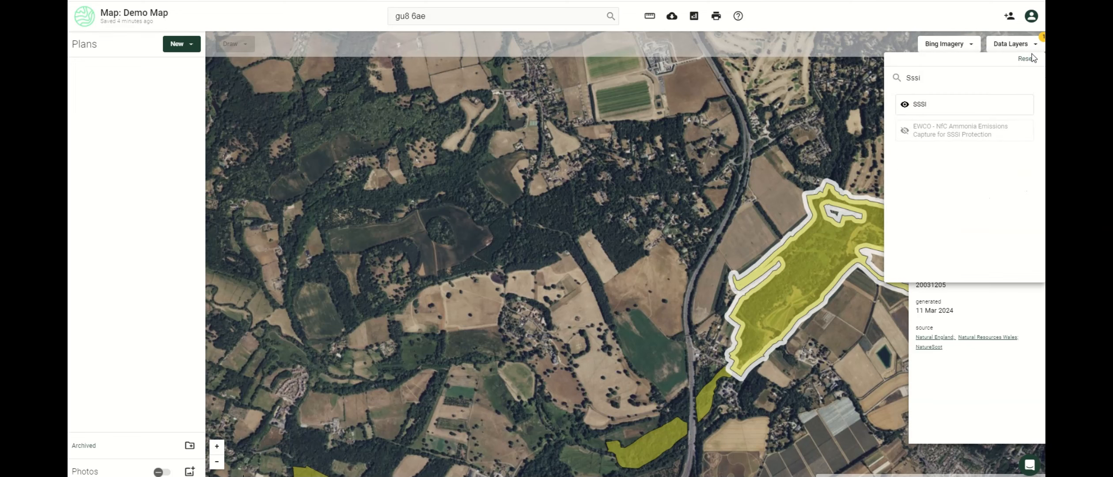
{"action": "left_click", "coordinate": [1029, 59]}
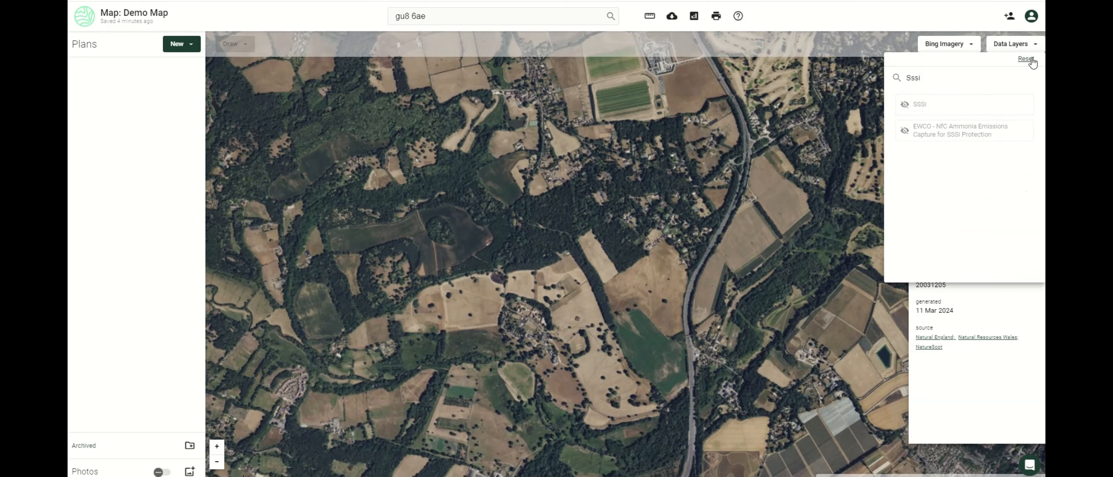
{"action": "left_click", "coordinate": [836, 199]}
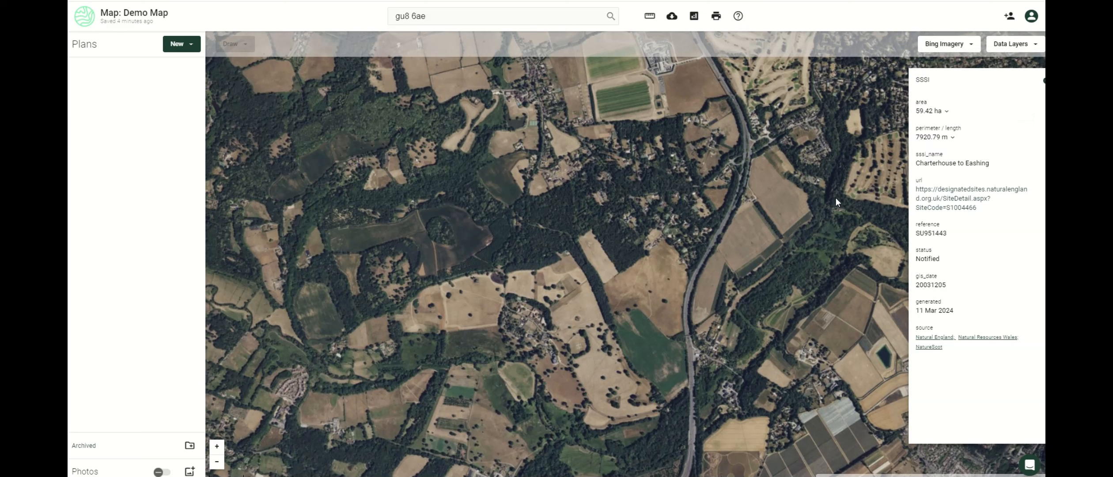
{"action": "left_click", "coordinate": [887, 137]}
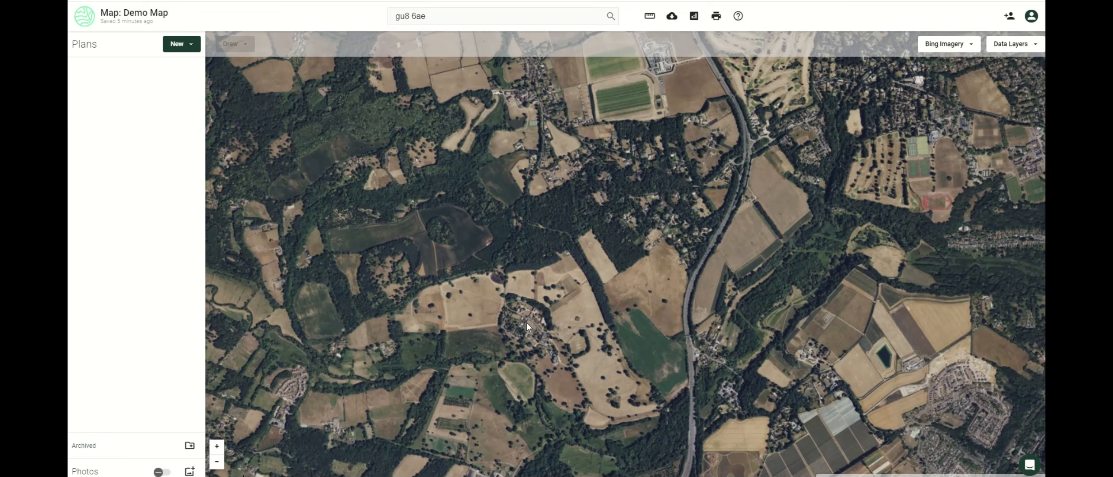
Return to the OpenStreetMap basemap and show the New plan options.
{"action": "scroll", "coordinate": [526, 322], "scroll_direction": "down", "scroll_amount": 1}
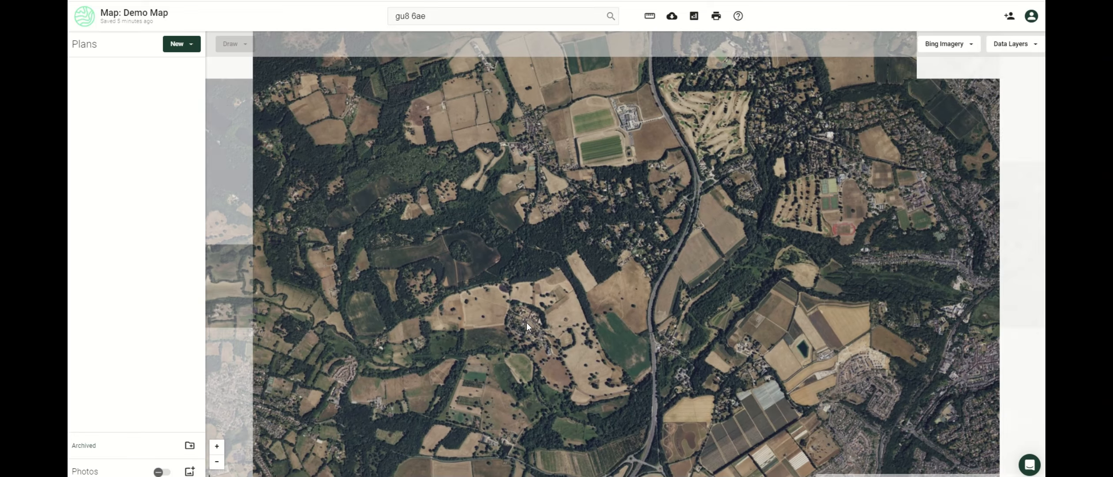
{"action": "scroll", "coordinate": [526, 323], "scroll_direction": "up", "scroll_amount": 1}
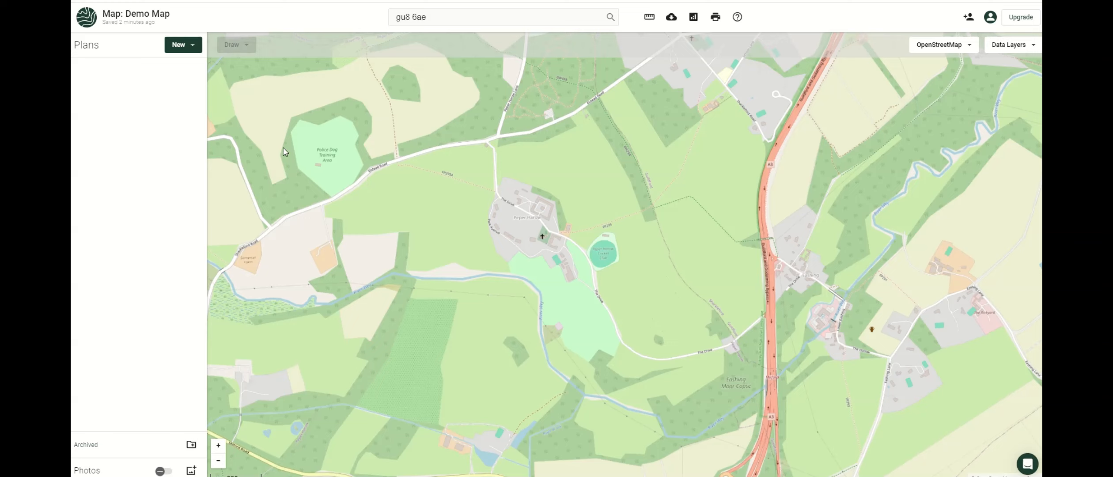
{"action": "left_click", "coordinate": [194, 51]}
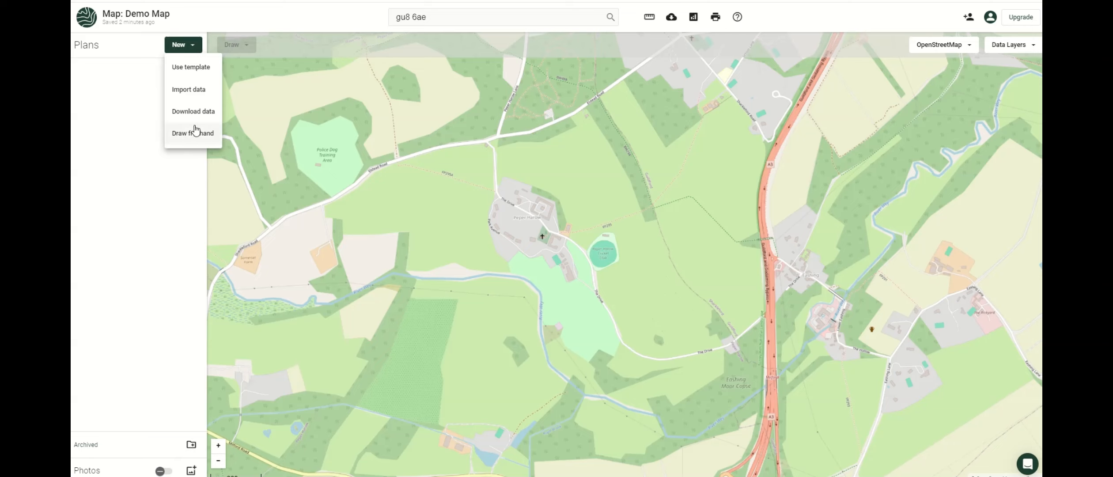
Import data for a new plan by picking boundaries from Land Registry.
{"action": "left_click", "coordinate": [199, 92]}
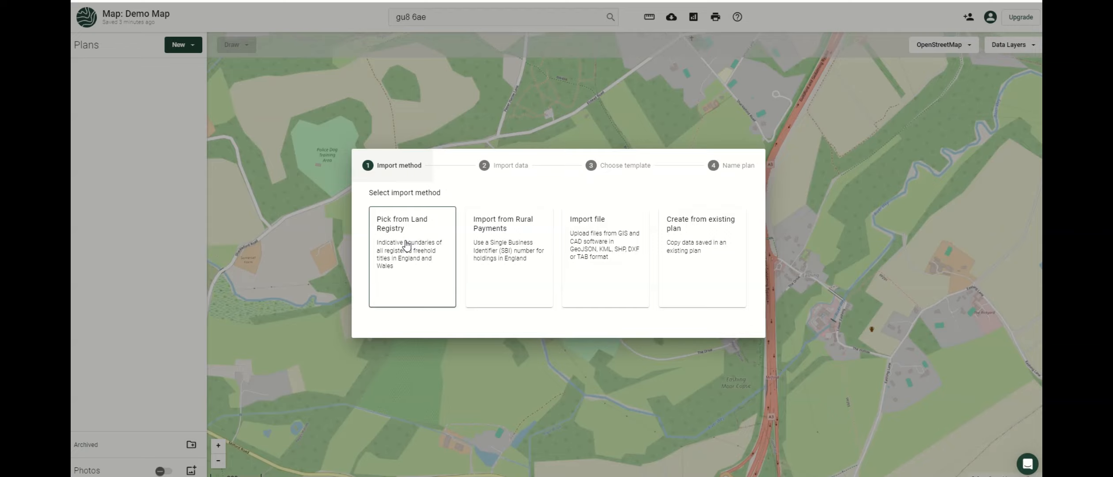
{"action": "left_click", "coordinate": [406, 244]}
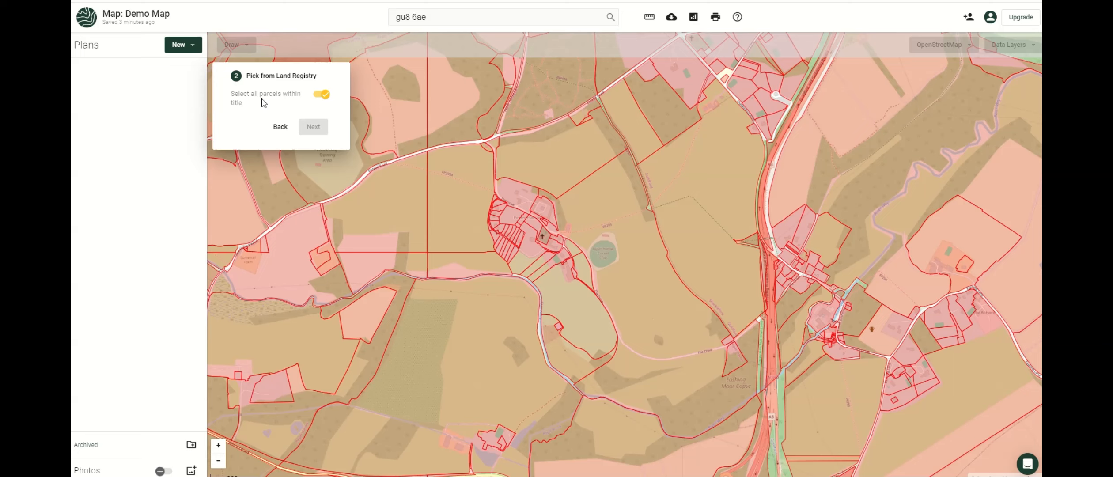
Select the fields east of the village, excluding the cricket ground and upper-left fields, and continue.
{"action": "left_click", "coordinate": [327, 98]}
{"action": "left_click", "coordinate": [324, 96]}
{"action": "left_click", "coordinate": [579, 165]}
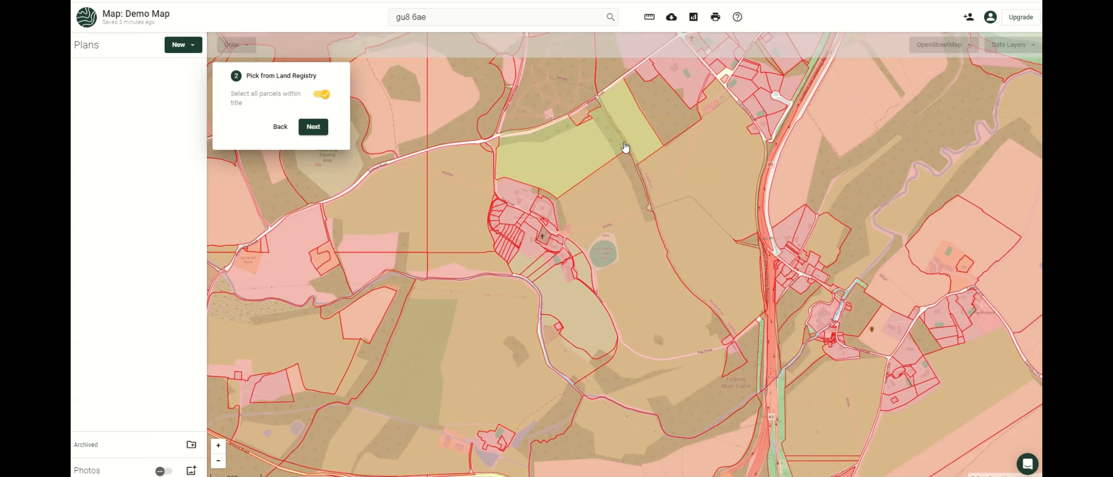
{"action": "left_click", "coordinate": [670, 164]}
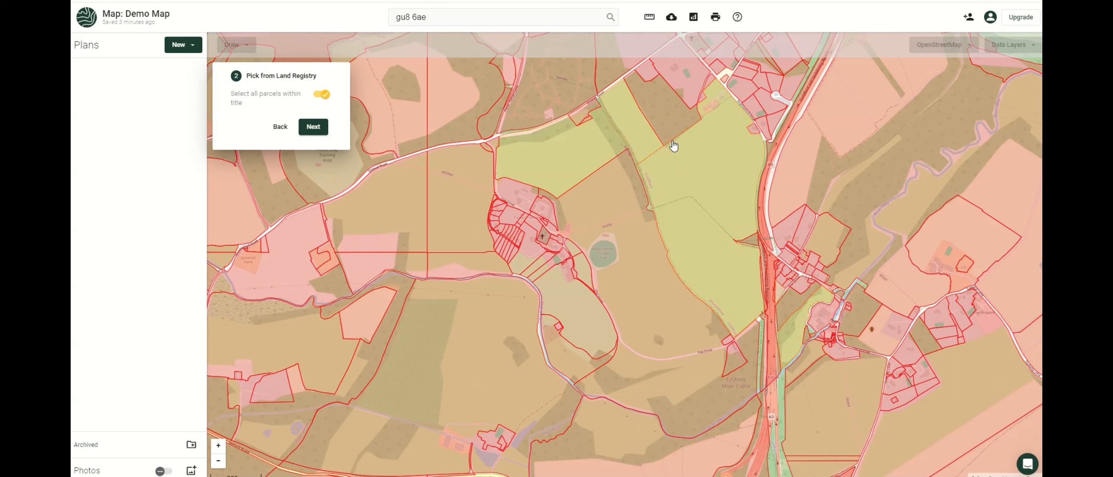
{"action": "left_click", "coordinate": [672, 108]}
{"action": "left_click", "coordinate": [614, 227]}
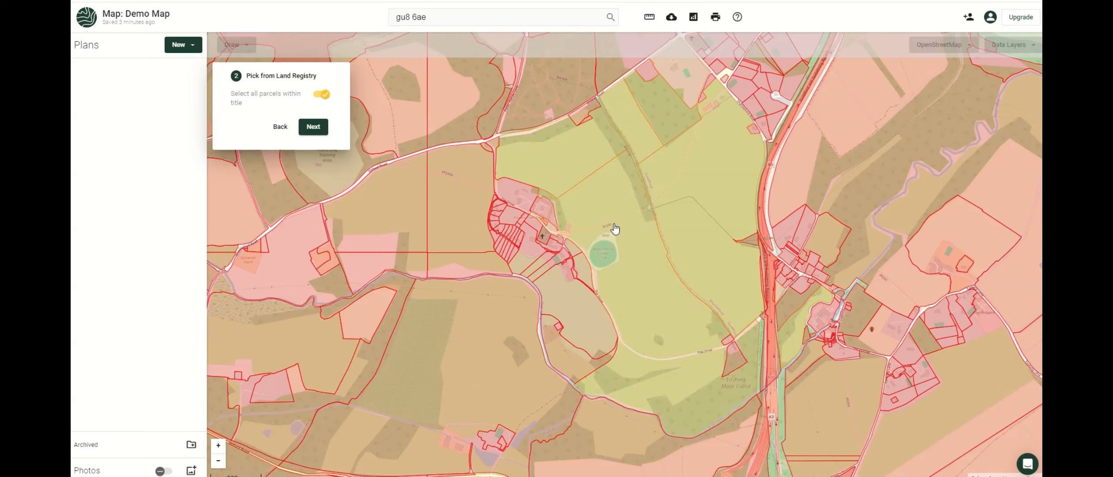
{"action": "left_click", "coordinate": [619, 197]}
{"action": "left_click", "coordinate": [596, 155]}
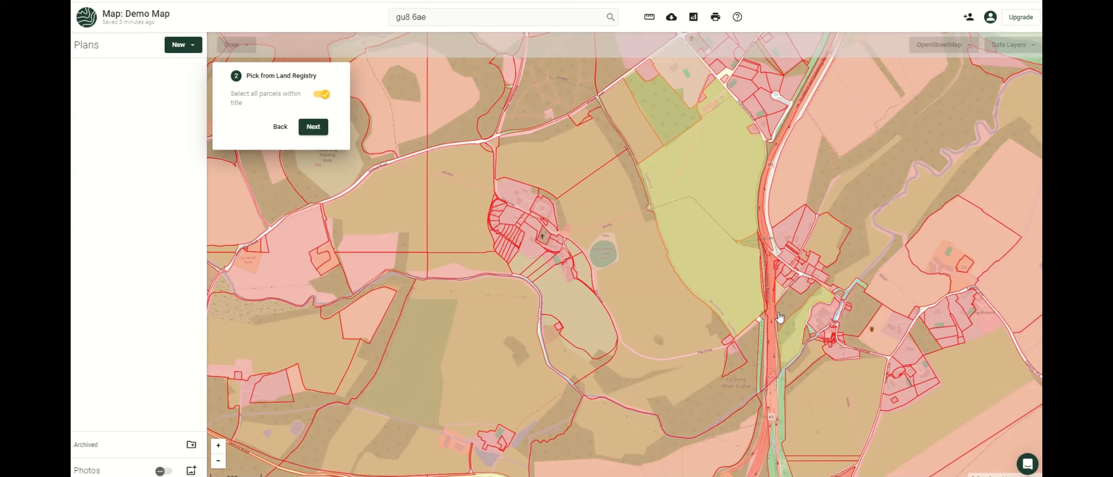
{"action": "left_click", "coordinate": [311, 126]}
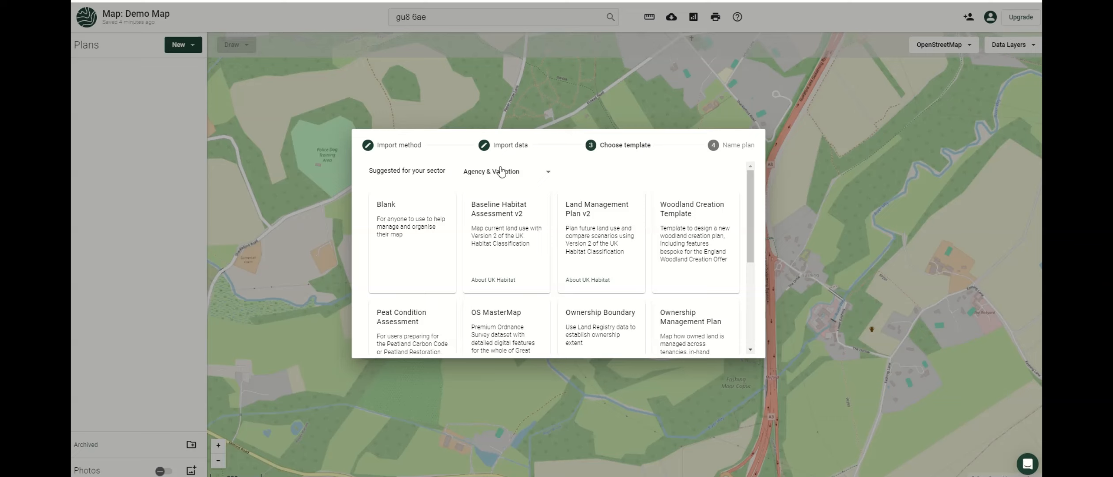
Browse the template sectors, trying Food & Farming and settling on Other.
{"action": "scroll", "coordinate": [592, 285], "scroll_direction": "down", "scroll_amount": 2}
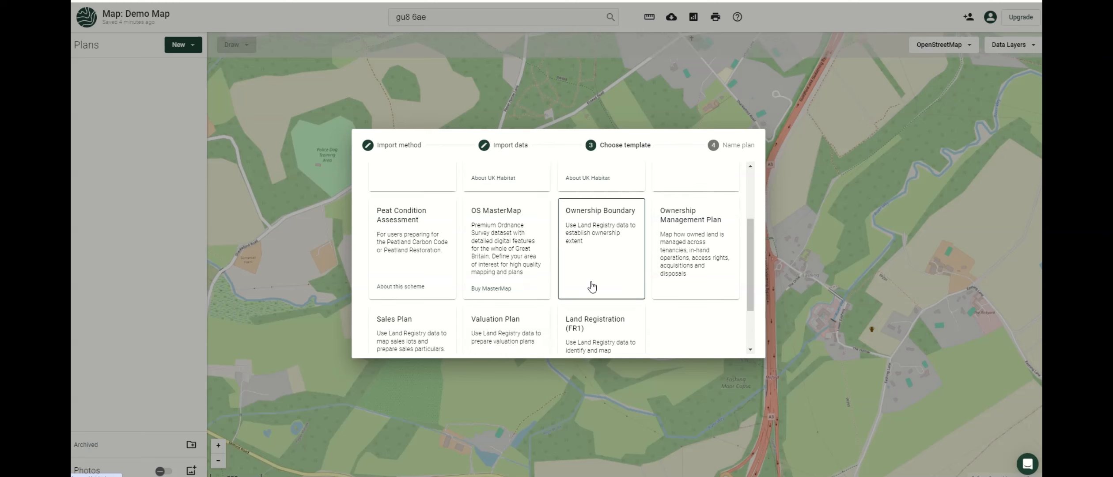
{"action": "scroll", "coordinate": [592, 287], "scroll_direction": "up", "scroll_amount": 2}
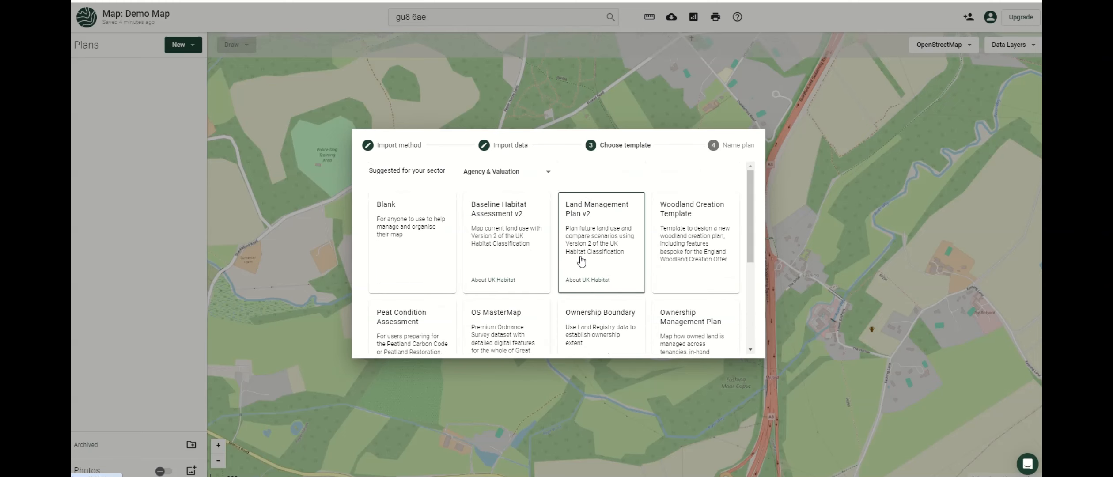
{"action": "left_click", "coordinate": [548, 175]}
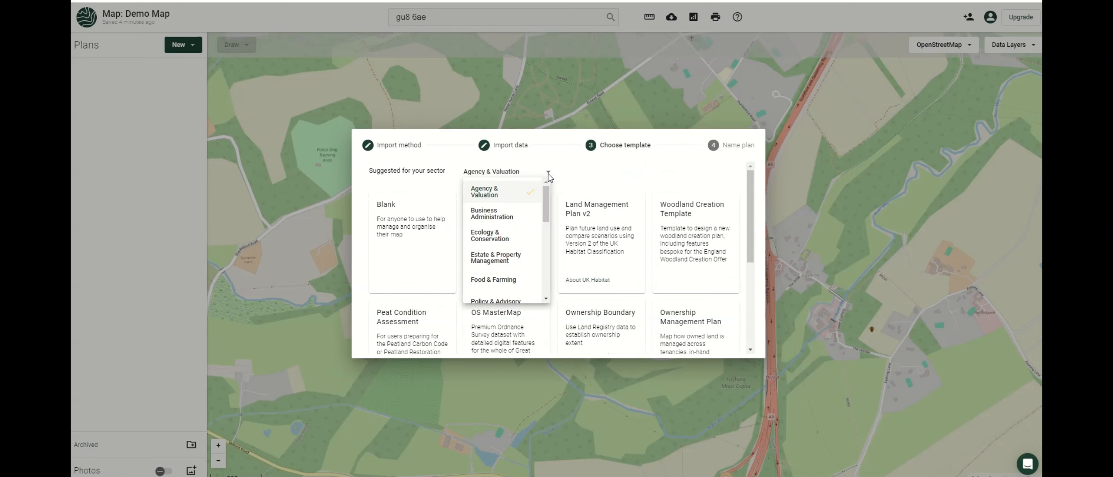
{"action": "scroll", "coordinate": [545, 212], "scroll_direction": "down", "scroll_amount": 2}
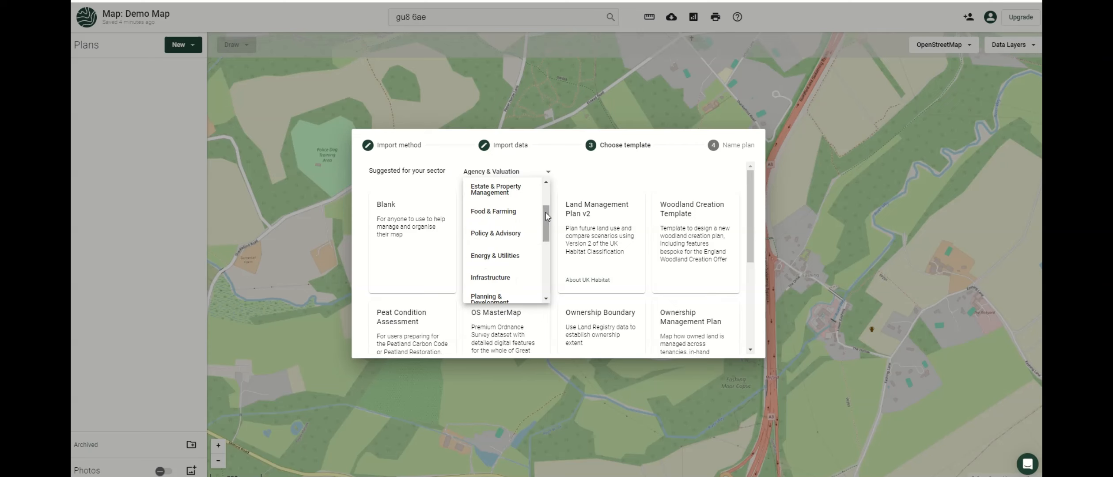
{"action": "left_click", "coordinate": [508, 211]}
{"action": "left_click", "coordinate": [523, 177]}
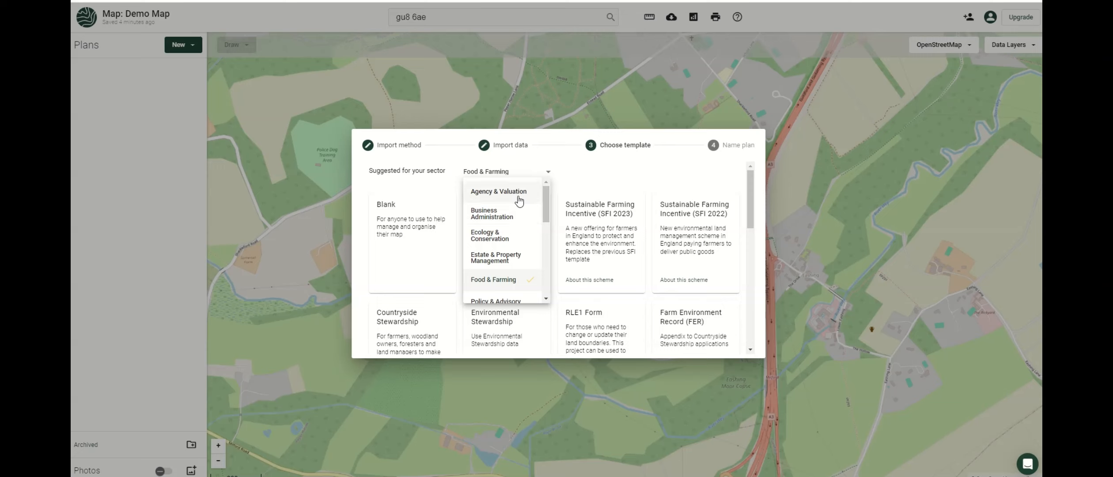
{"action": "scroll", "coordinate": [519, 201], "scroll_direction": "down", "scroll_amount": 5}
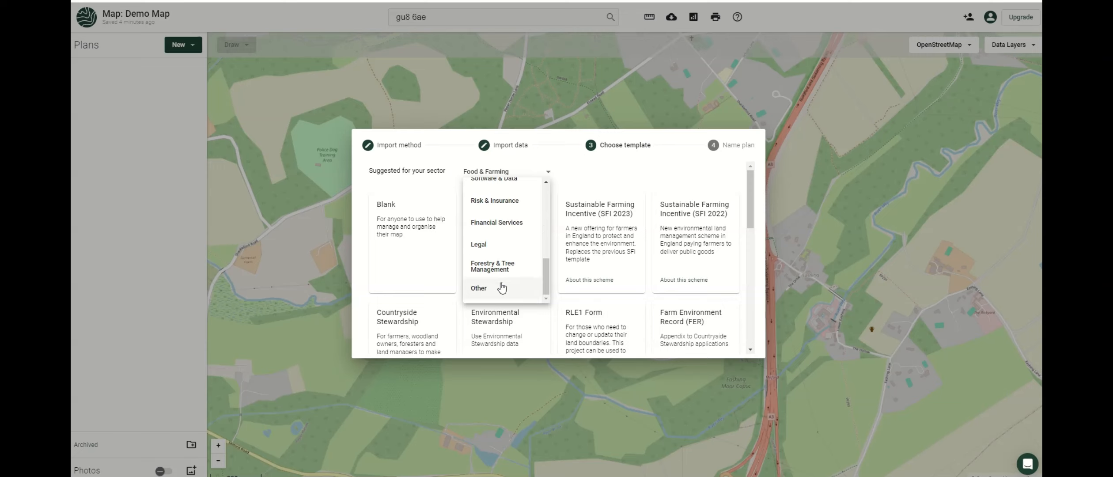
{"action": "left_click", "coordinate": [501, 287]}
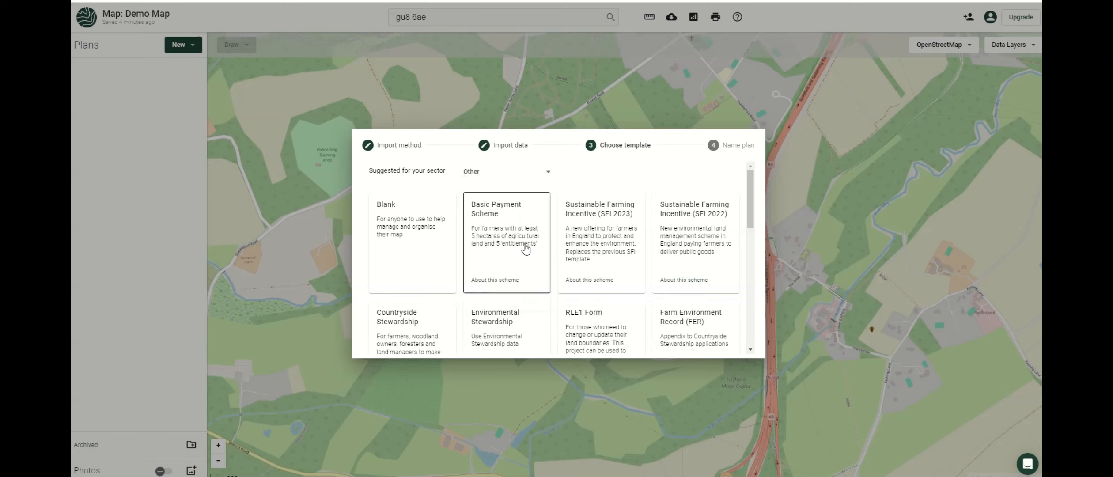
{"action": "left_click", "coordinate": [514, 176]}
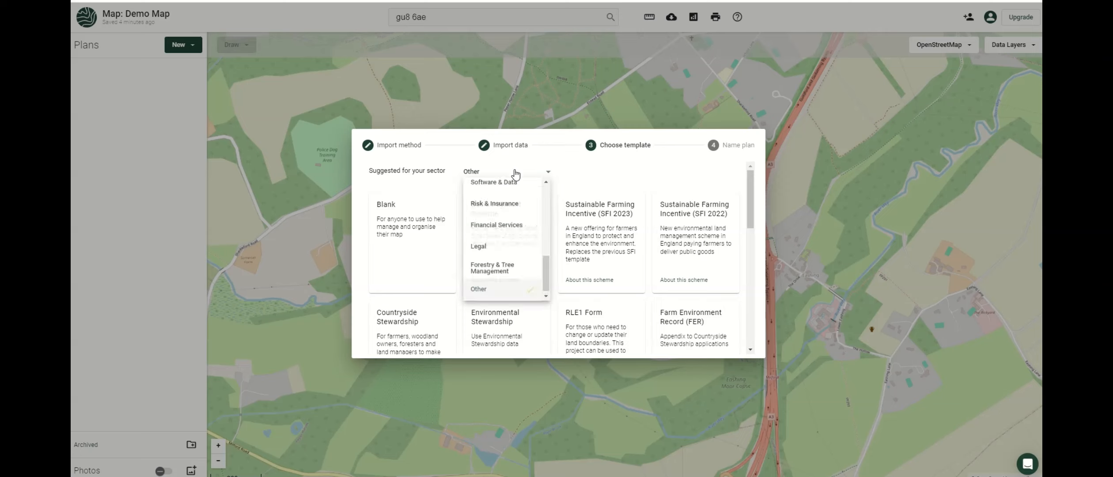
{"action": "scroll", "coordinate": [546, 277], "scroll_direction": "up", "scroll_amount": 3}
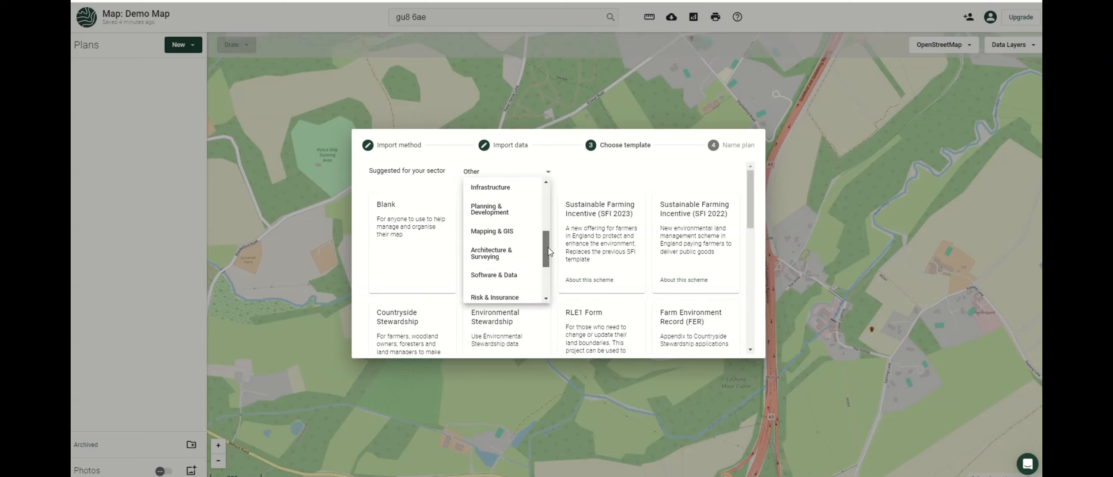
{"action": "left_click", "coordinate": [606, 187]}
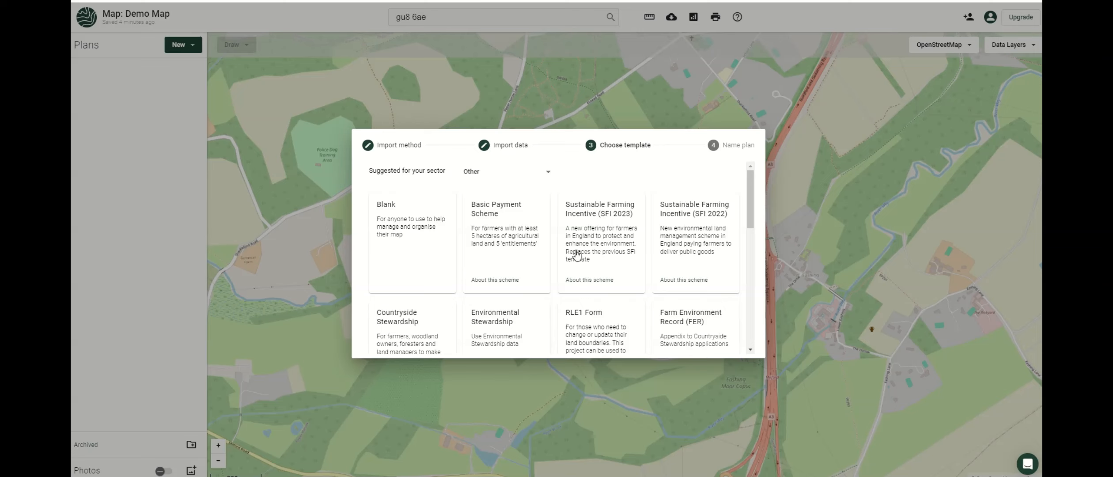
{"action": "scroll", "coordinate": [635, 240], "scroll_direction": "down", "scroll_amount": 10}
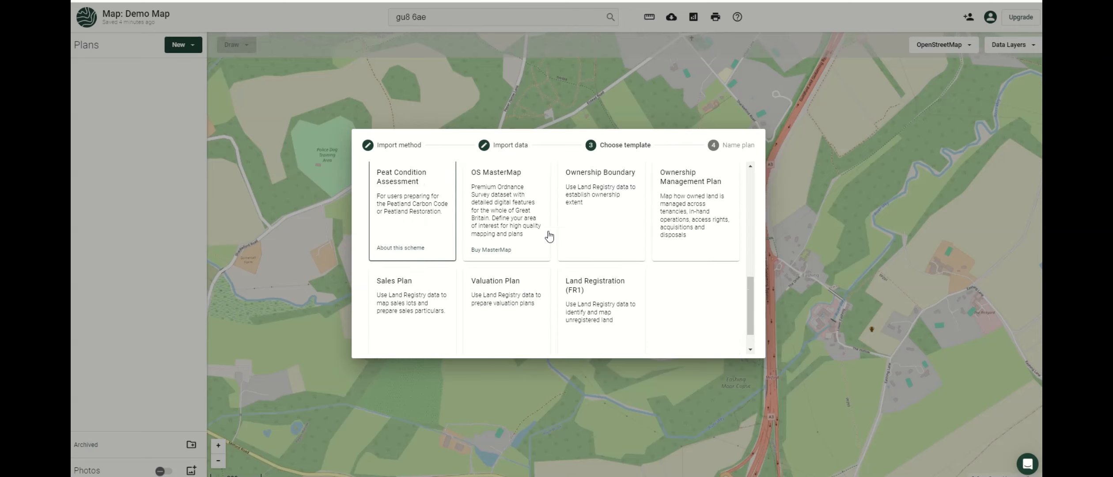
Create the plan from the Ownership Boundary template, named 'Ownership 1'.
{"action": "left_click", "coordinate": [595, 216]}
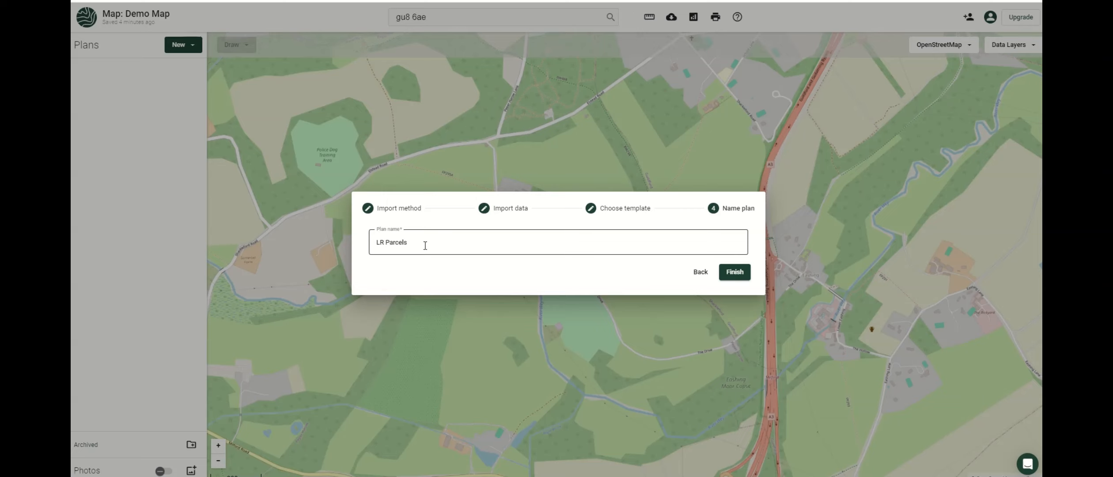
{"action": "key", "text": "ctrl+a"}
{"action": "type", "text": "Ownership 1"}
{"action": "left_click", "coordinate": [735, 272]}
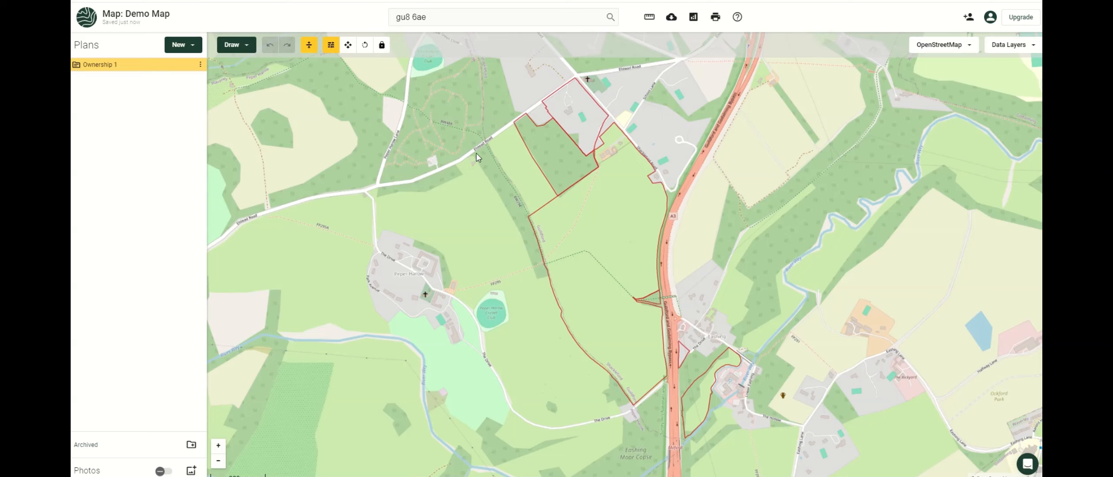
Expand Ownership 1 in the Plans list and hide it from the map.
{"action": "left_click", "coordinate": [76, 65]}
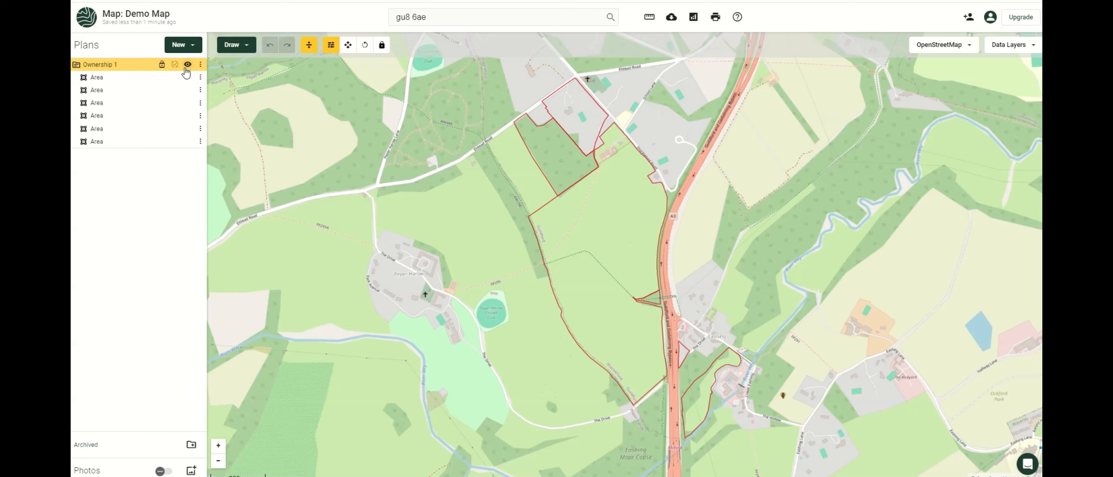
{"action": "left_click", "coordinate": [188, 64]}
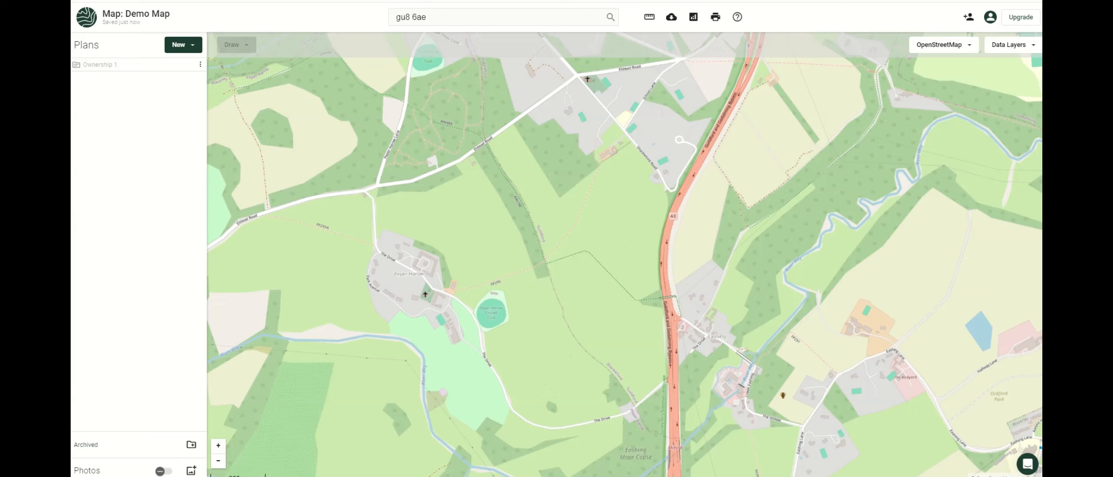
Start a Food & Farming Basic Payment Scheme plan importing Land Covers from Rural Payments using the farm's SBI.
{"action": "left_click", "coordinate": [189, 46]}
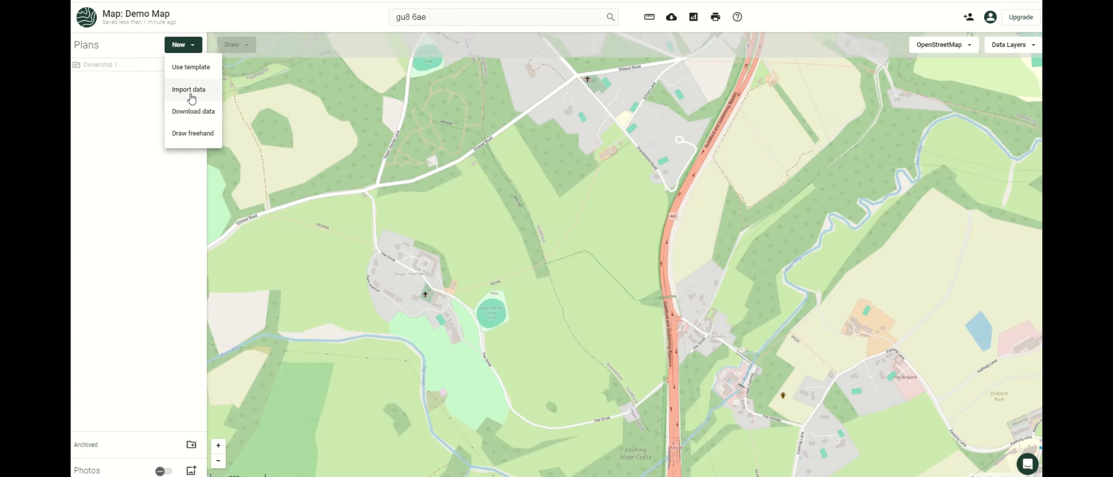
{"action": "left_click", "coordinate": [191, 68]}
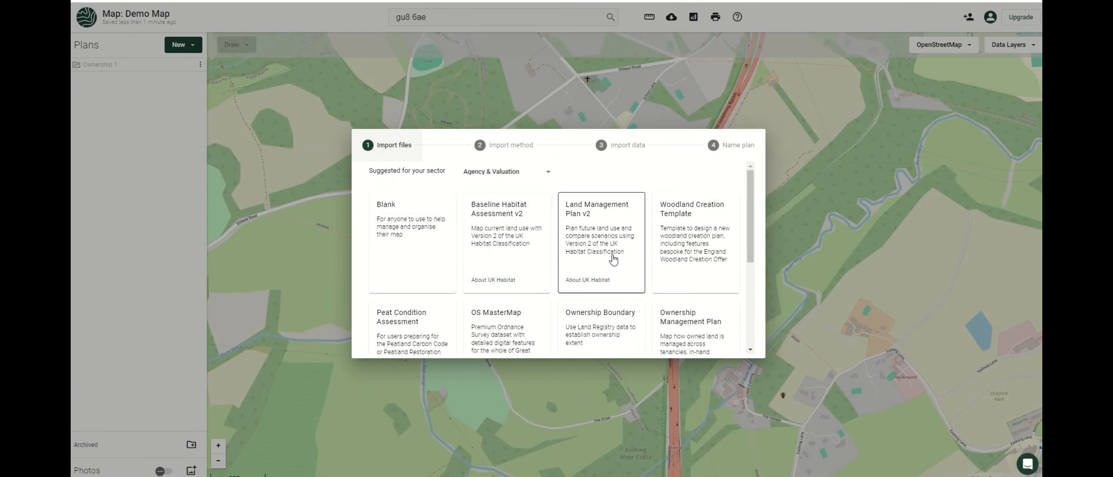
{"action": "left_click", "coordinate": [535, 173]}
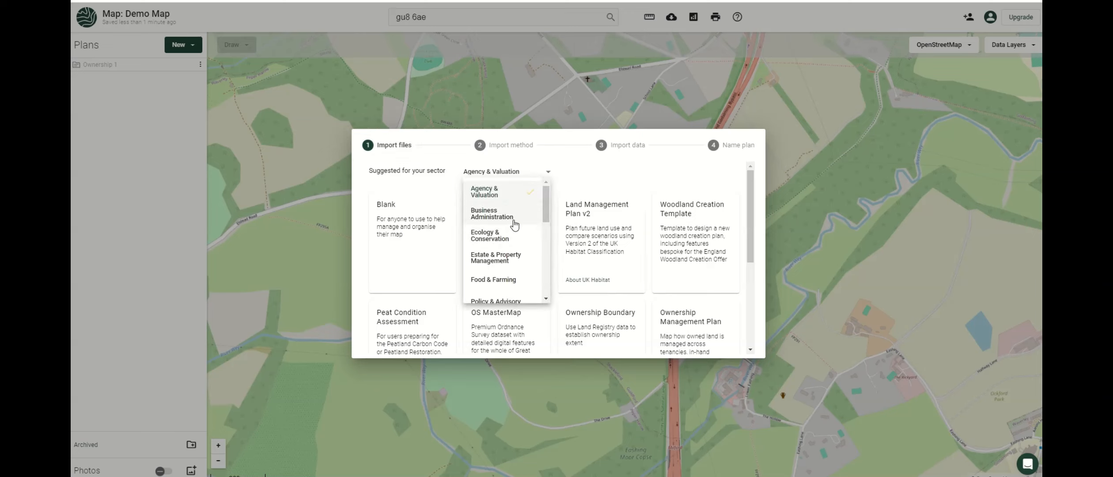
{"action": "left_click", "coordinate": [497, 279]}
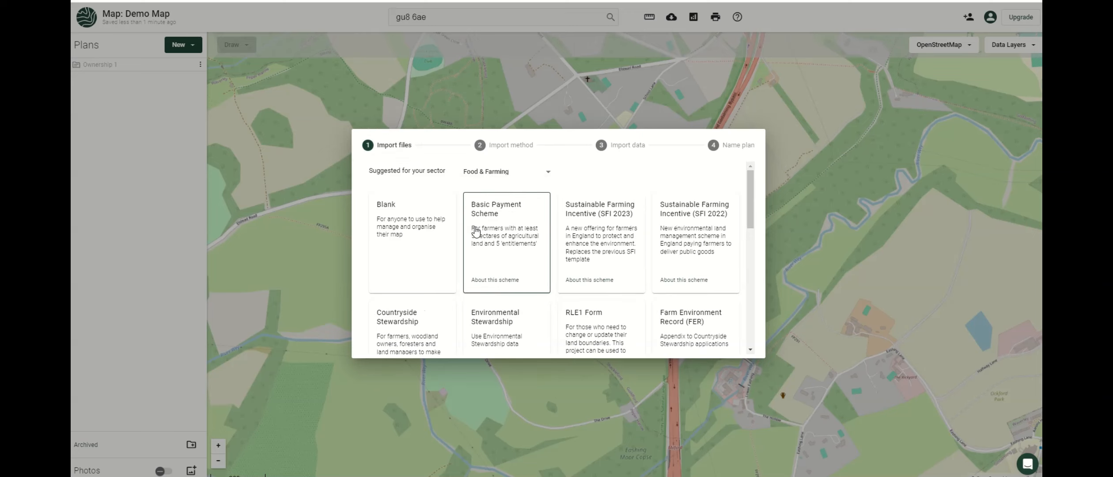
{"action": "left_click", "coordinate": [505, 224]}
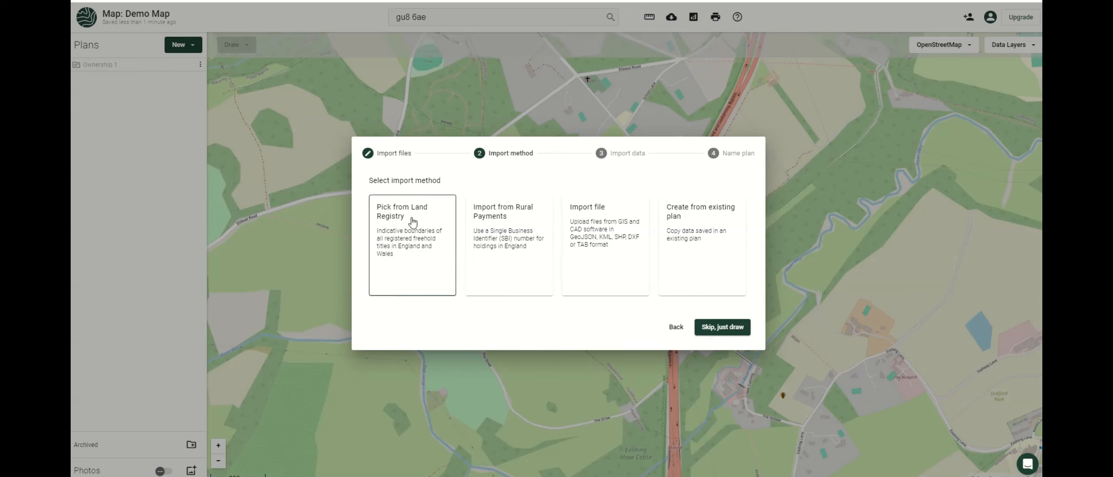
{"action": "left_click", "coordinate": [502, 229]}
{"action": "left_click", "coordinate": [431, 201]}
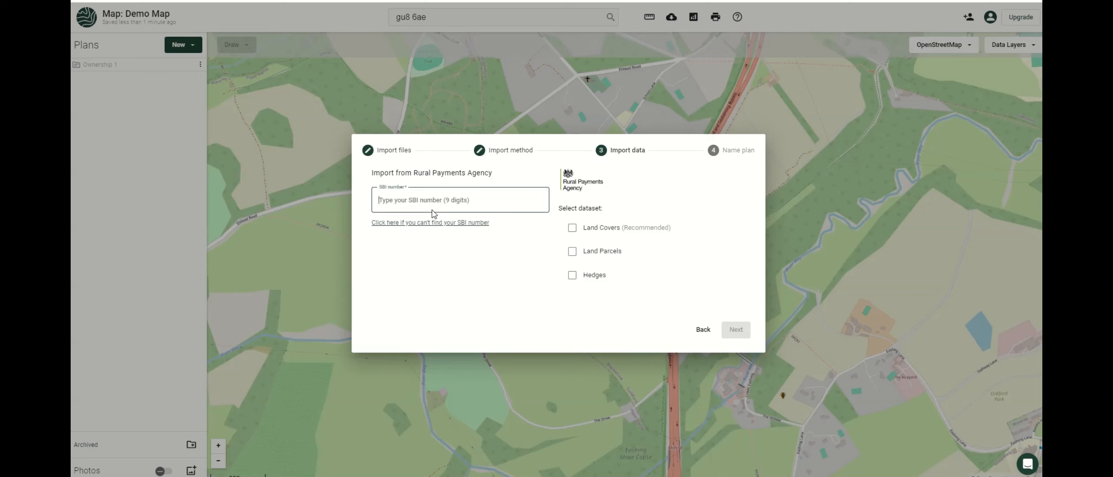
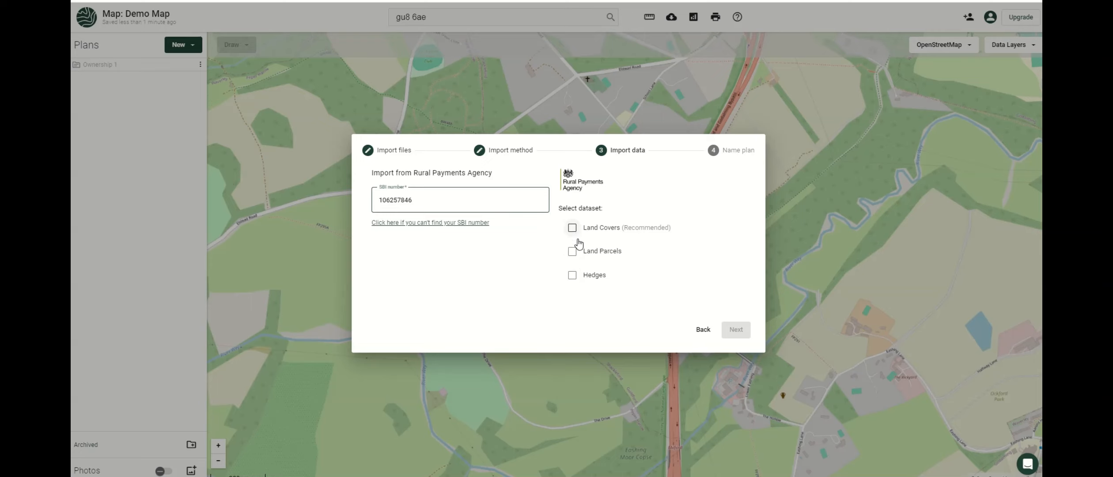
{"action": "left_click", "coordinate": [572, 228]}
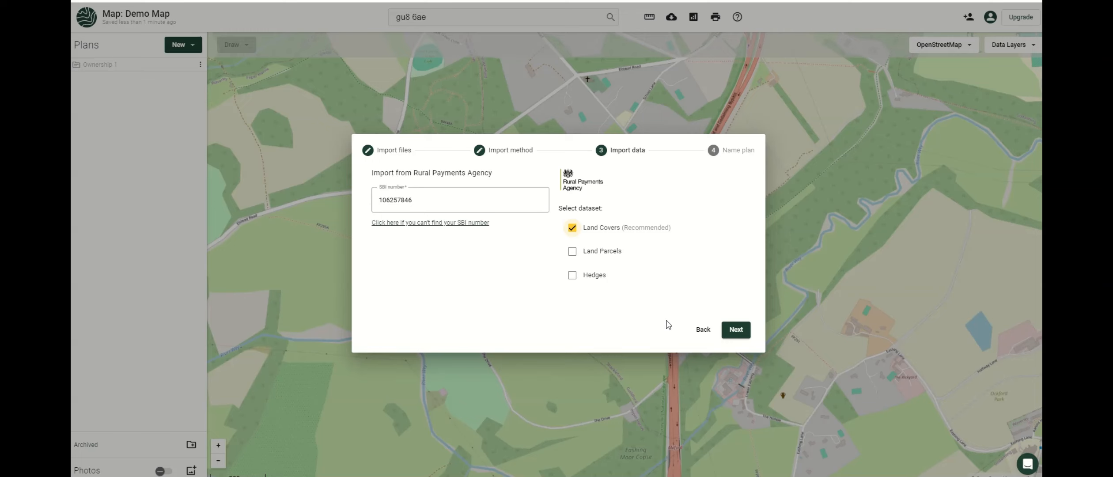
{"action": "left_click", "coordinate": [736, 330]}
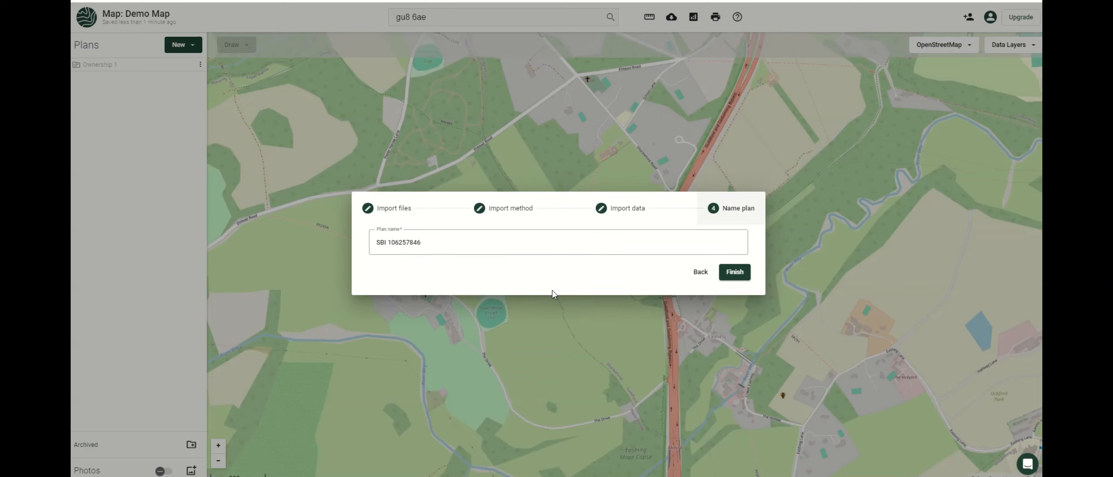
Name the new plan 'Crop Plan' and finish creating it.
{"action": "left_click_drag", "start_coordinate": [443, 250], "coordinate": [286, 247]}
{"action": "left_click", "coordinate": [453, 249]}
{"action": "left_click_drag", "start_coordinate": [448, 246], "coordinate": [363, 250]}
{"action": "type", "text": "Crop Plan"}
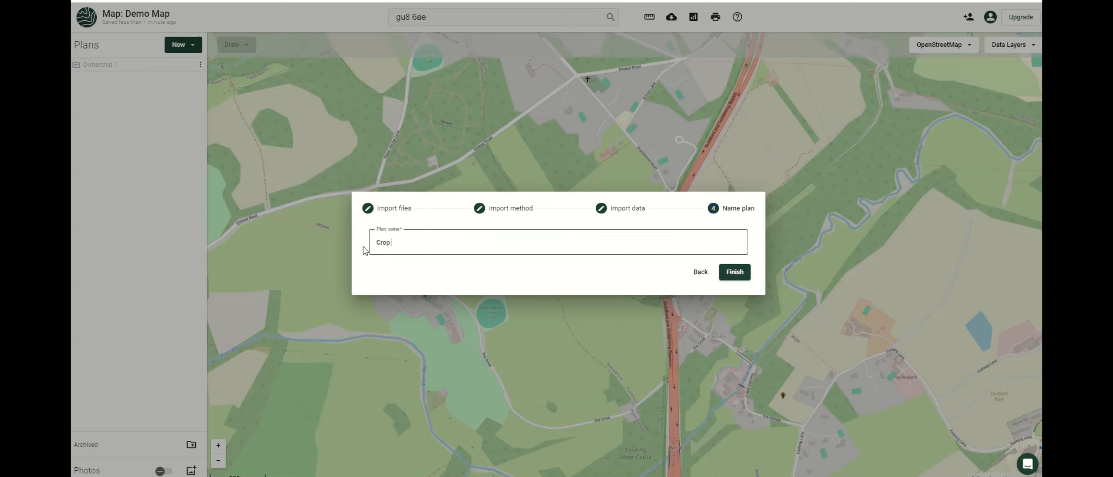
{"action": "left_click", "coordinate": [735, 272]}
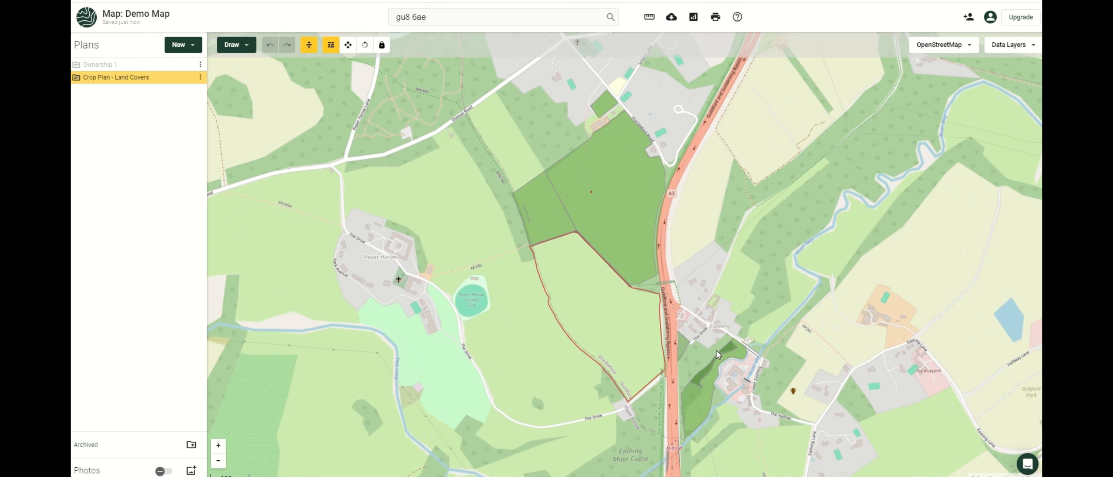
Inspect the land covers of parcels SU9344 9429 and SU9443 2286, then hide Crop Plan - Land Covers.
{"action": "left_click", "coordinate": [76, 82]}
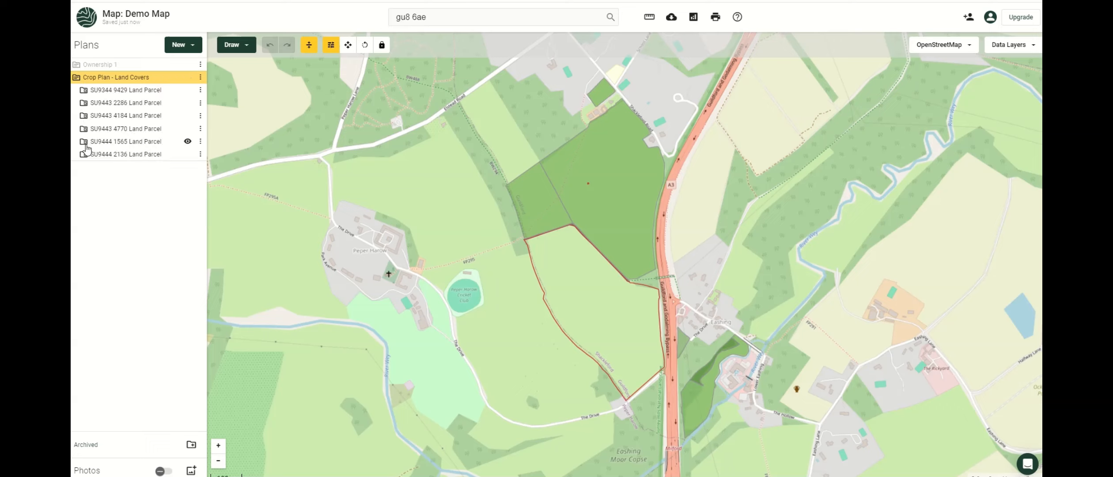
{"action": "left_click", "coordinate": [84, 91]}
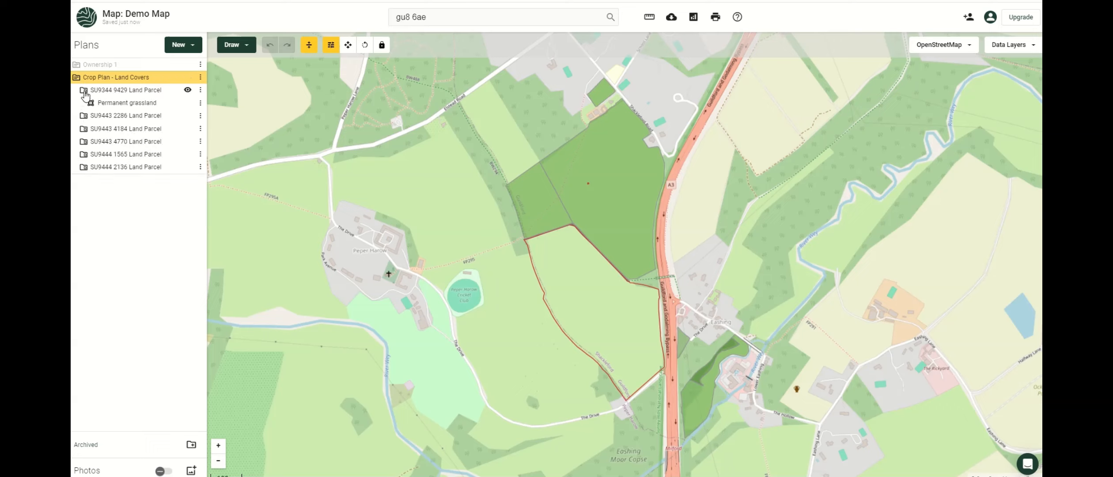
{"action": "left_click", "coordinate": [83, 116]}
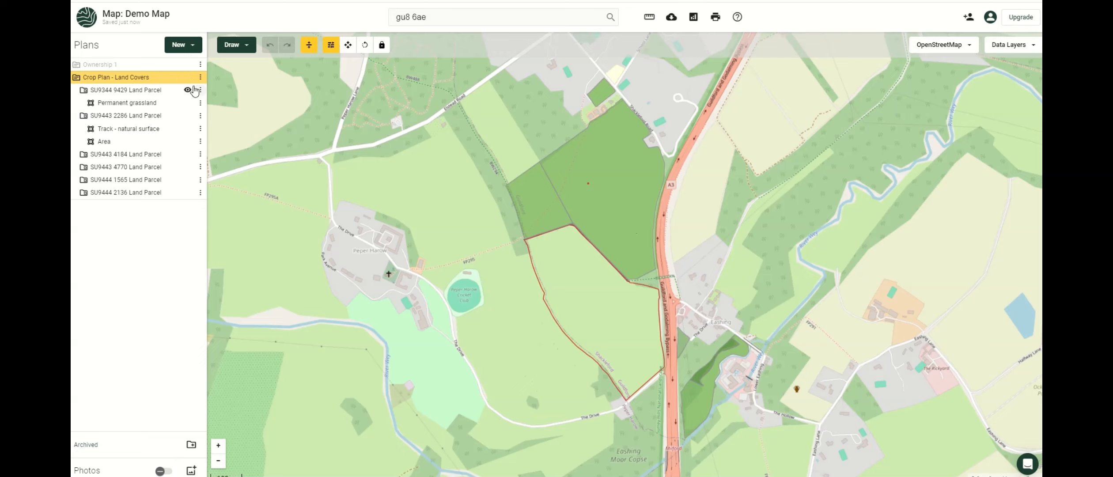
{"action": "left_click", "coordinate": [86, 78]}
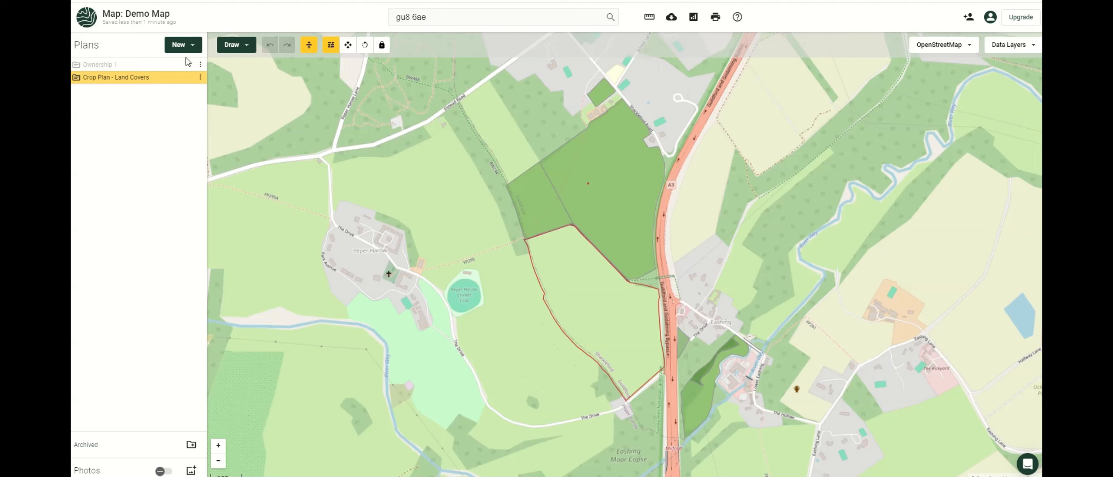
{"action": "left_click", "coordinate": [188, 78]}
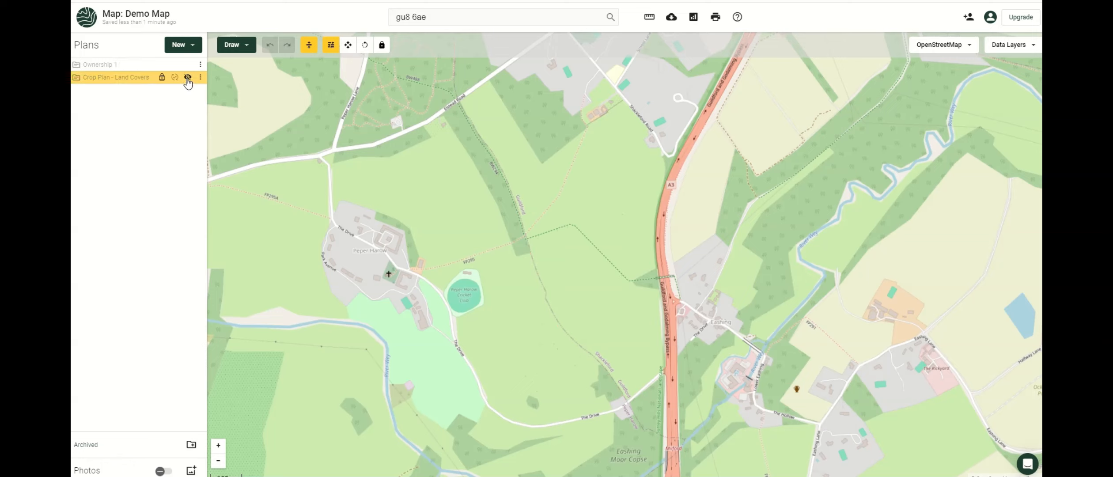
Start a new plan by importing the ownership JSON file.
{"action": "left_click", "coordinate": [195, 48]}
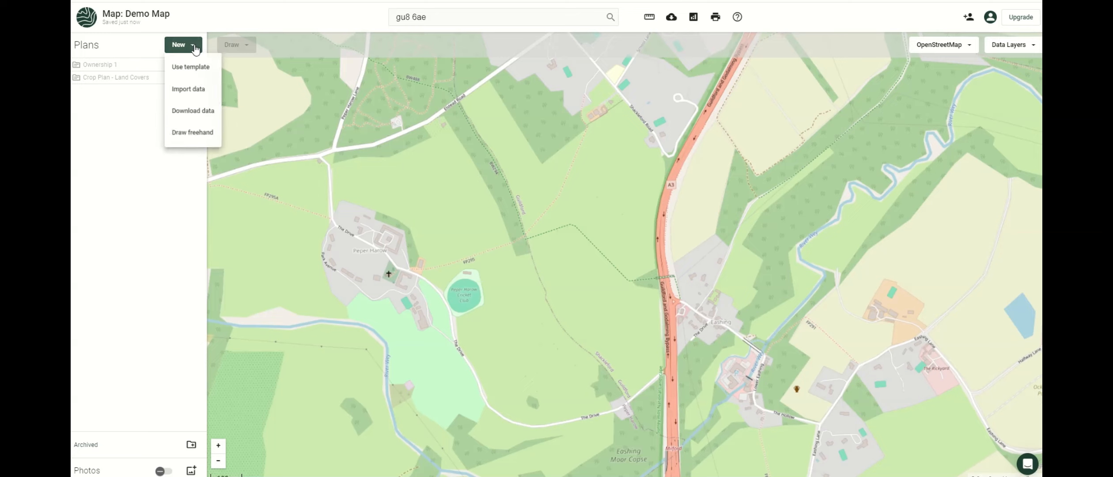
{"action": "left_click", "coordinate": [181, 91]}
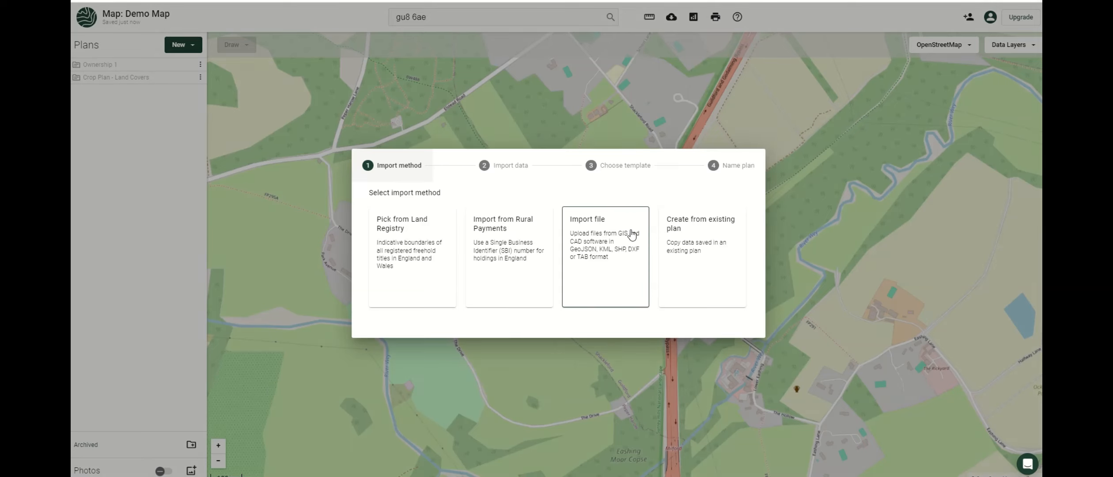
{"action": "left_click", "coordinate": [589, 266]}
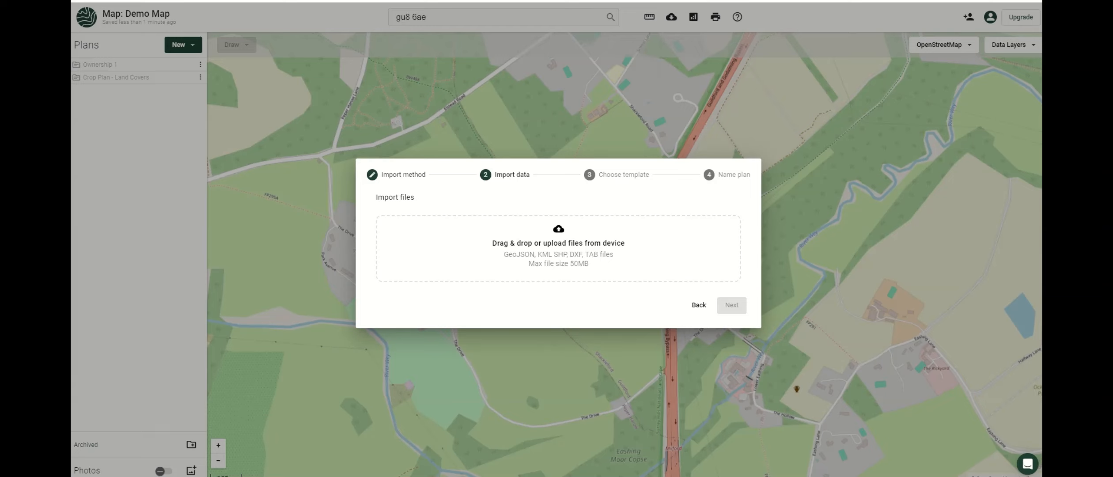
{"action": "left_click_drag", "start_coordinate": [625, 236], "coordinate": [541, 227]}
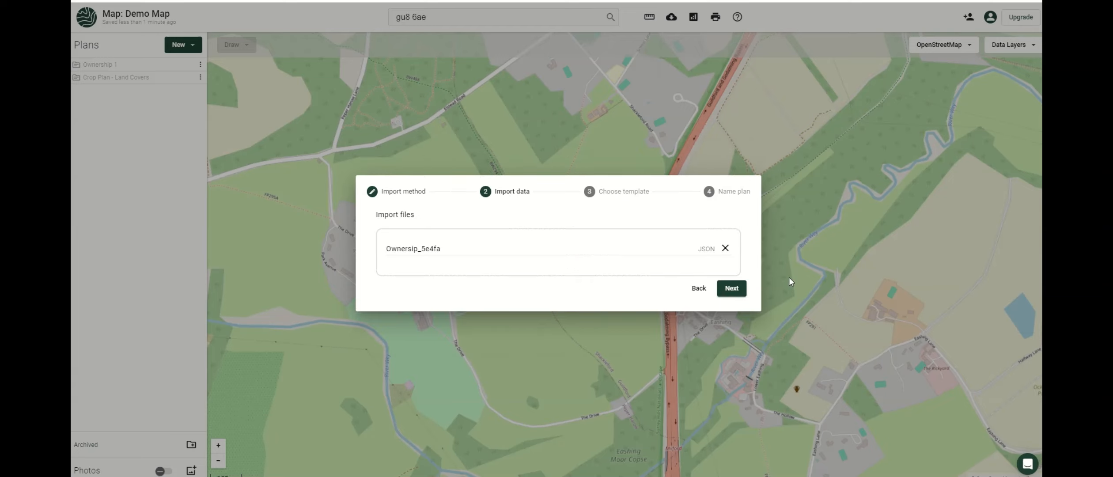
{"action": "left_click", "coordinate": [731, 289]}
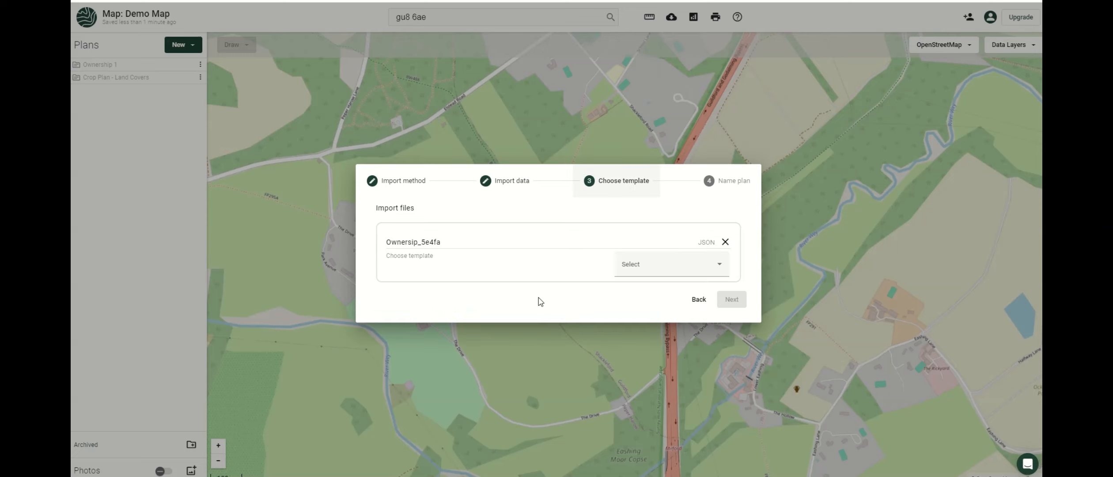
Apply the Ownership Boundary template and finish importing the plan as Ownersip 2.
{"action": "left_click", "coordinate": [657, 268]}
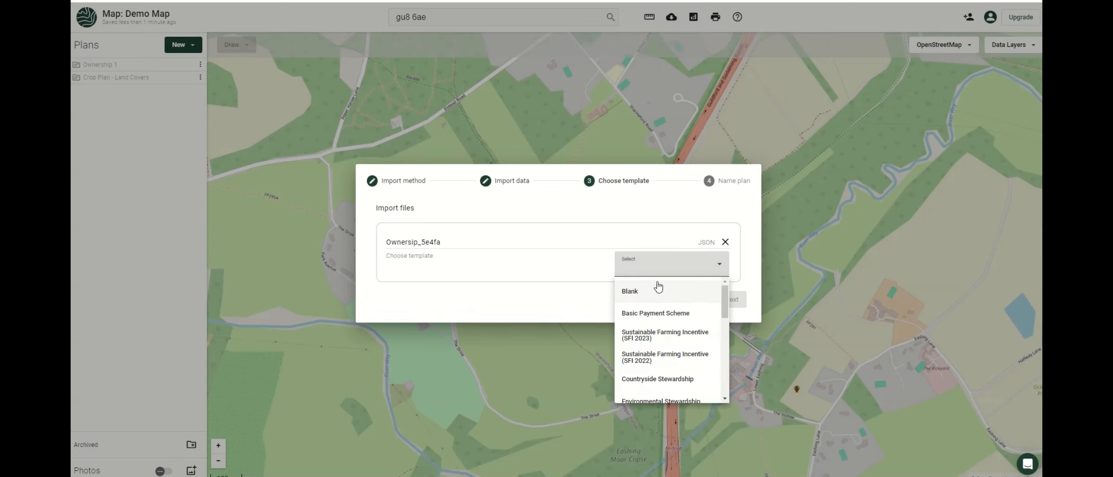
{"action": "scroll", "coordinate": [667, 348], "scroll_direction": "down", "scroll_amount": 2}
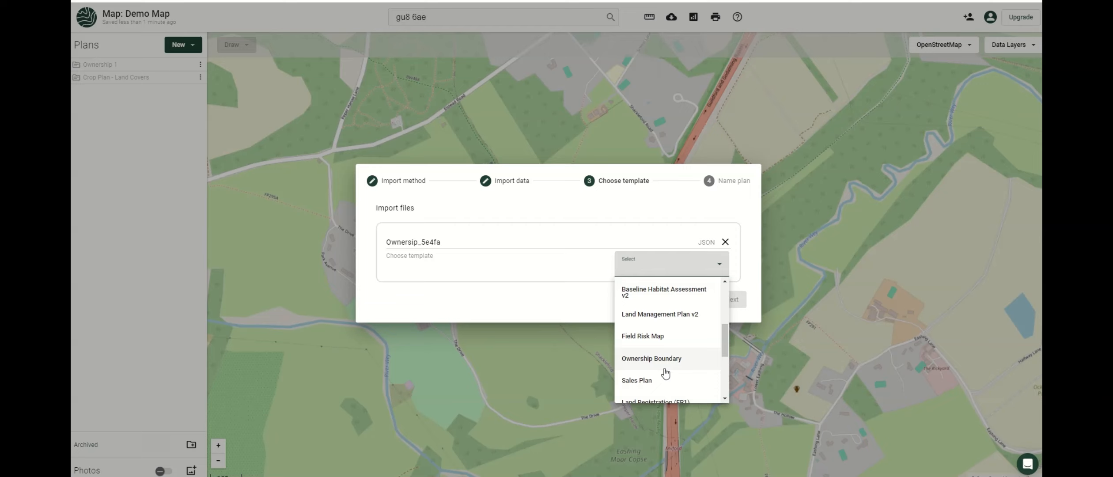
{"action": "left_click", "coordinate": [664, 365]}
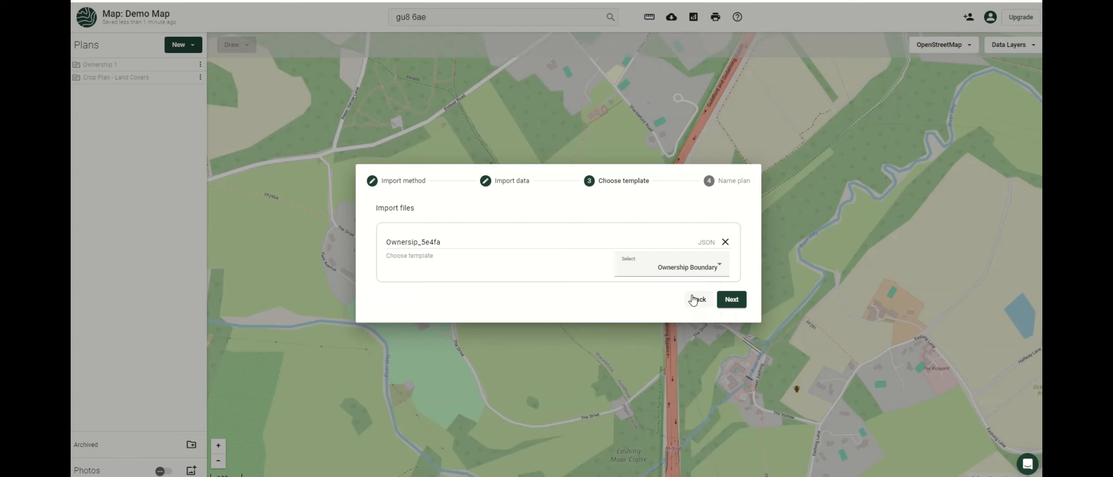
{"action": "left_click", "coordinate": [730, 300]}
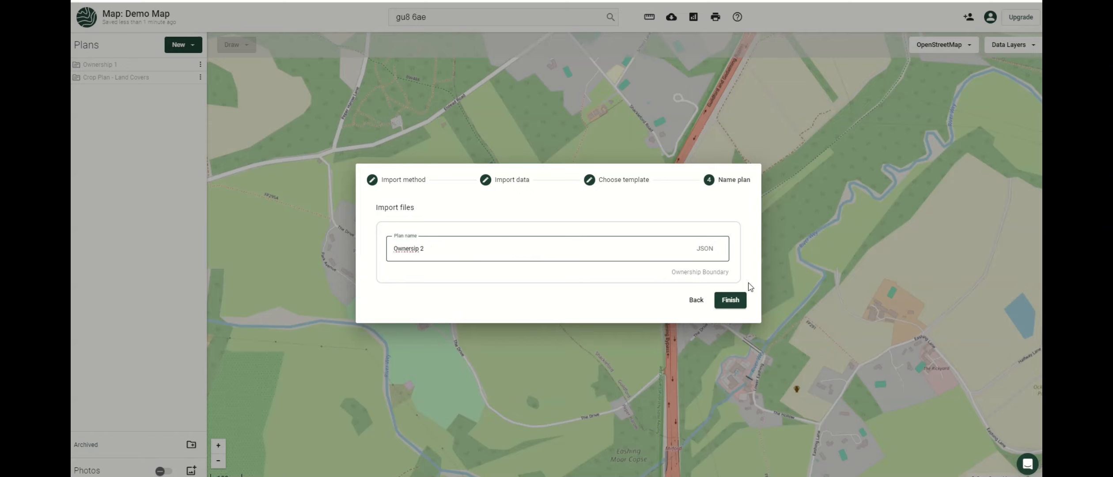
{"action": "left_click", "coordinate": [734, 301]}
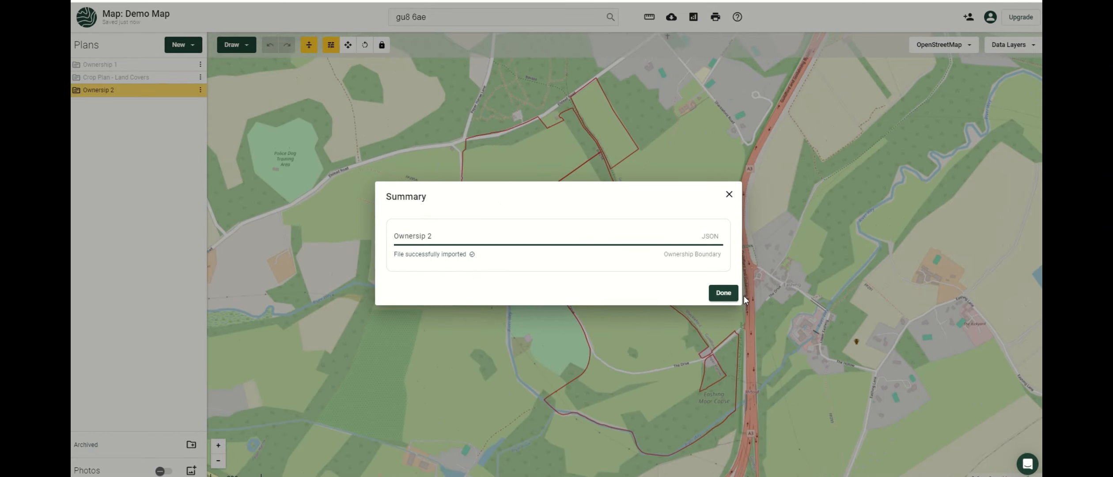
{"action": "left_click", "coordinate": [733, 295]}
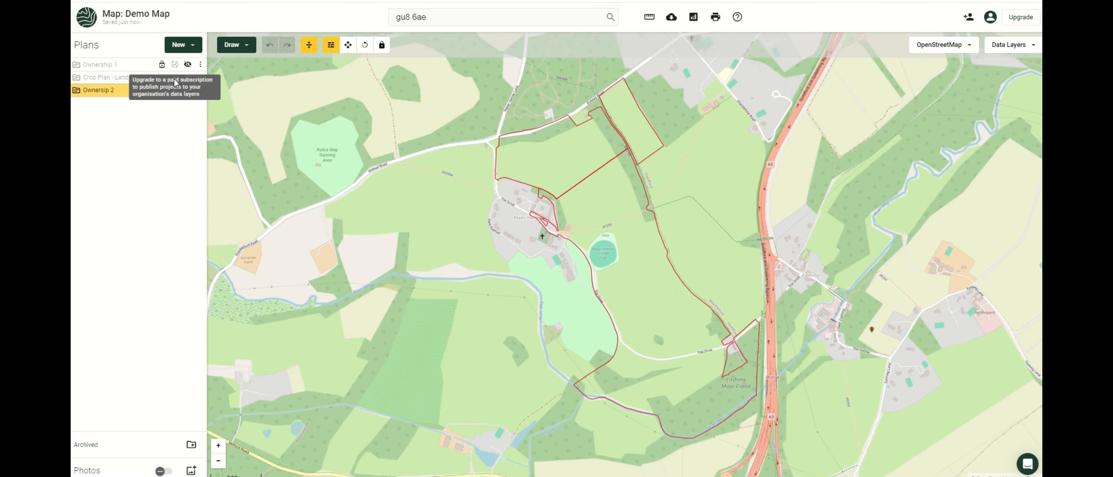
Hide the Ownersip 2 plan from the map.
{"action": "mouse_move", "coordinate": [190, 95]}
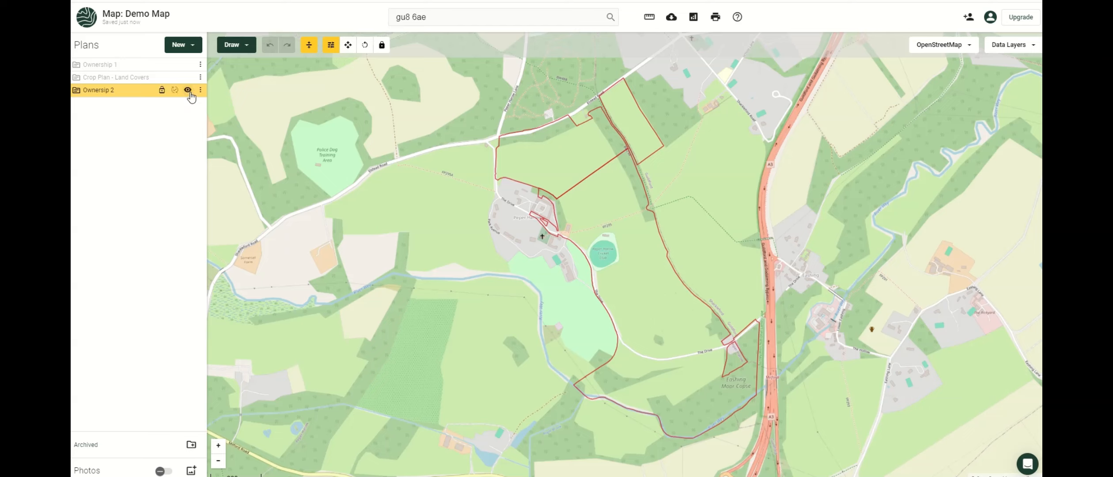
{"action": "left_click", "coordinate": [189, 92]}
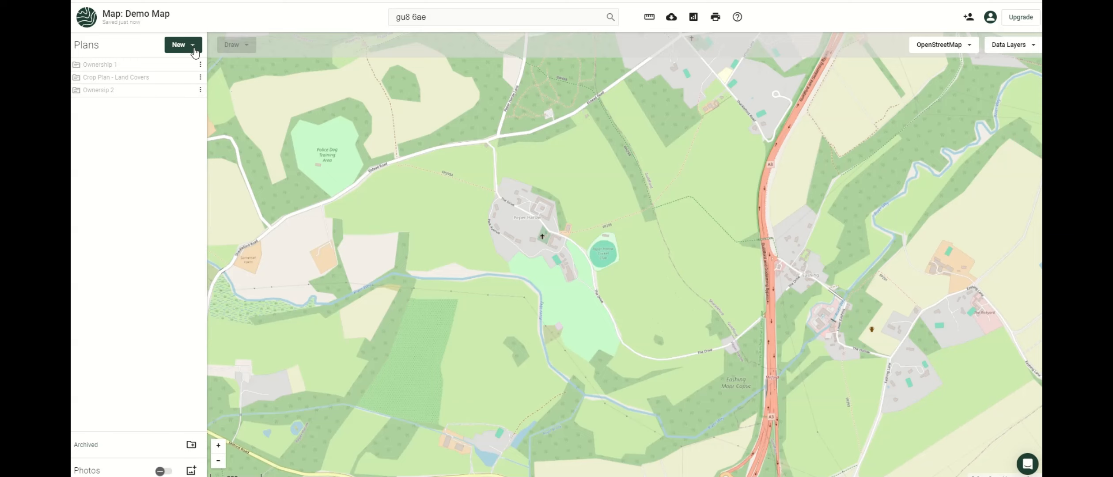
{"action": "left_click", "coordinate": [193, 45]}
Choose Crop Plan - Land Covers as the existing plan to copy from.
{"action": "left_click", "coordinate": [194, 92]}
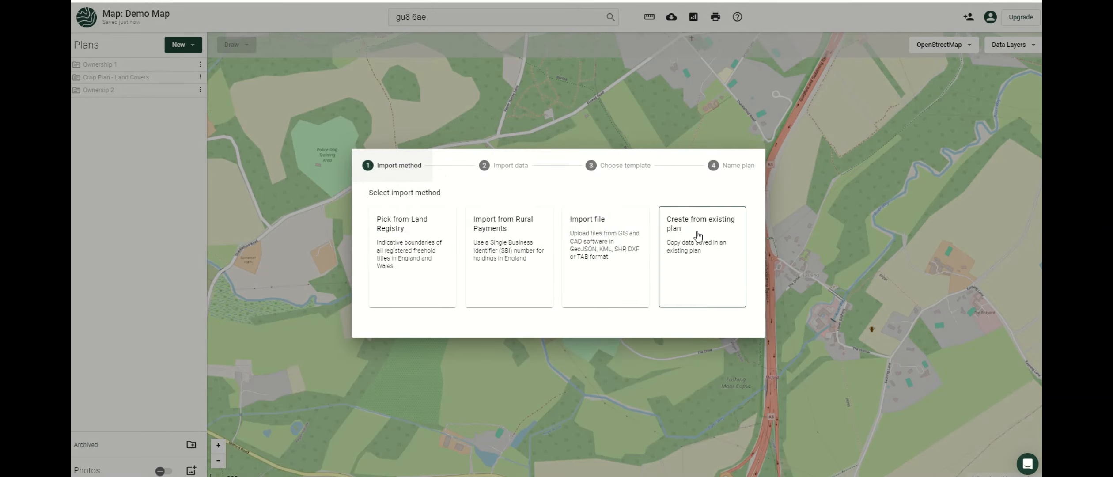
{"action": "left_click", "coordinate": [698, 239]}
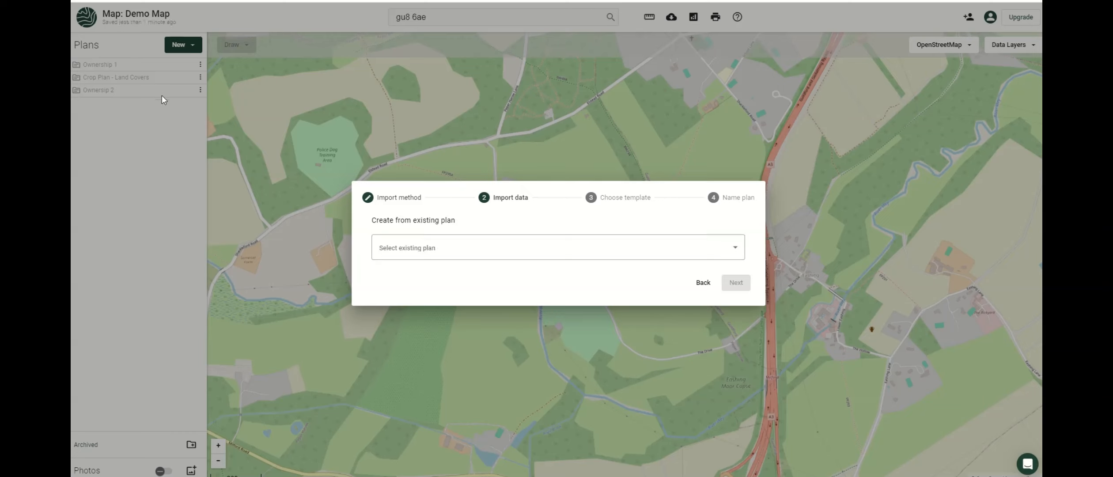
{"action": "left_click", "coordinate": [492, 256]}
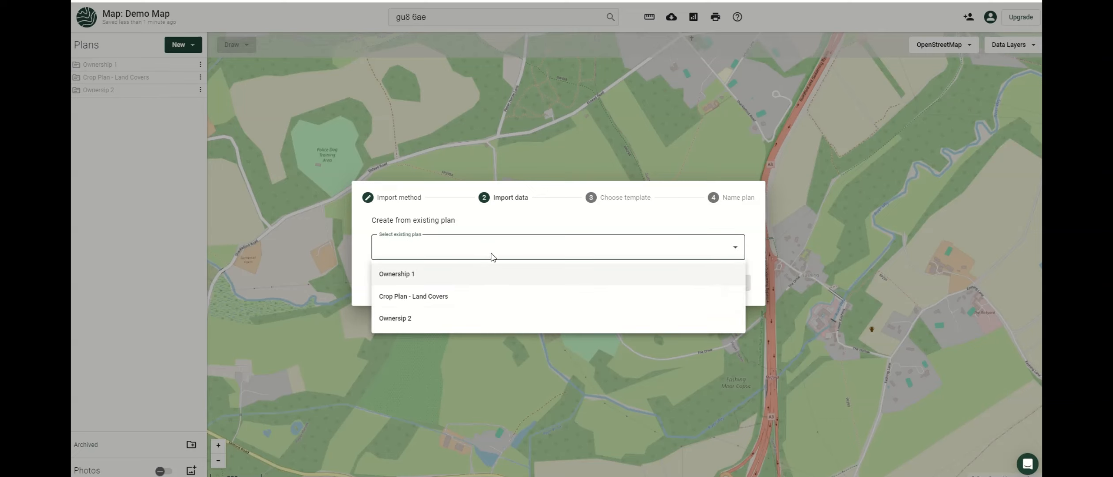
{"action": "left_click", "coordinate": [435, 302]}
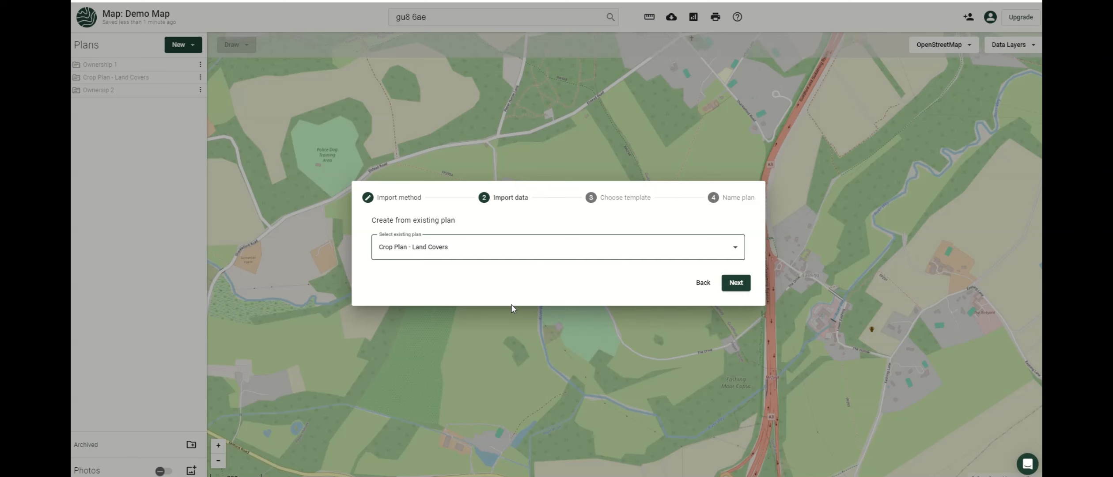
{"action": "left_click", "coordinate": [736, 282]}
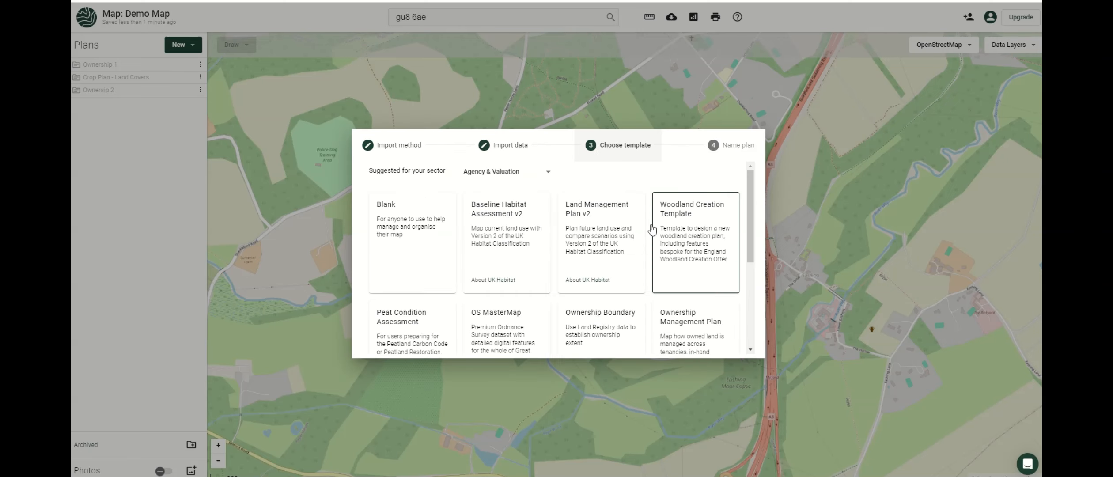
Apply the Food & Farming SFI 2023 template and name the new plan SFI.
{"action": "scroll", "coordinate": [539, 241], "scroll_direction": "down", "scroll_amount": 3}
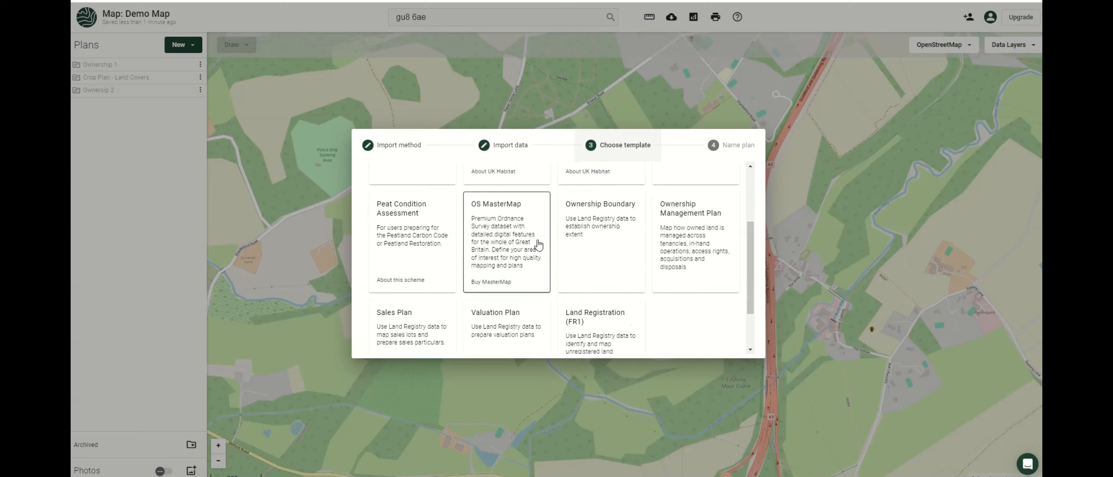
{"action": "scroll", "coordinate": [539, 243], "scroll_direction": "up", "scroll_amount": 3}
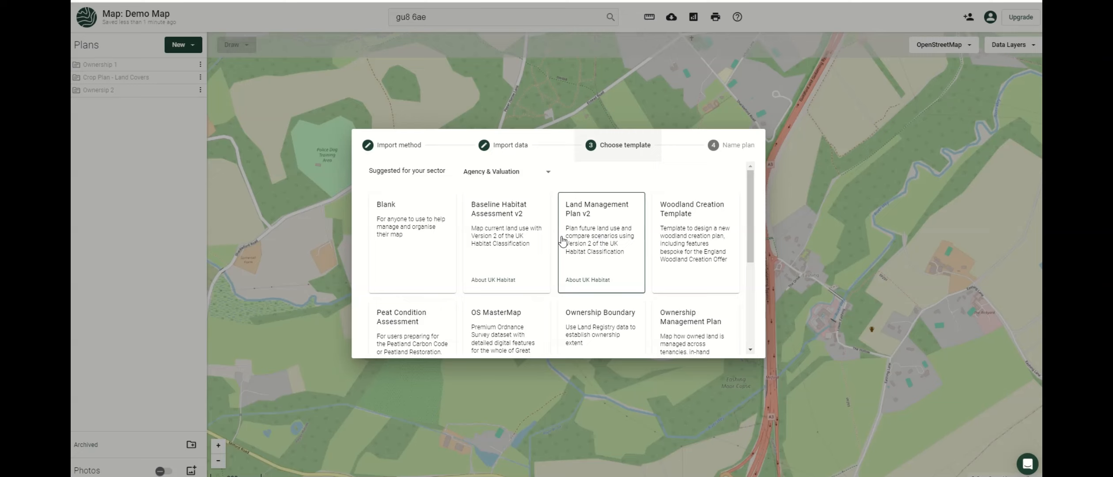
{"action": "left_click", "coordinate": [528, 173]}
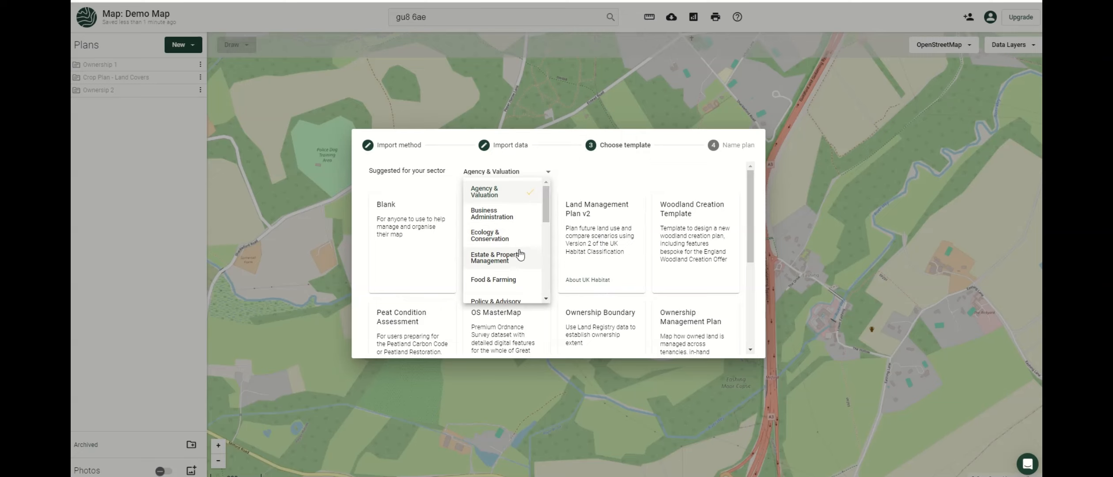
{"action": "left_click", "coordinate": [513, 281]}
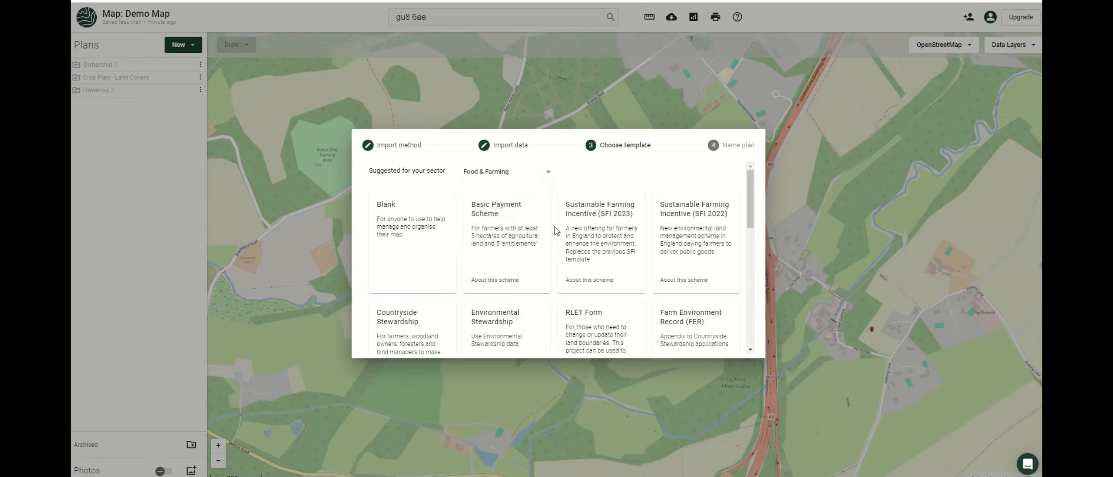
{"action": "left_click", "coordinate": [594, 236]}
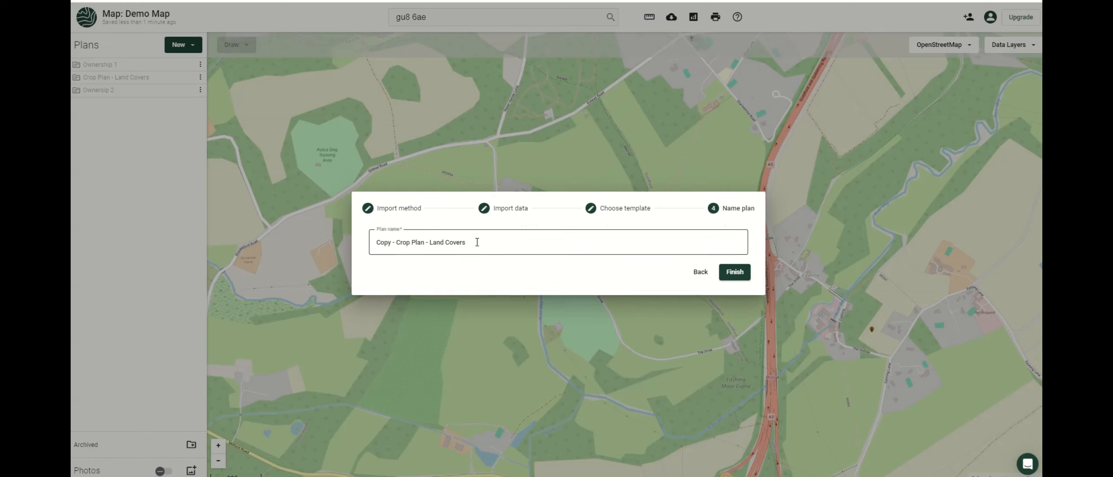
{"action": "left_click_drag", "start_coordinate": [477, 242], "coordinate": [308, 251]}
{"action": "type", "text": "SFI"}
{"action": "left_click", "coordinate": [735, 272]}
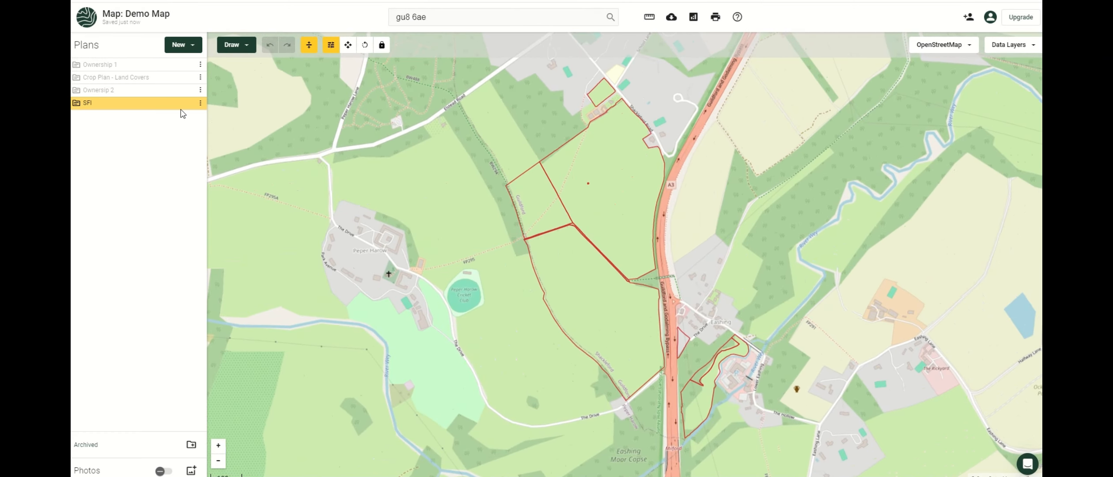
Toggle SFI and Crop Plan - Land Covers visibility to compare them, ending with SFI hidden.
{"action": "left_click", "coordinate": [187, 104]}
{"action": "left_click", "coordinate": [188, 77]}
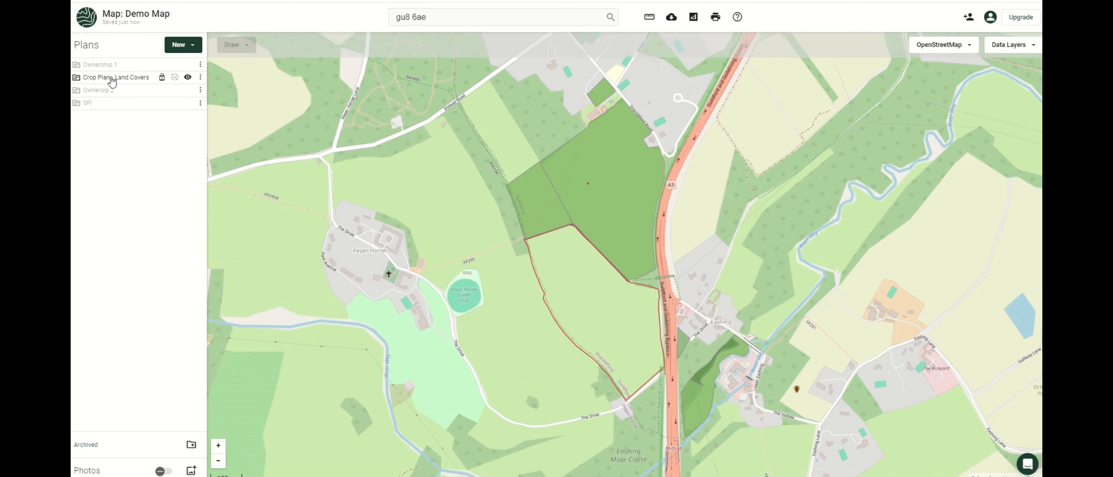
{"action": "left_click", "coordinate": [187, 76]}
{"action": "left_click", "coordinate": [188, 105]}
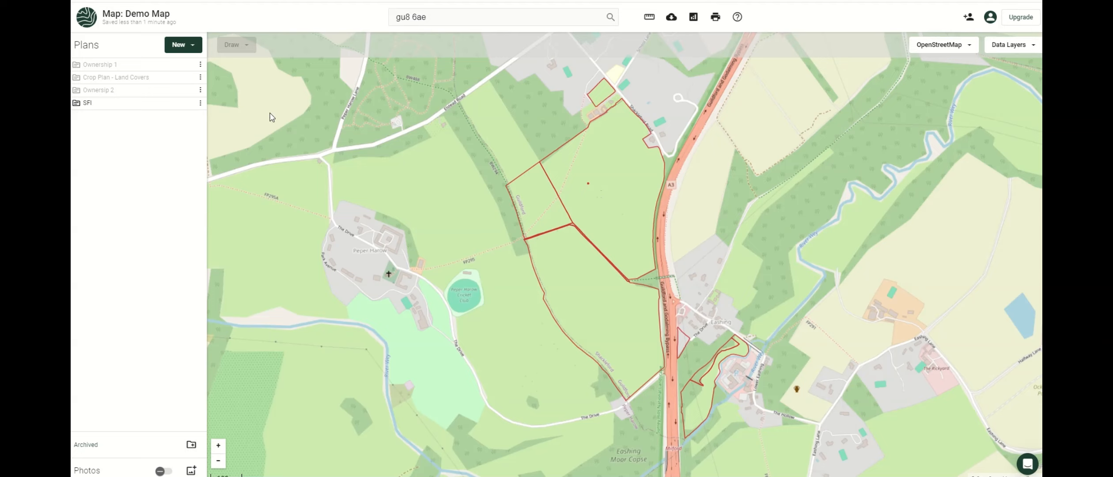
{"action": "left_click", "coordinate": [187, 104]}
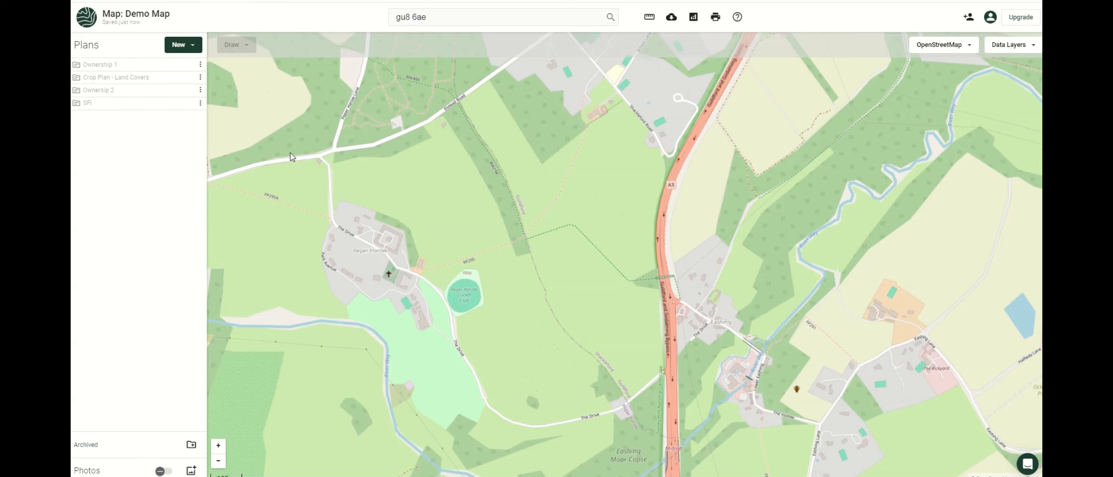
{"action": "left_click_drag", "start_coordinate": [739, 209], "coordinate": [696, 206]}
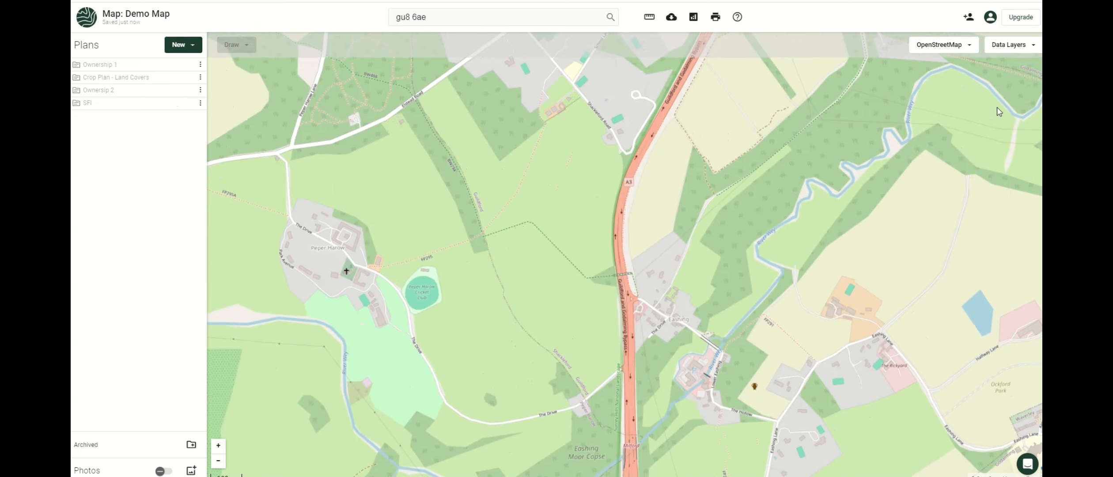
Turn on the SSSI data layer by searching the data layers for 'sssi'.
{"action": "left_click", "coordinate": [1022, 50]}
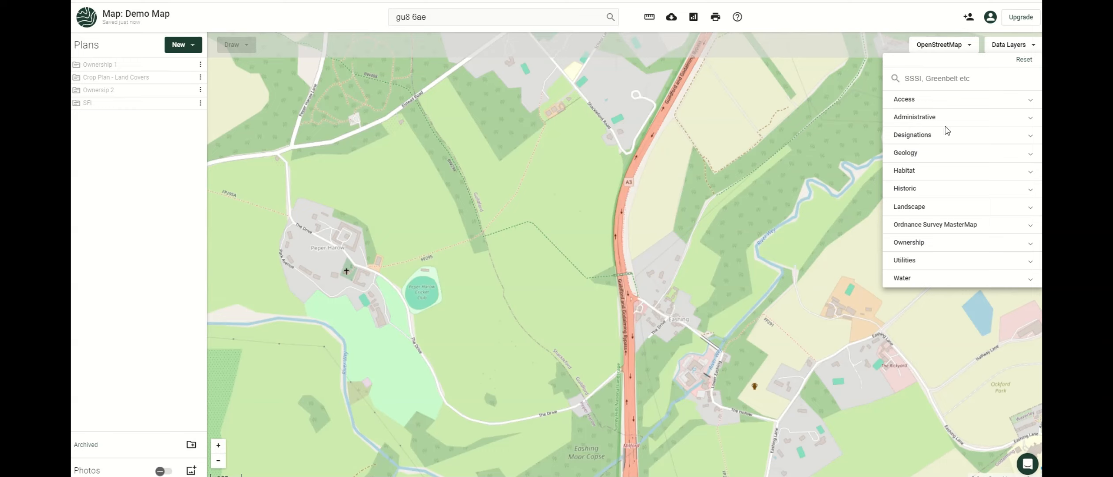
{"action": "left_click", "coordinate": [932, 82]}
{"action": "type", "text": "sssi"}
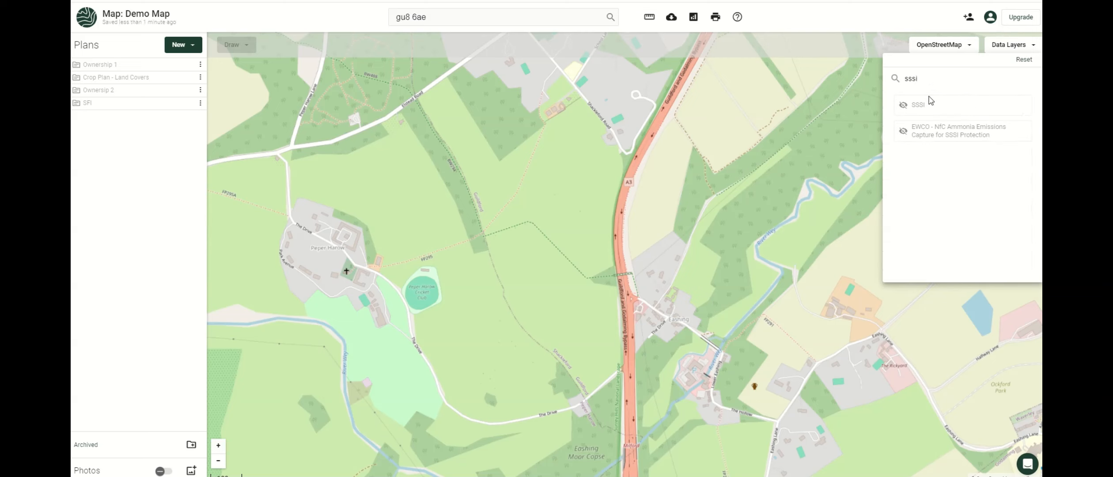
{"action": "left_click", "coordinate": [930, 105]}
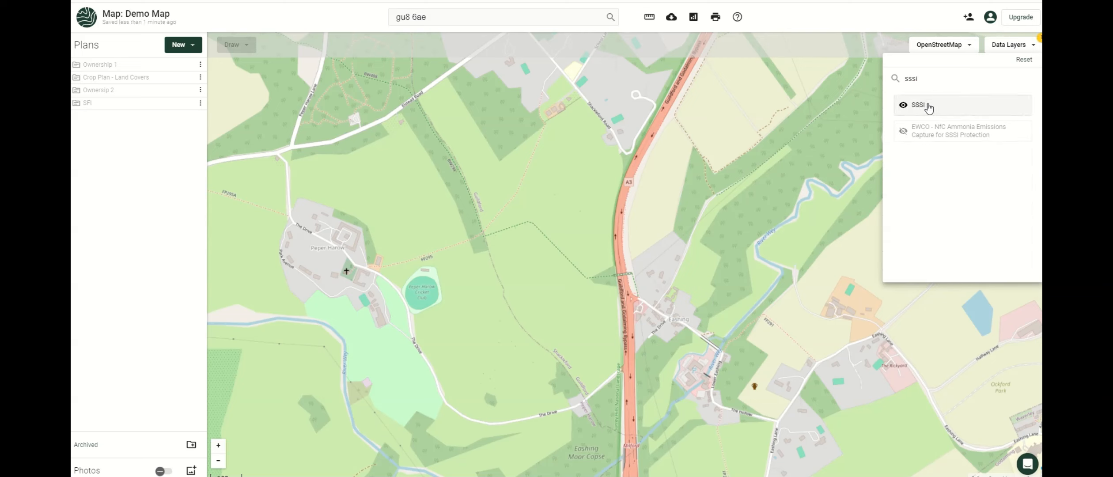
{"action": "left_click", "coordinate": [433, 191]}
Select the SSSI area by the village and choose Copy to a plan.
{"action": "left_click", "coordinate": [661, 392]}
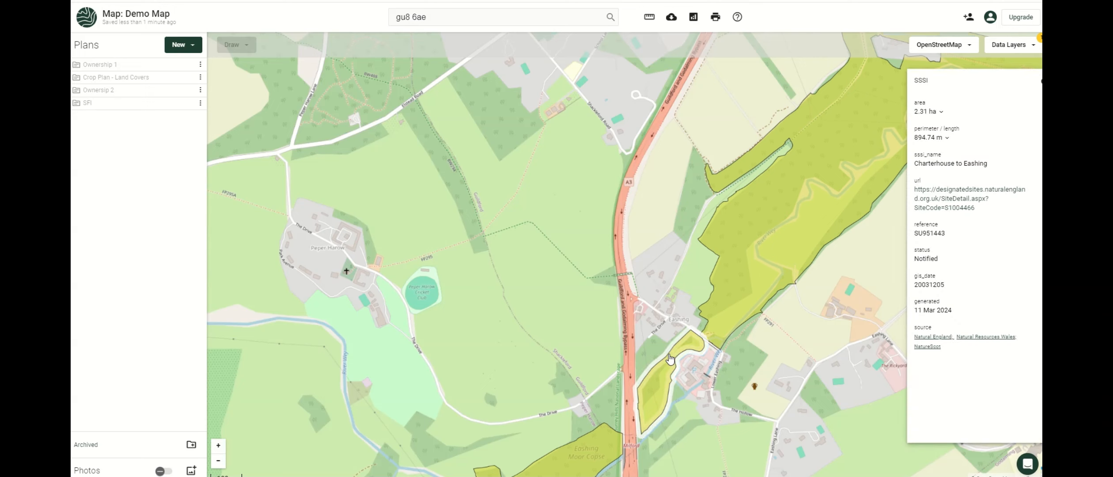
{"action": "left_click", "coordinate": [655, 384]}
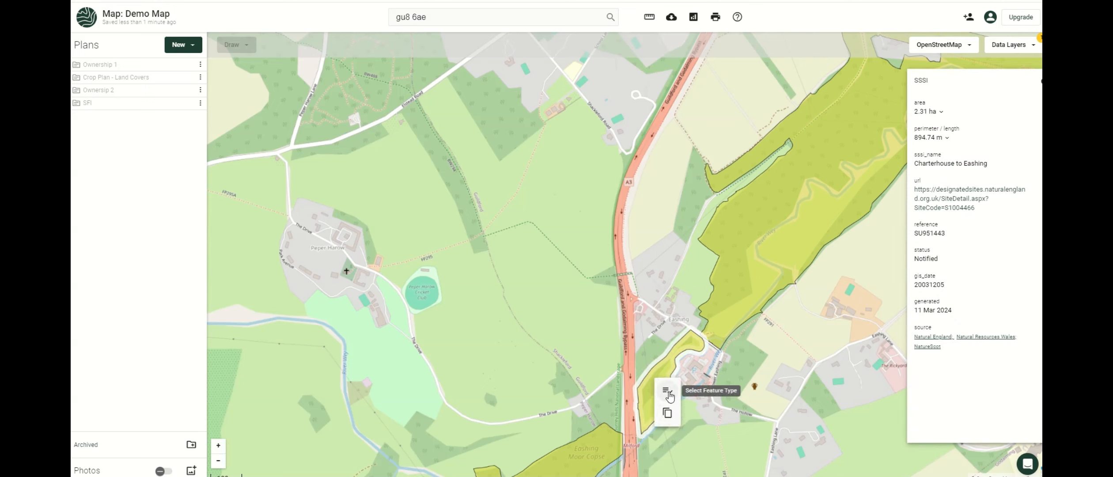
{"action": "left_click", "coordinate": [667, 413]}
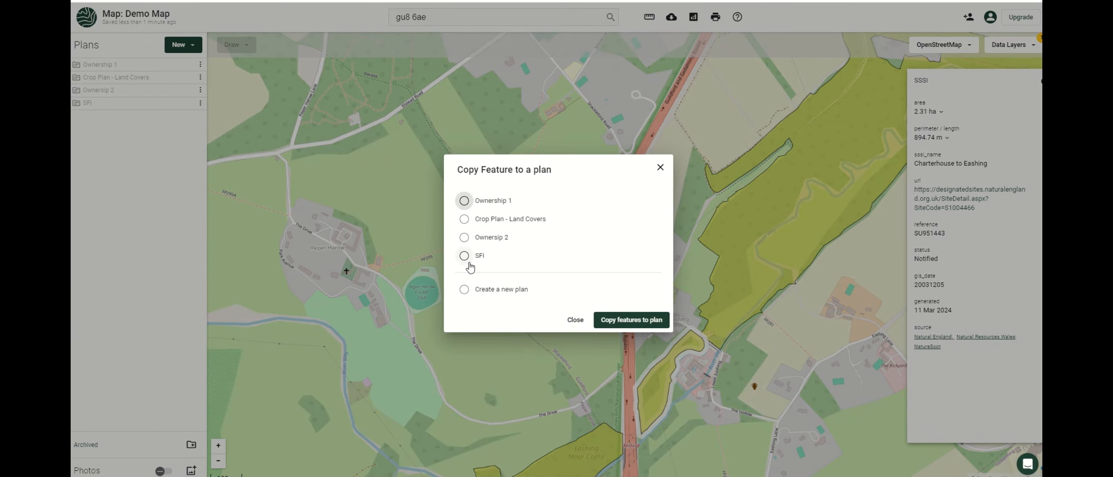
Create a new plan named SSSI holding the first copied SSSI area.
{"action": "left_click", "coordinate": [464, 290]}
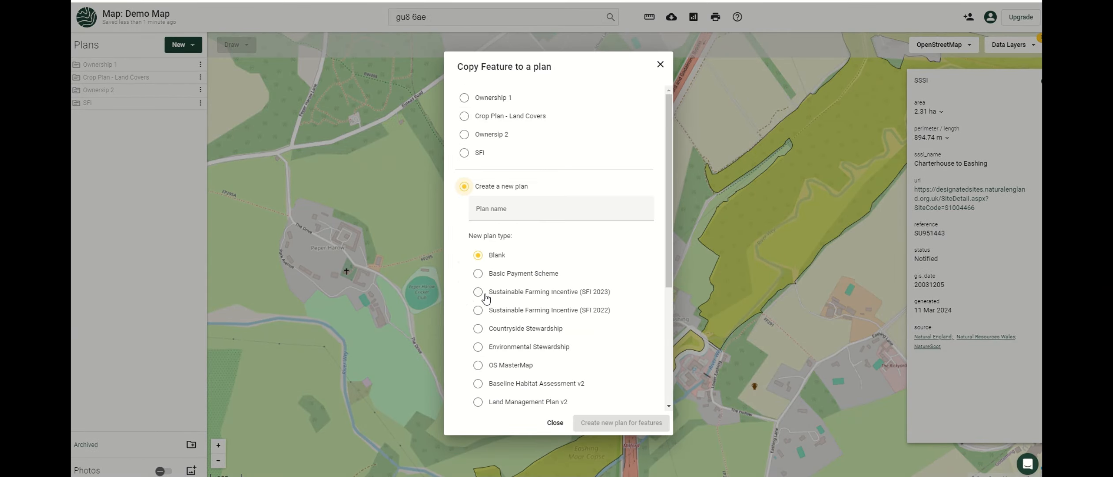
{"action": "left_click", "coordinate": [494, 211]}
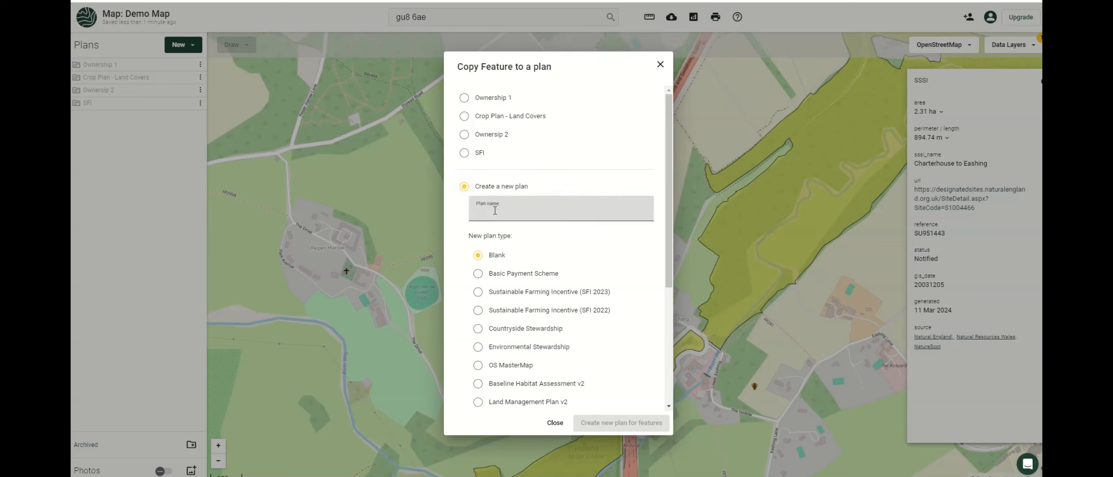
{"action": "type", "text": "s"}
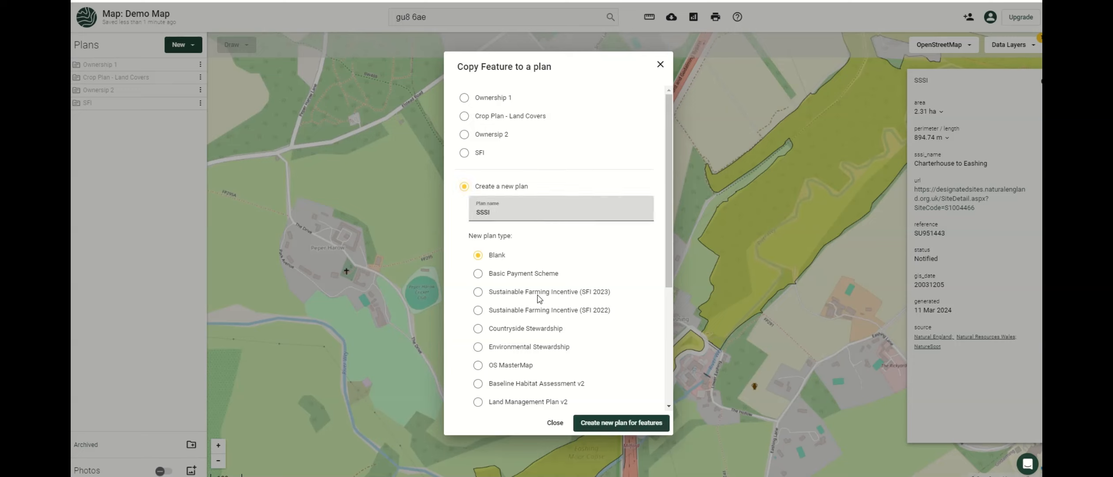
{"action": "left_click", "coordinate": [641, 424]}
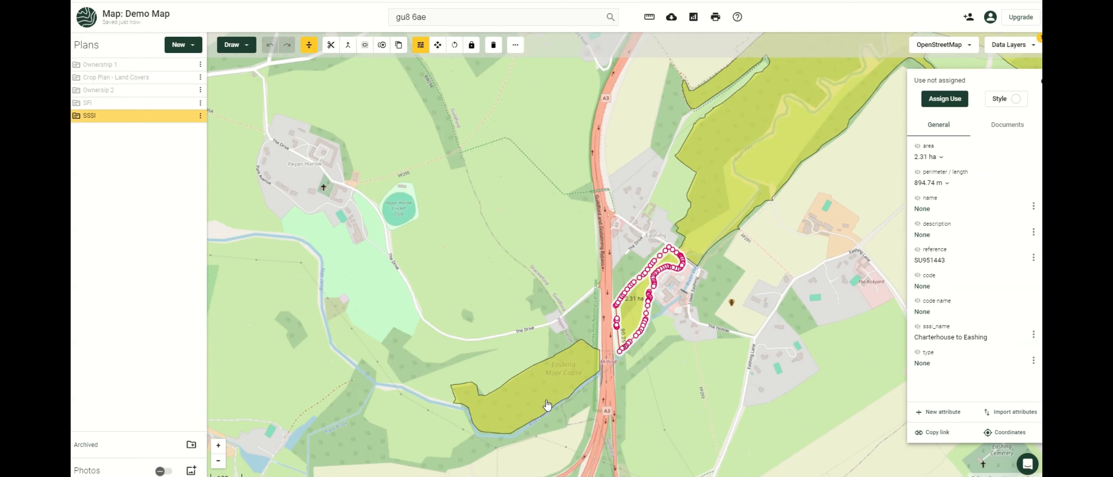
Copy the Eashing Moor Copse and large northern SSSI areas into the SSSI plan.
{"action": "left_click", "coordinate": [544, 393]}
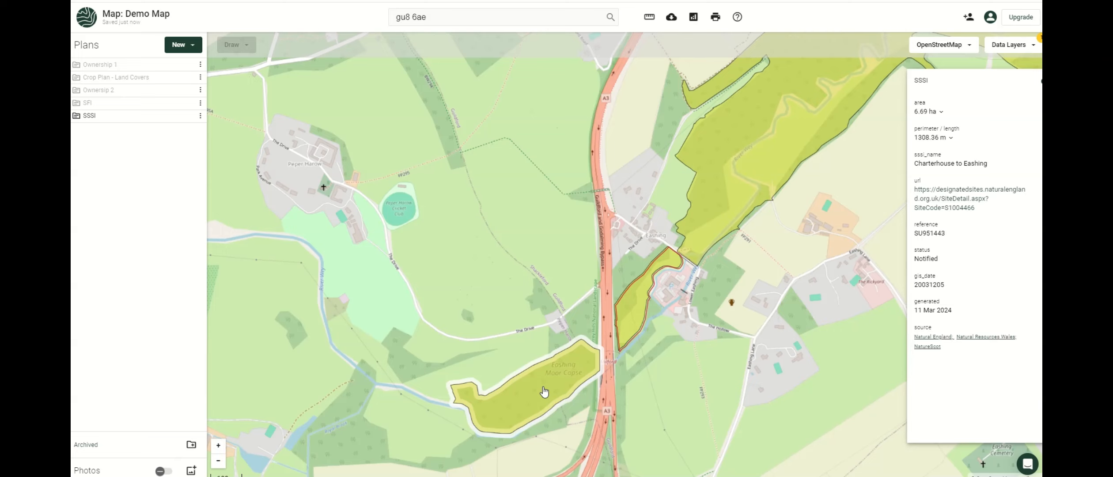
{"action": "left_click", "coordinate": [757, 150], "text": "shift"}
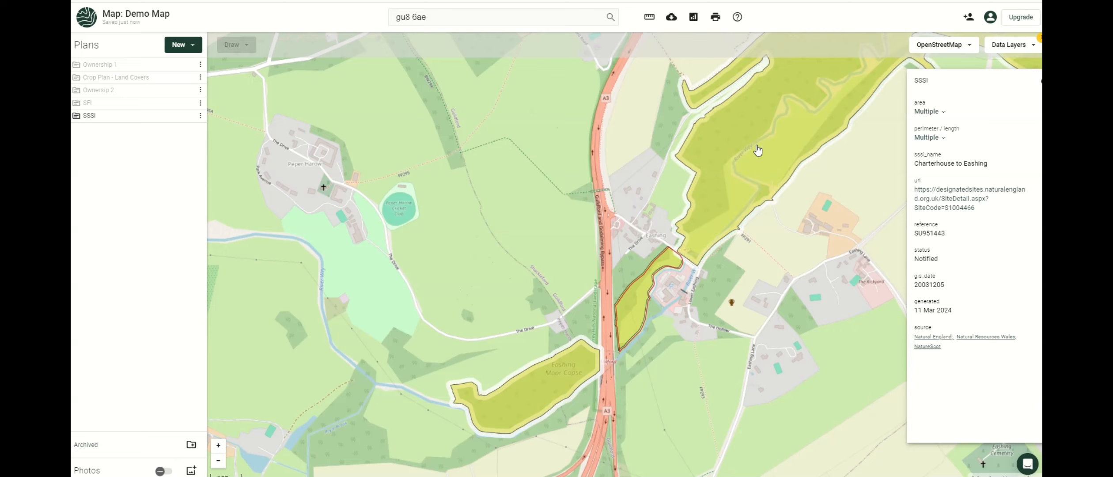
{"action": "scroll", "coordinate": [757, 150], "scroll_direction": "down", "scroll_amount": 2}
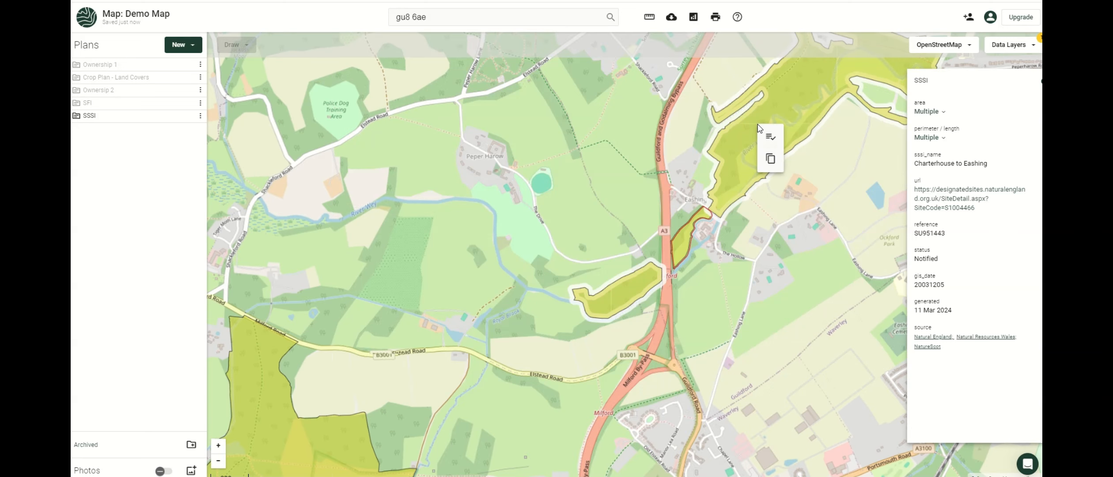
{"action": "left_click", "coordinate": [771, 159]}
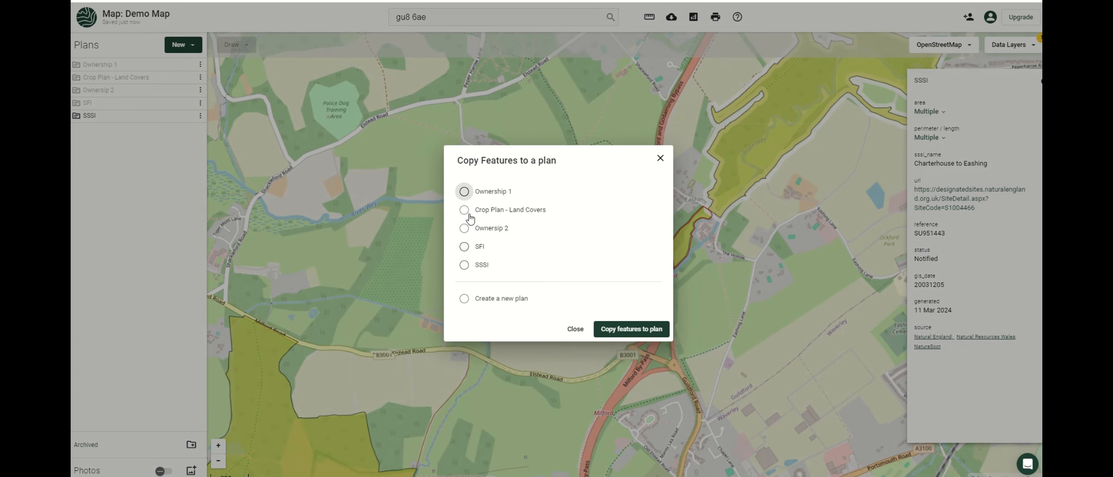
{"action": "left_click", "coordinate": [464, 264]}
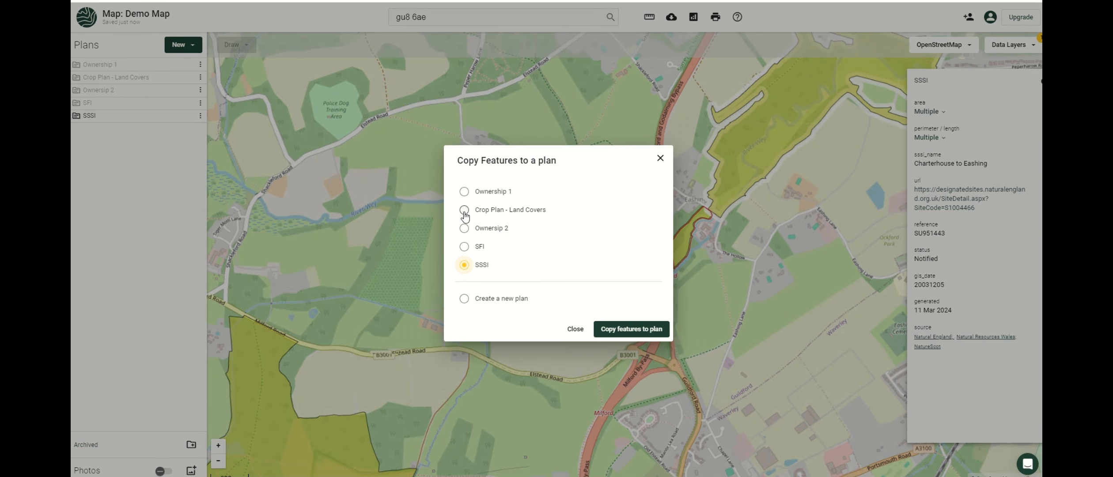
{"action": "left_click", "coordinate": [610, 329]}
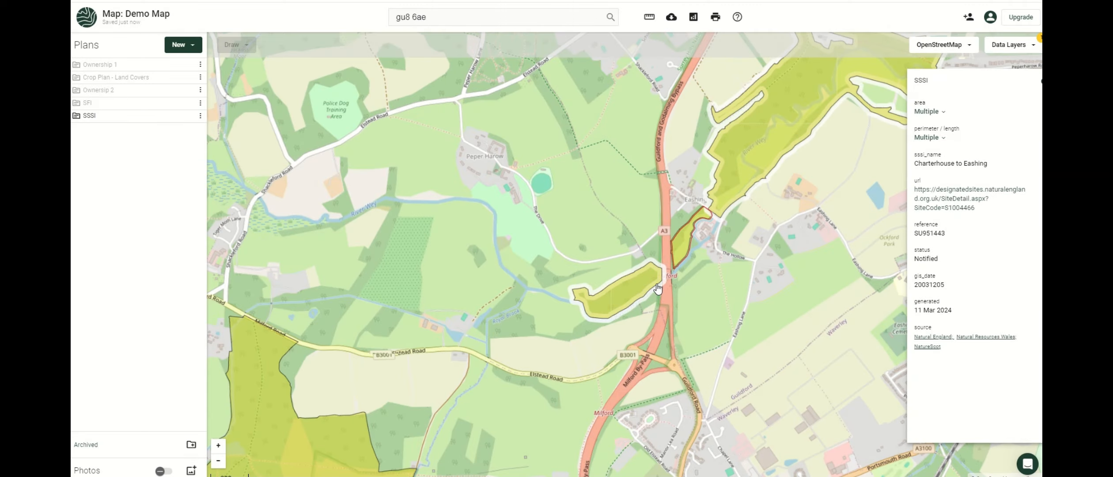
{"action": "left_click", "coordinate": [1014, 45]}
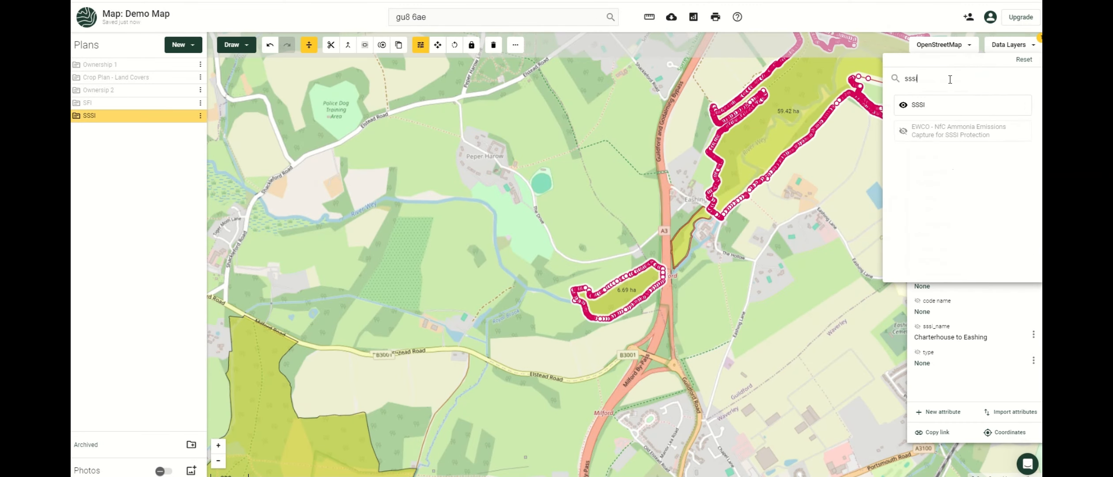
Clear the layer search, check the Thursley SSSI area, and switch the SSSI data layer off.
{"action": "key", "text": "BackSpace"}
{"action": "key", "text": "BackSpace"}
{"action": "key", "text": "BackSpace"}
{"action": "key", "text": "BackSpace"}
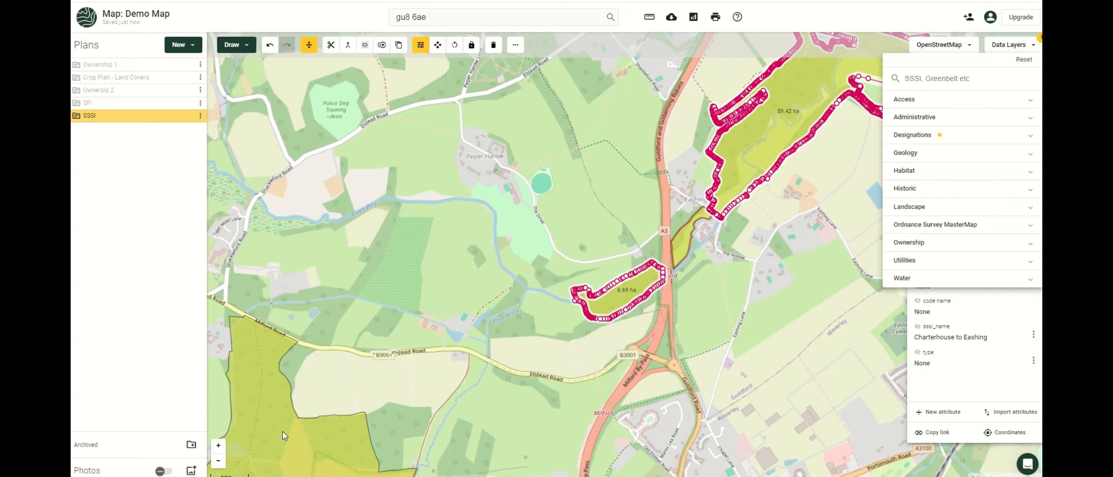
{"action": "left_click", "coordinate": [260, 365]}
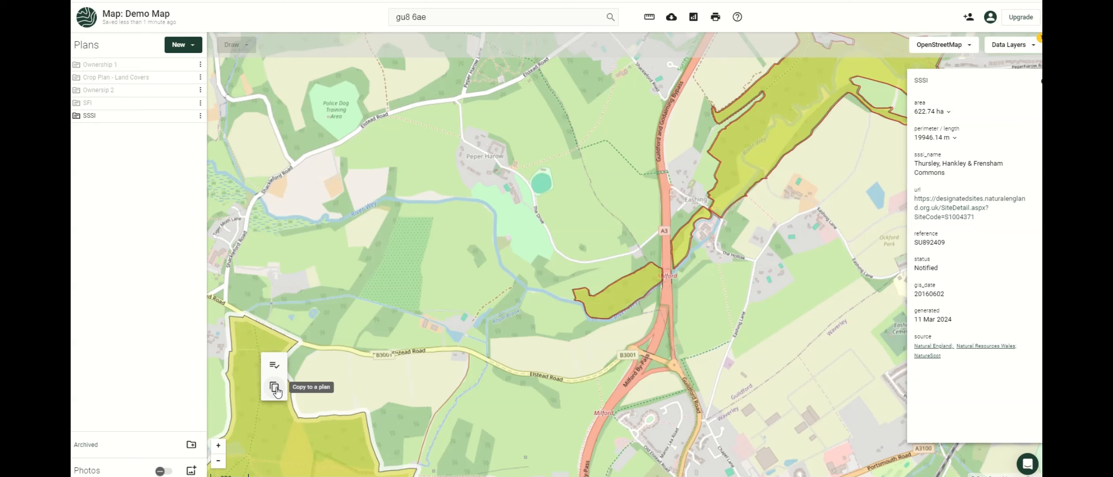
{"action": "left_click", "coordinate": [482, 259]}
{"action": "left_click", "coordinate": [1012, 45]}
{"action": "left_click", "coordinate": [1024, 60]}
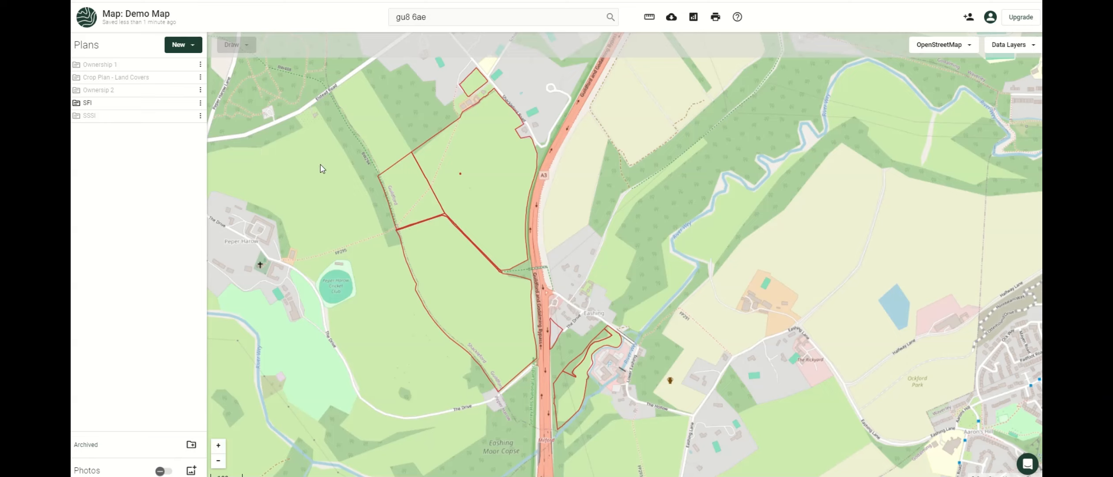
Select the small 2.99 ha field in the SFI plan and start Assign Use for it.
{"action": "mouse_move", "coordinate": [196, 107]}
{"action": "left_click", "coordinate": [404, 190]}
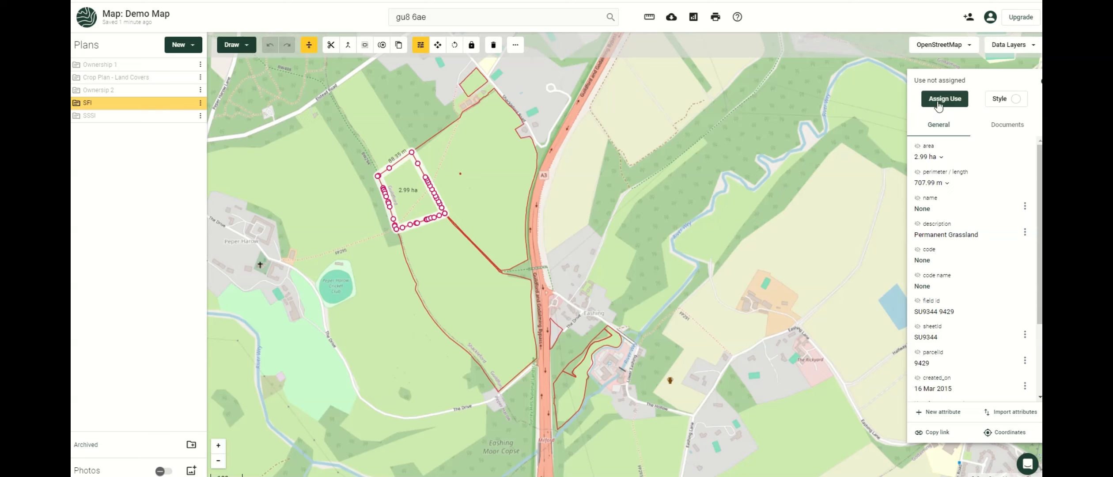
{"action": "left_click", "coordinate": [939, 103]}
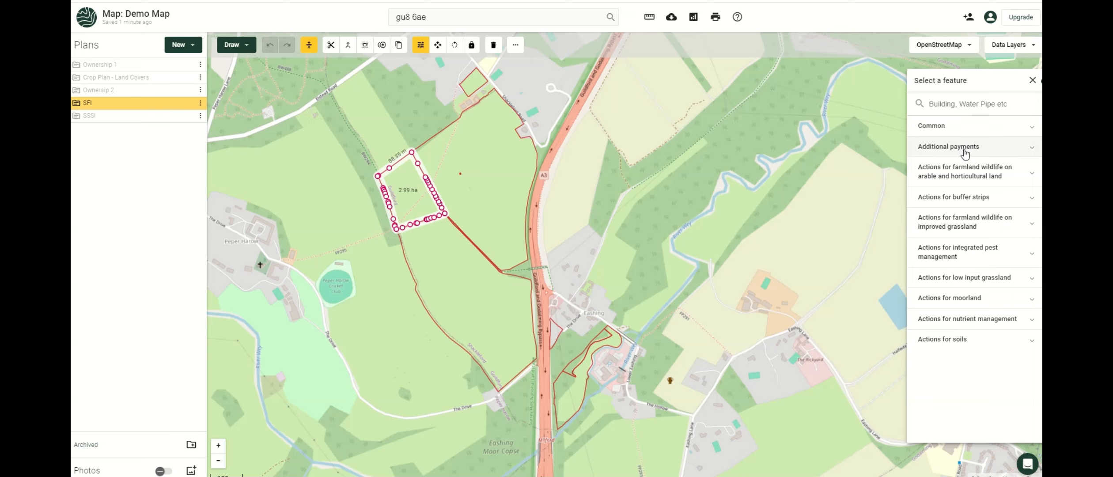
{"action": "left_click", "coordinate": [962, 281]}
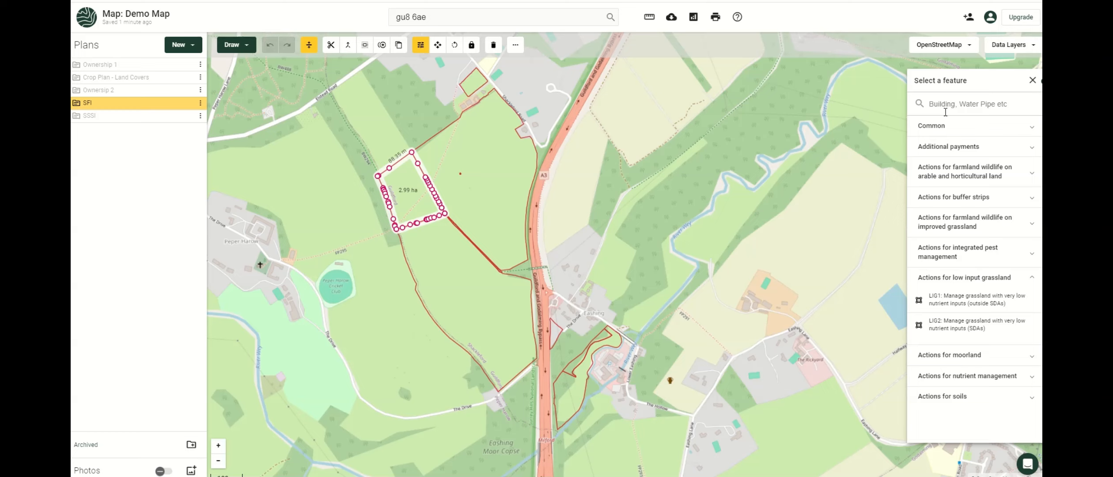
{"action": "type", "text": "lig"}
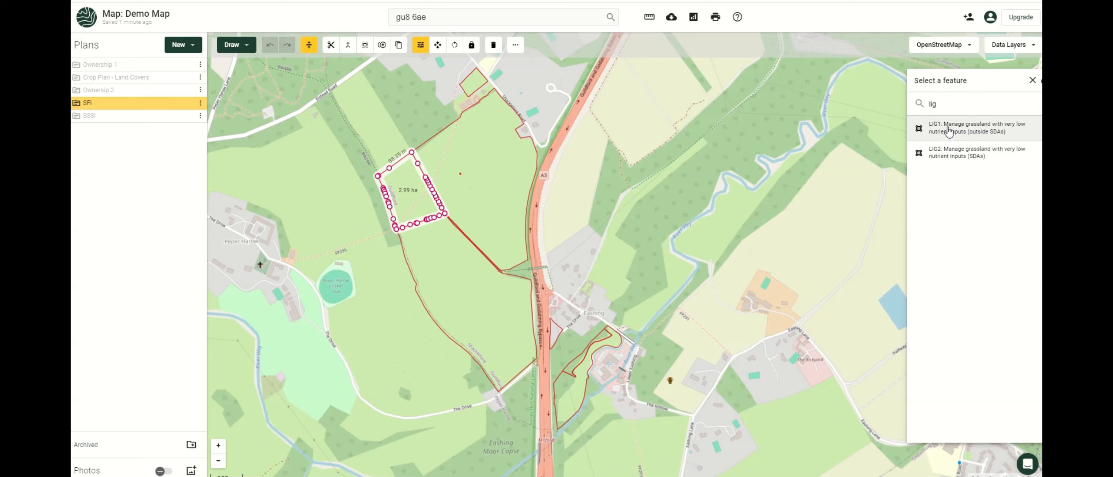
{"action": "left_click", "coordinate": [947, 129]}
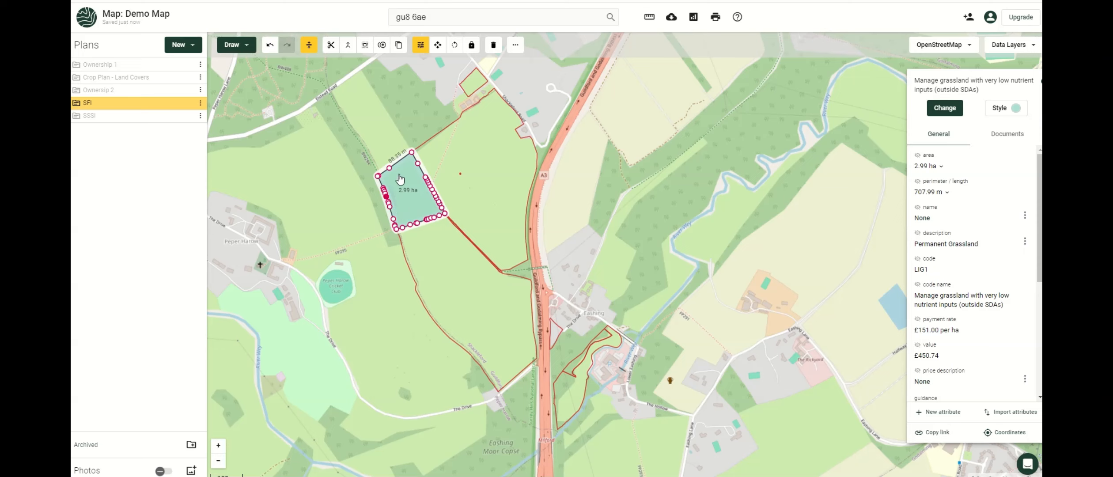
{"action": "left_click", "coordinate": [481, 190], "text": "shift"}
{"action": "left_click", "coordinate": [450, 310], "text": "shift"}
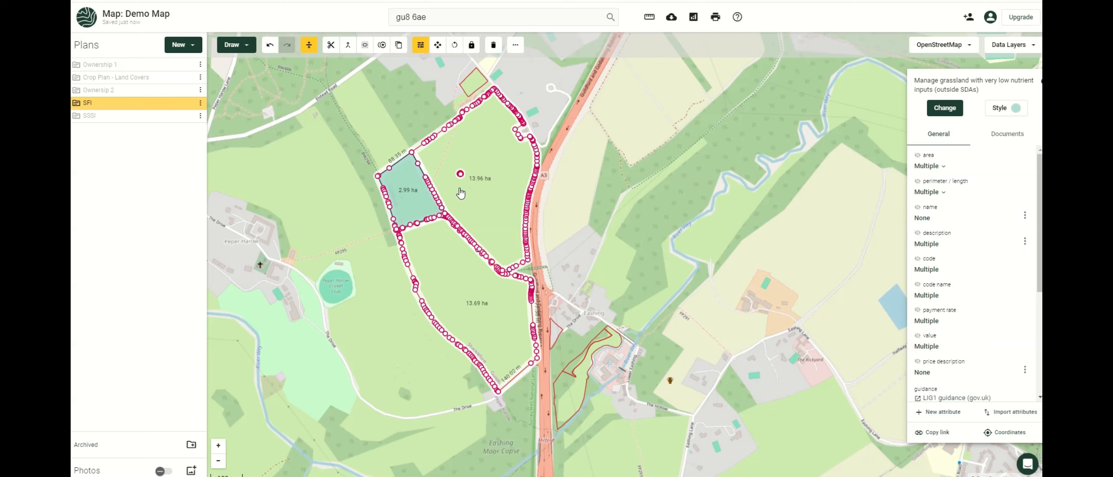
{"action": "left_click", "coordinate": [945, 108]}
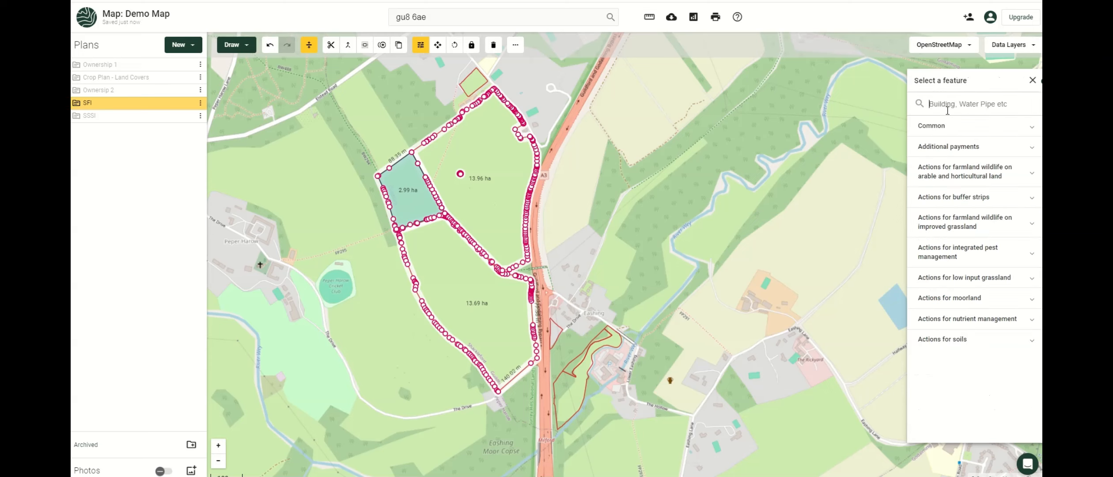
{"action": "type", "text": "lig"}
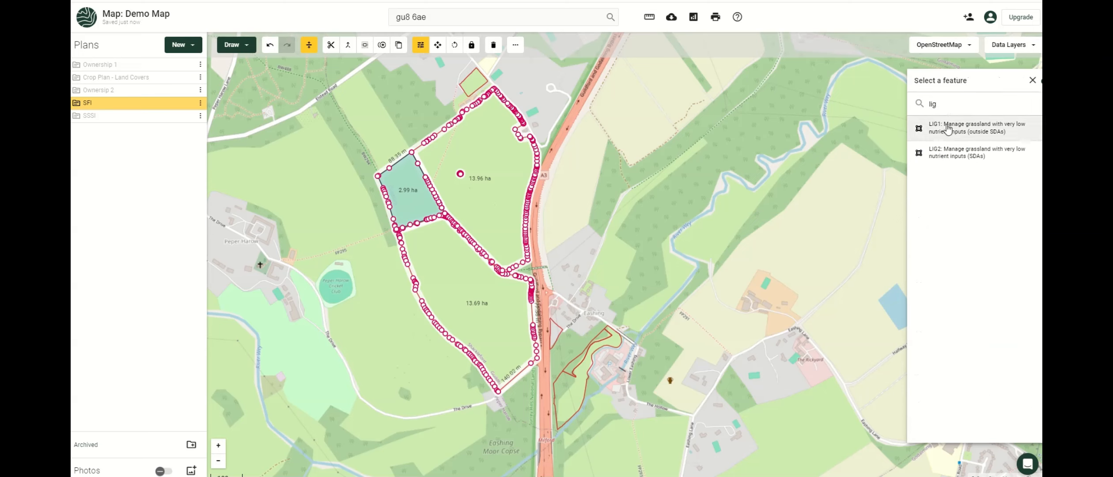
{"action": "left_click", "coordinate": [947, 126]}
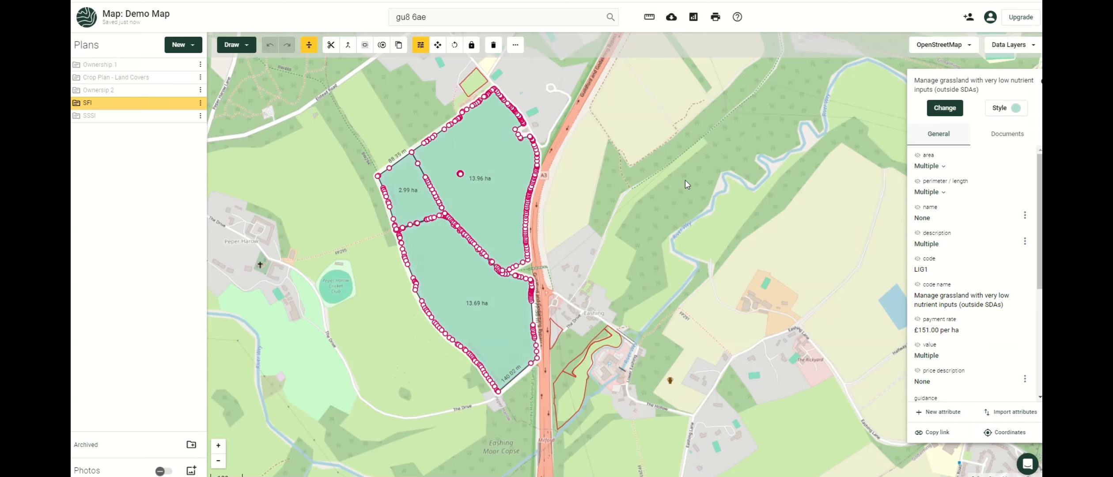
{"action": "left_click", "coordinate": [593, 207]}
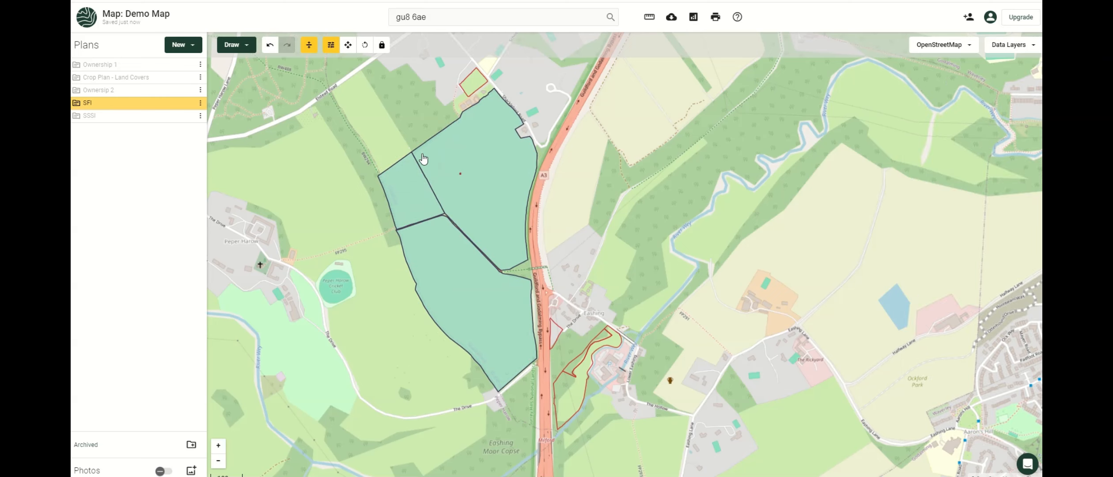
Select the small western field and browse its Fill, Pattern and Border styles without changing them.
{"action": "left_click", "coordinate": [410, 203]}
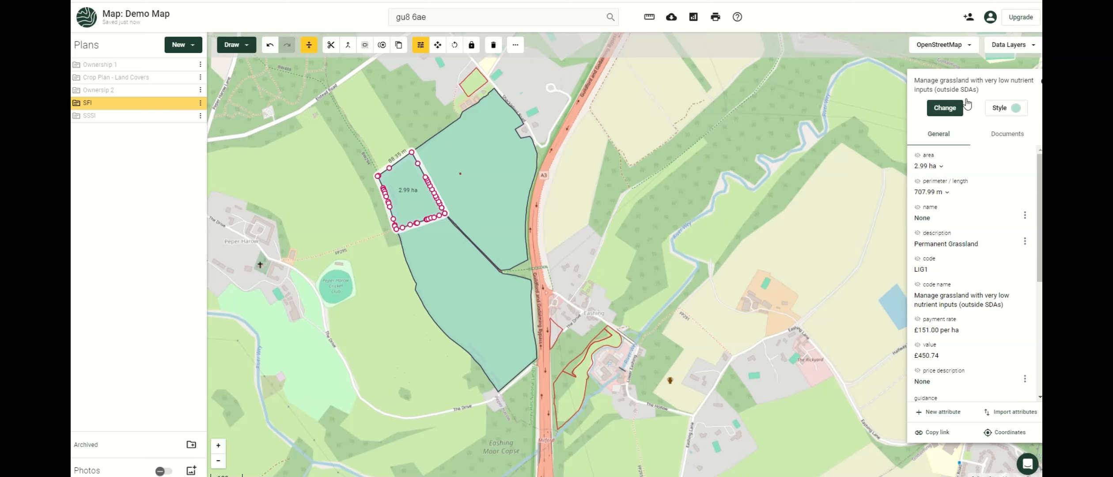
{"action": "left_click", "coordinate": [1001, 119]}
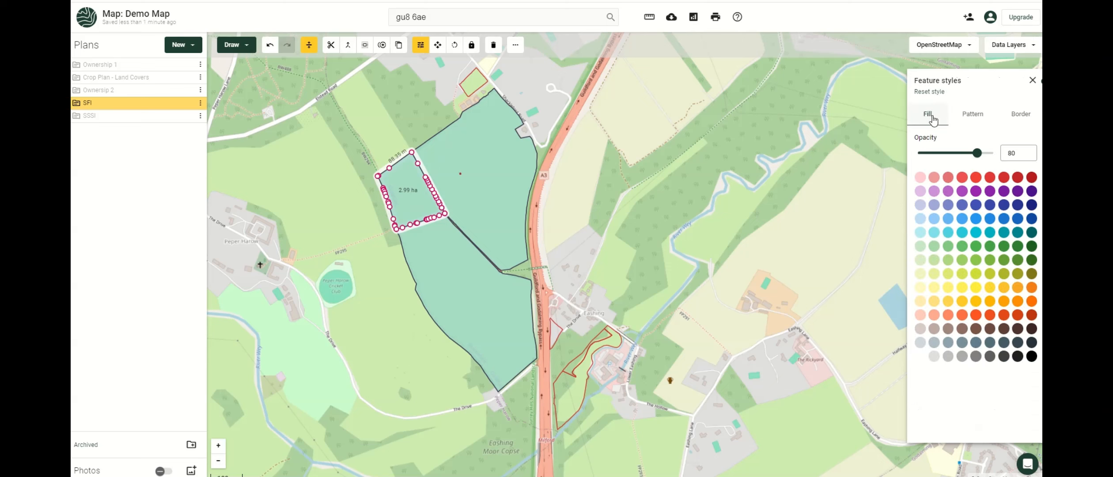
{"action": "left_click", "coordinate": [970, 122]}
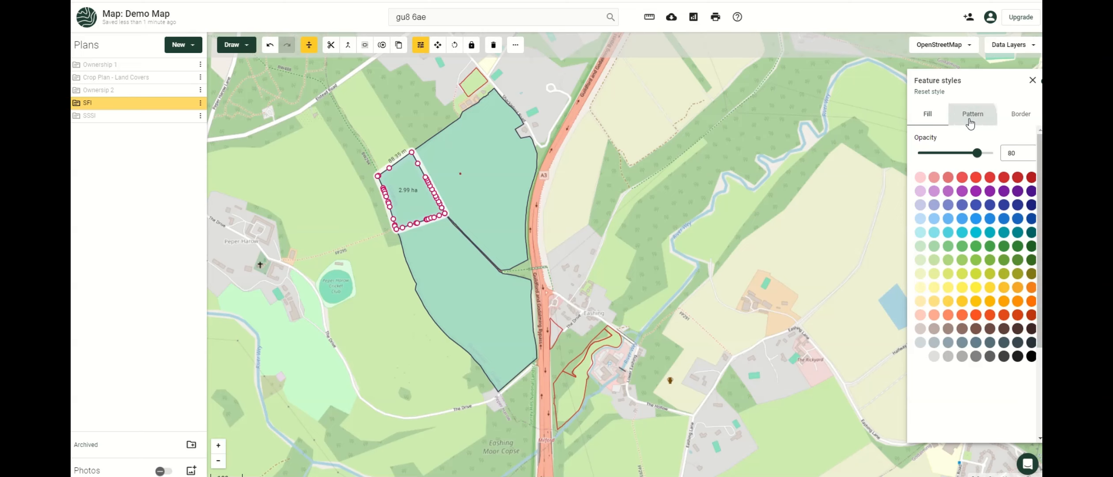
{"action": "left_click", "coordinate": [1014, 117]}
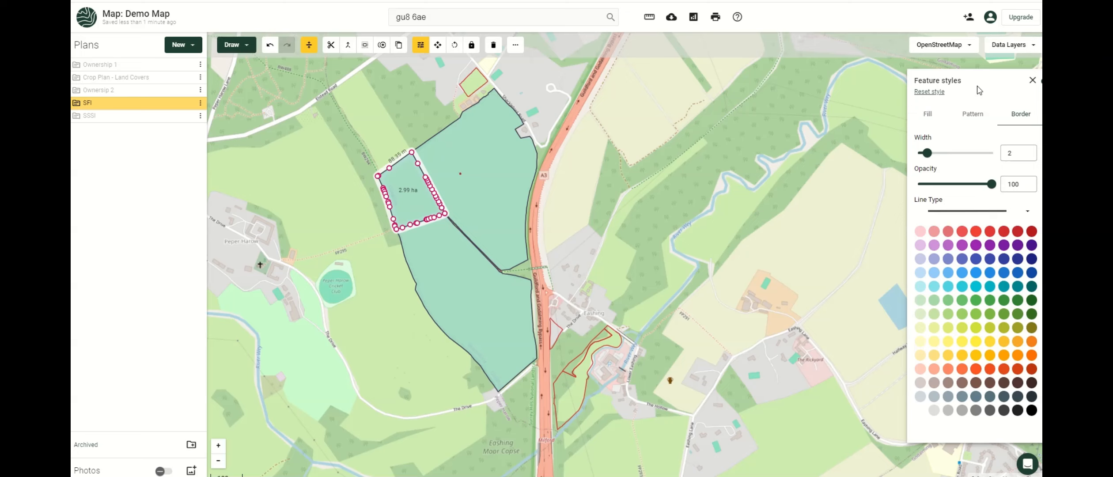
{"action": "left_click", "coordinate": [1031, 81]}
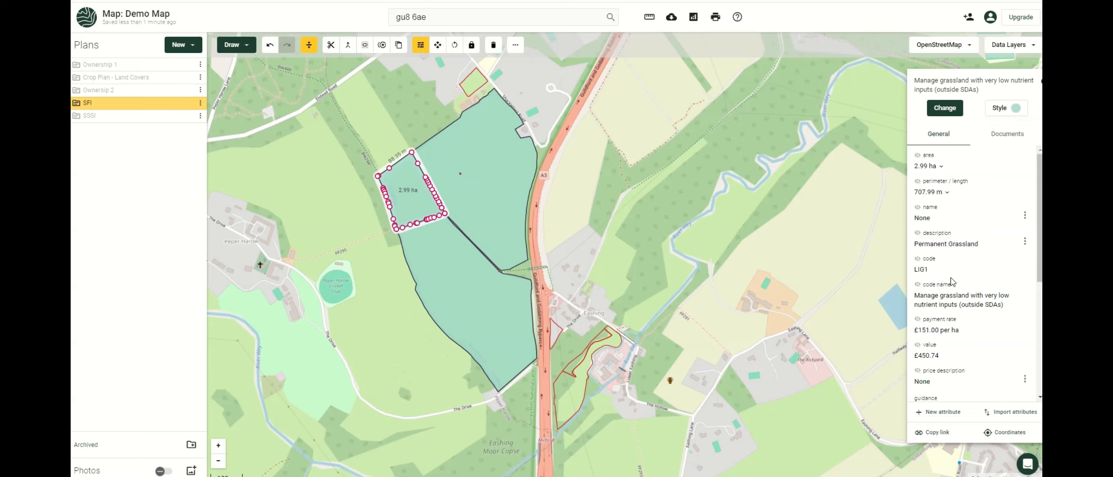
Review the field attributes, then try selecting the three fields one by one.
{"action": "scroll", "coordinate": [954, 324], "scroll_direction": "down", "scroll_amount": 1}
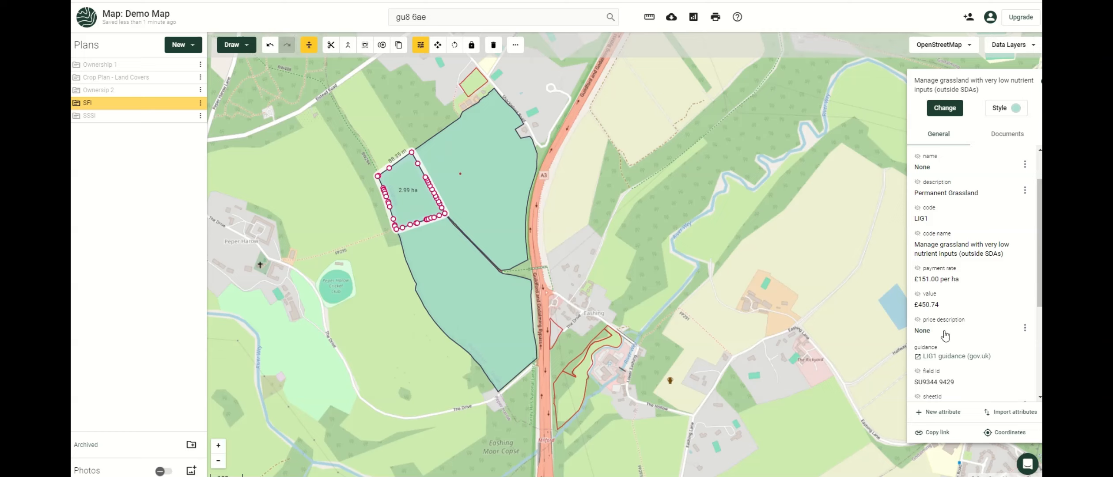
{"action": "scroll", "coordinate": [945, 336], "scroll_direction": "down", "scroll_amount": 3}
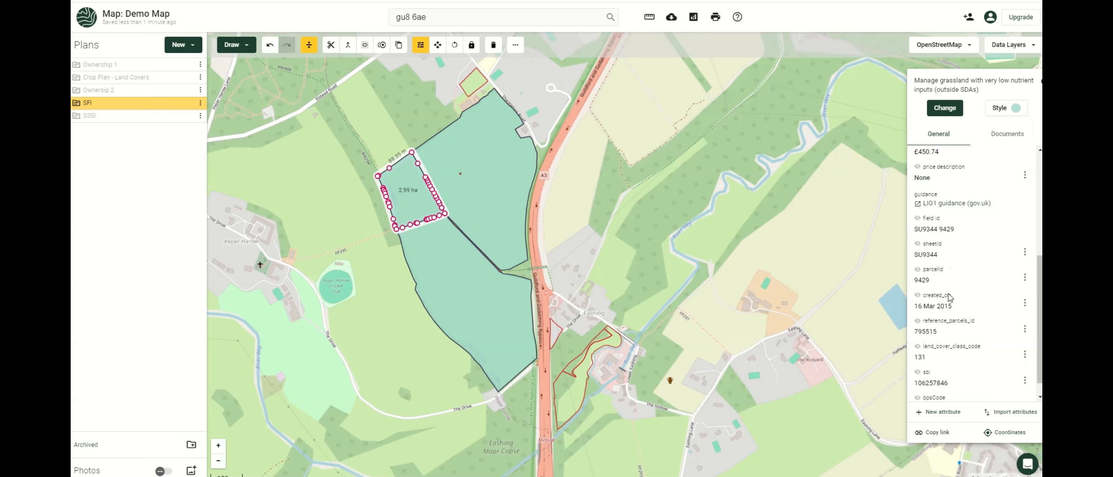
{"action": "scroll", "coordinate": [953, 324], "scroll_direction": "down", "scroll_amount": 1}
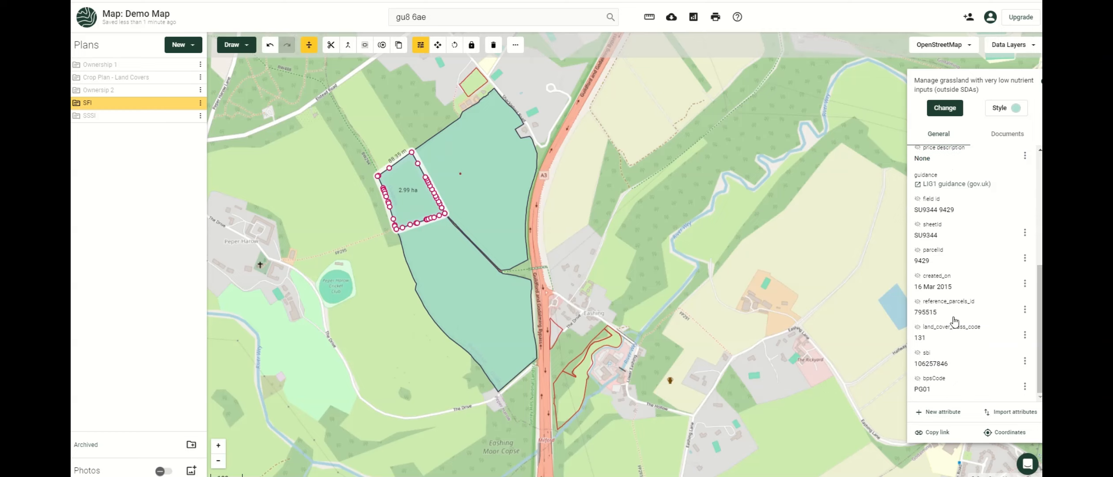
{"action": "scroll", "coordinate": [954, 321], "scroll_direction": "up", "scroll_amount": 5}
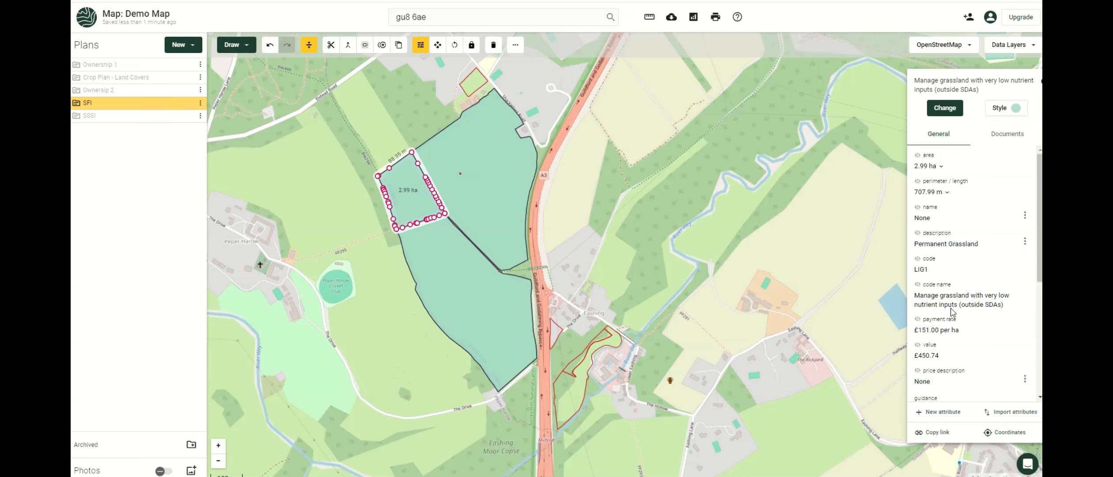
{"action": "left_click", "coordinate": [563, 199]}
{"action": "left_click_drag", "start_coordinate": [305, 289], "coordinate": [319, 254]}
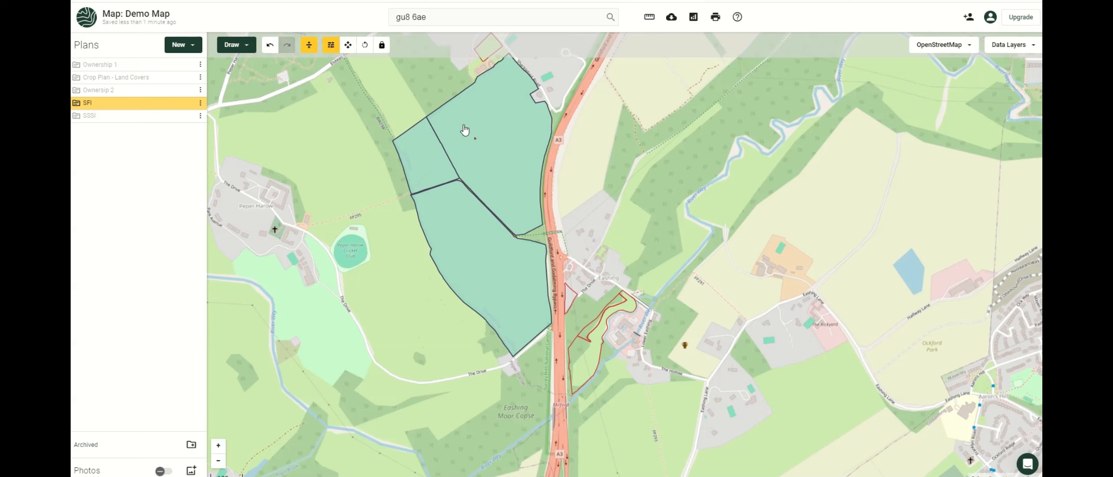
{"action": "left_click", "coordinate": [446, 168]}
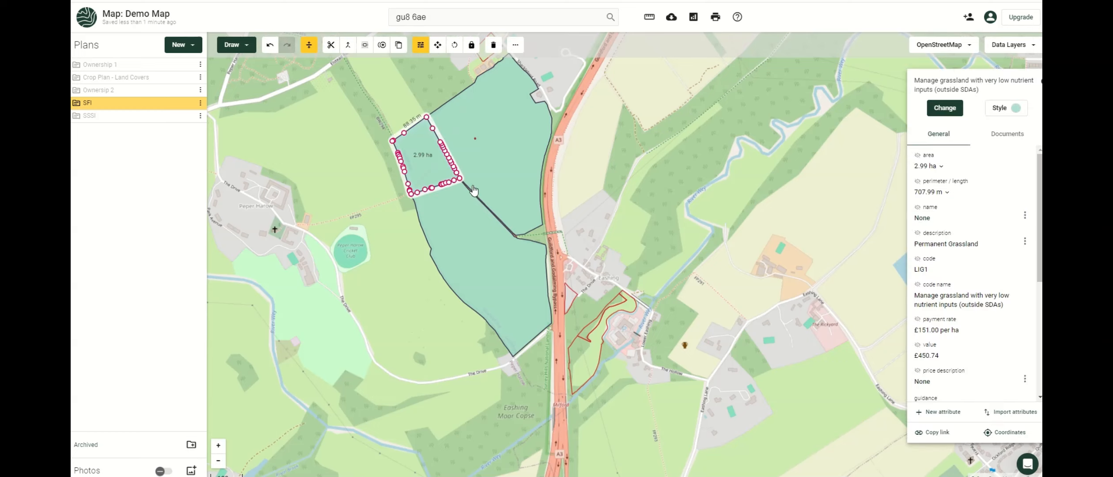
{"action": "left_click", "coordinate": [503, 150], "text": "shift"}
{"action": "left_click", "coordinate": [488, 248], "text": "shift"}
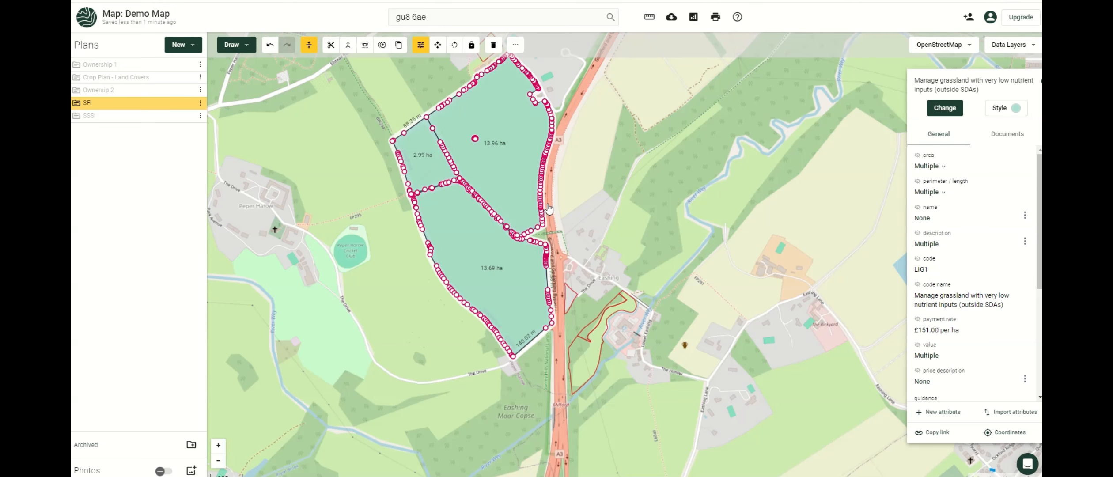
{"action": "left_click", "coordinate": [550, 209]}
Select all three LIG1 fields at once using Select Feature Type.
{"action": "left_click", "coordinate": [422, 166]}
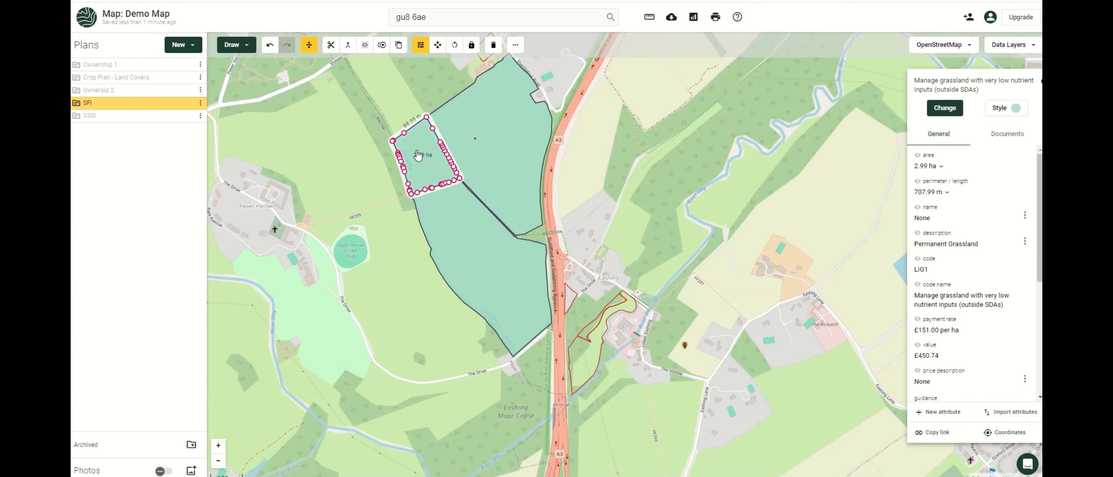
{"action": "right_click", "coordinate": [418, 155]}
{"action": "left_click", "coordinate": [431, 207]}
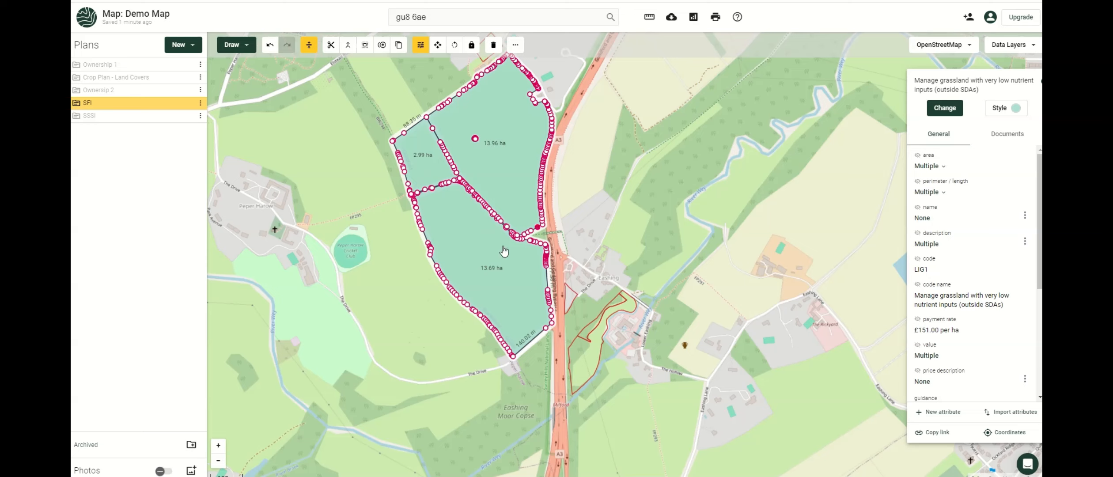
{"action": "left_click_drag", "start_coordinate": [492, 327], "coordinate": [486, 357]}
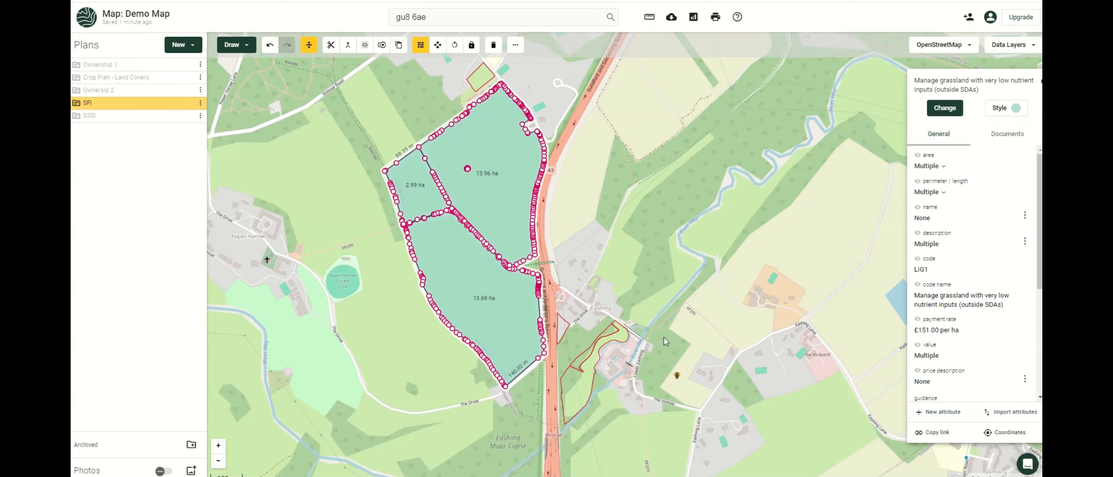
Select all three SFI fields of the same feature type together.
{"action": "left_click", "coordinate": [577, 392]}
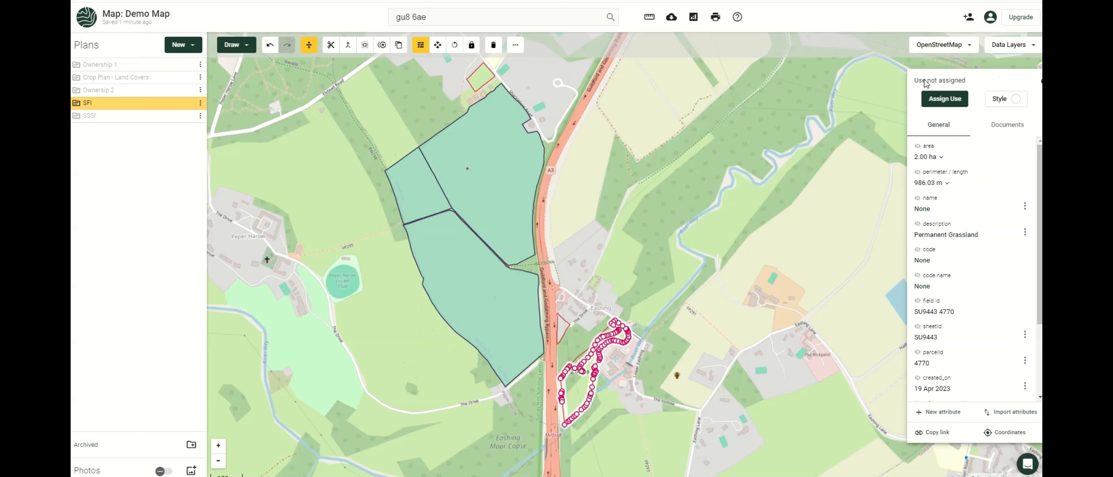
{"action": "left_click", "coordinate": [486, 78]}
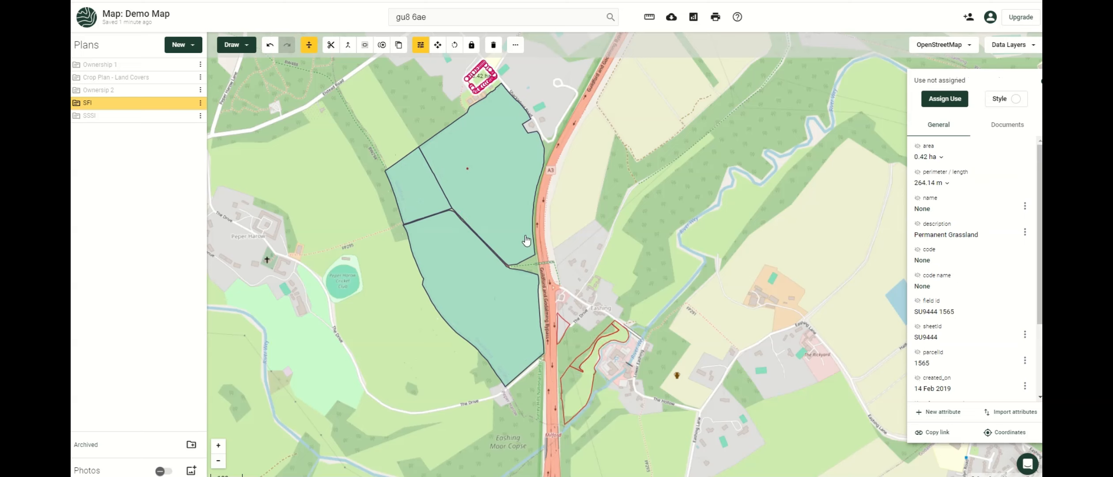
{"action": "left_click", "coordinate": [562, 334]}
{"action": "left_click", "coordinate": [576, 381]}
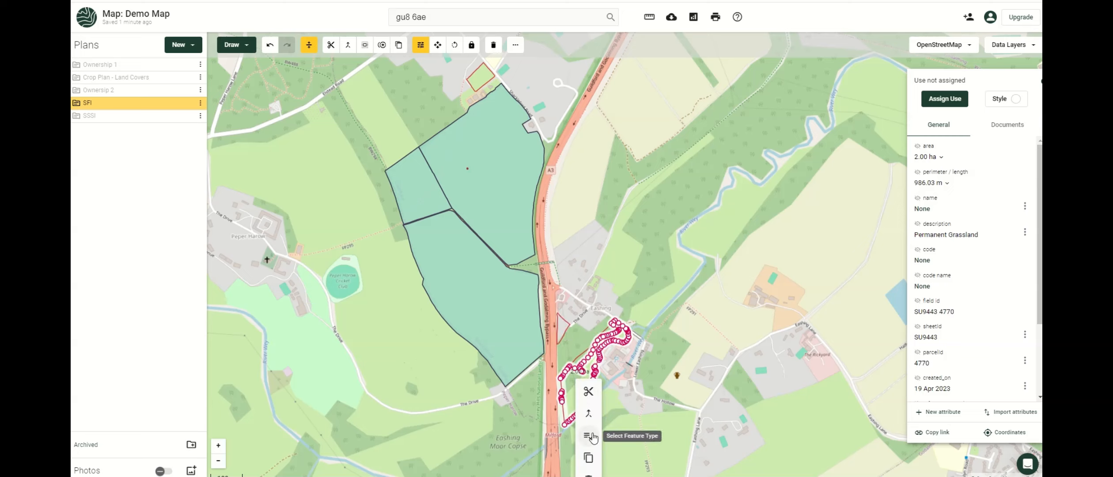
{"action": "left_click", "coordinate": [591, 437]}
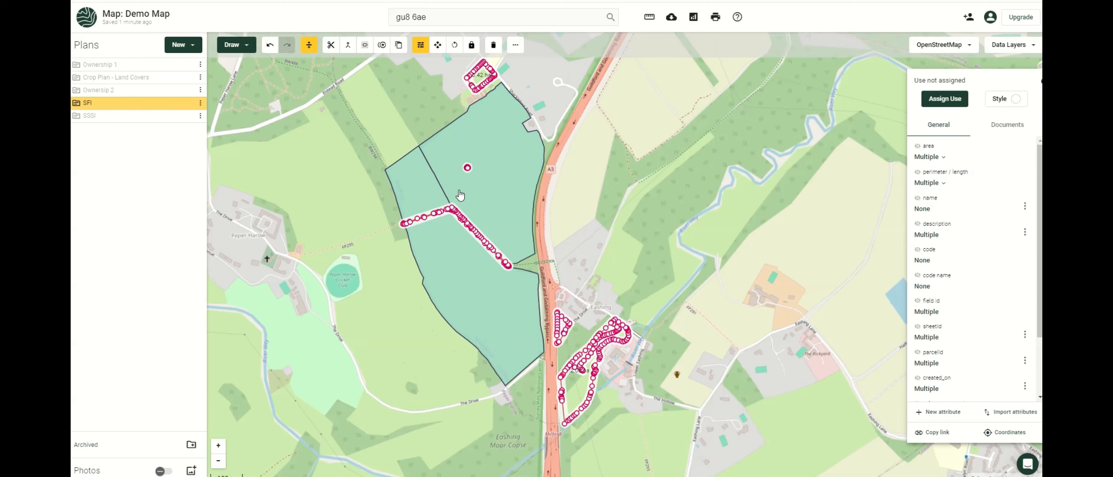
{"action": "left_click", "coordinate": [414, 187]}
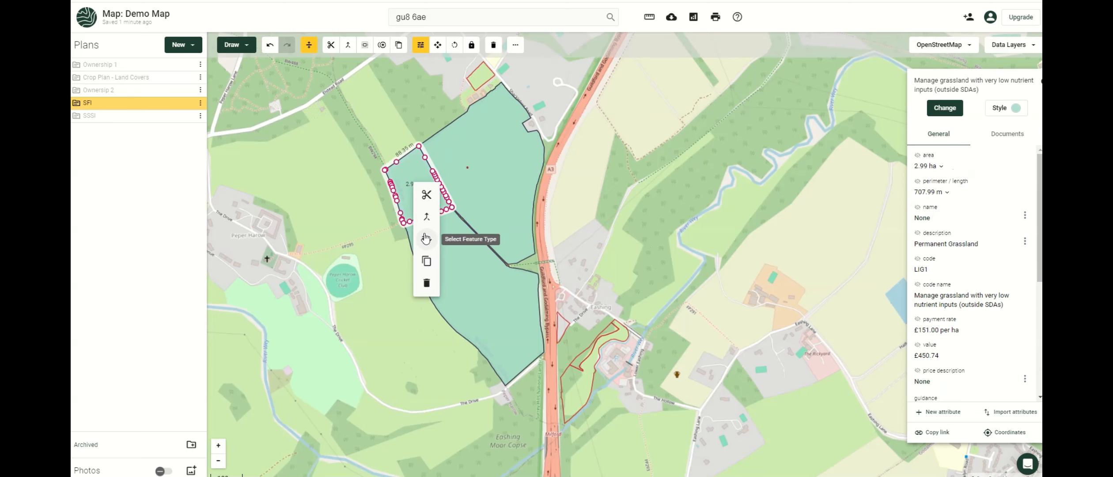
{"action": "left_click", "coordinate": [426, 238]}
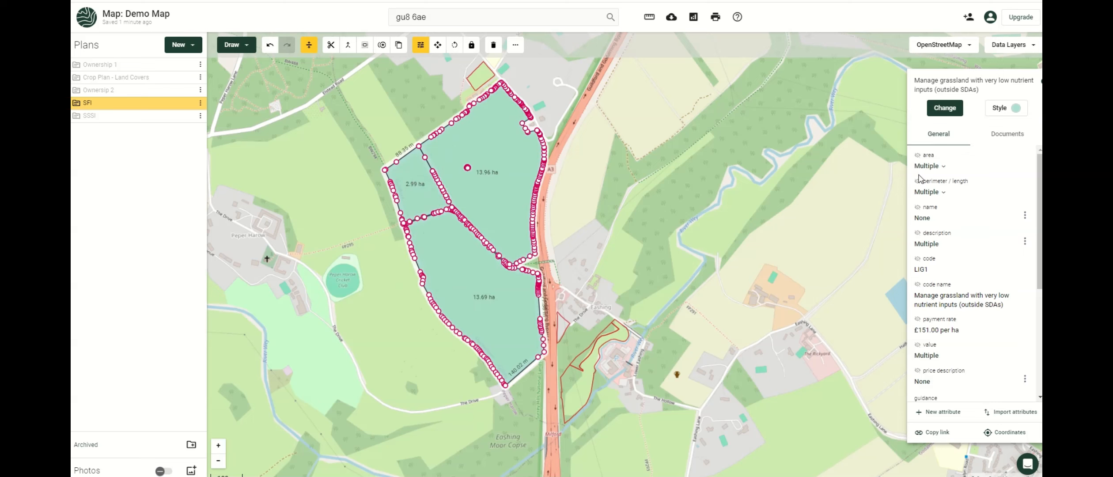
Label the fields with area, LIG1 code and parcel ID, then select parcel 9429.
{"action": "left_click", "coordinate": [917, 155]}
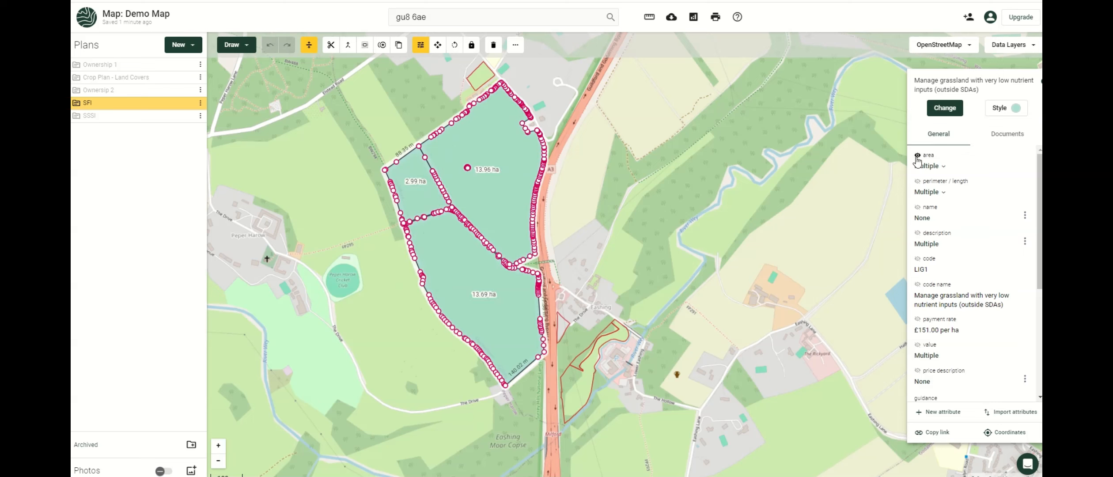
{"action": "left_click", "coordinate": [917, 259]}
{"action": "scroll", "coordinate": [919, 339], "scroll_direction": "down", "scroll_amount": 5}
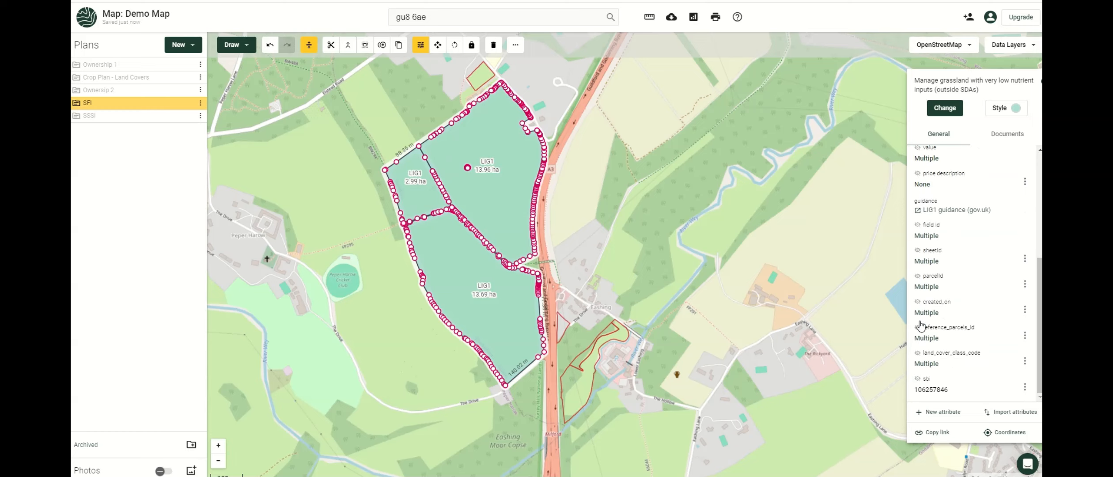
{"action": "left_click", "coordinate": [917, 277]}
{"action": "left_click", "coordinate": [586, 232]}
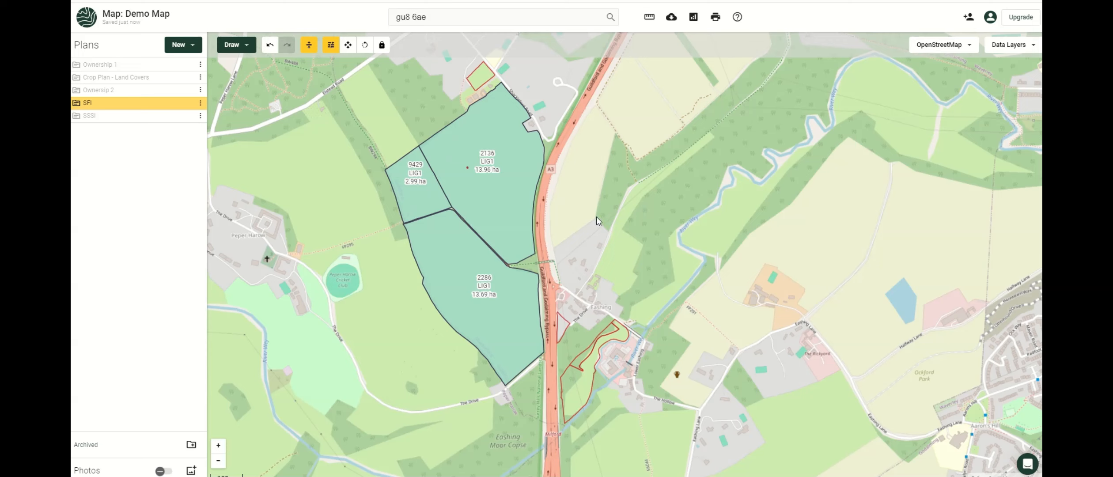
{"action": "left_click_drag", "start_coordinate": [597, 216], "coordinate": [615, 242]}
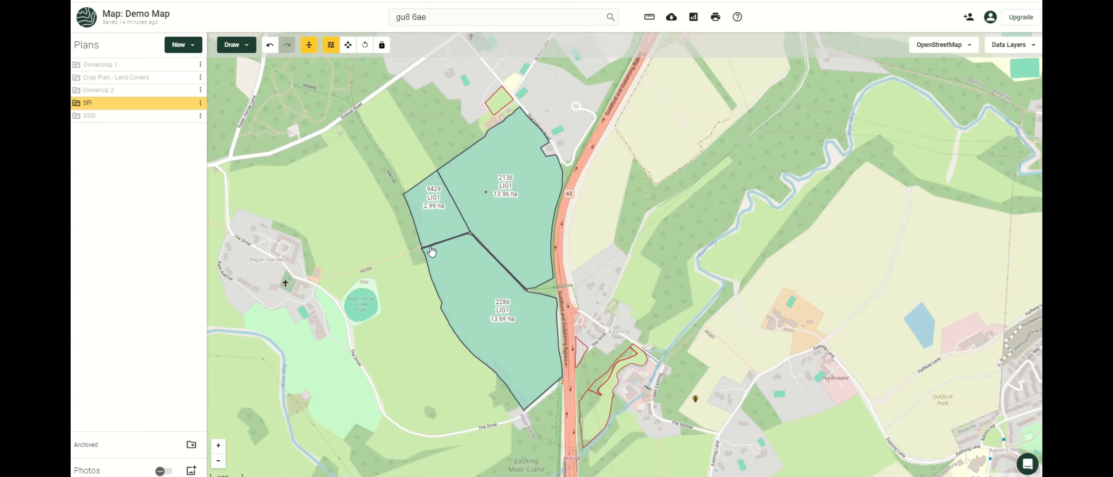
{"action": "left_click", "coordinate": [445, 227]}
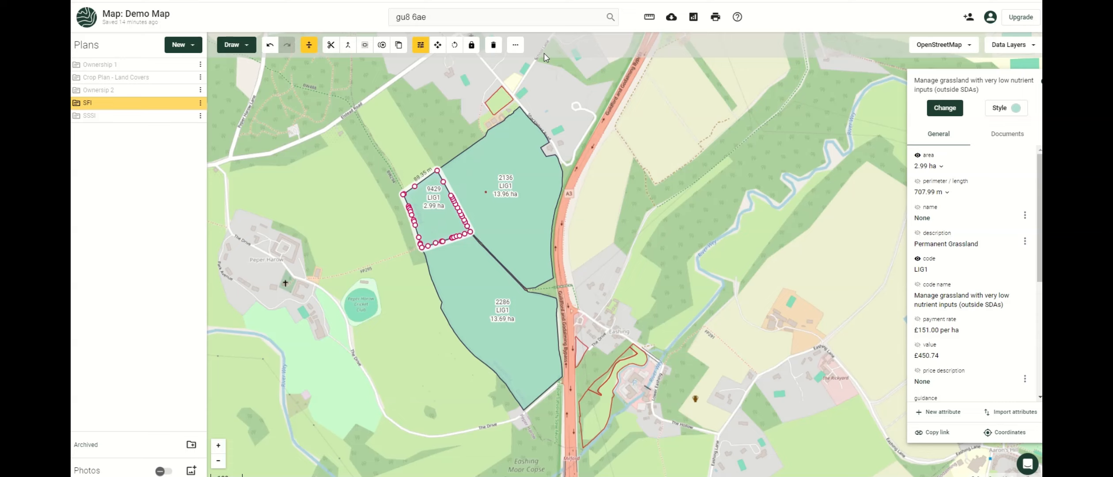
Draw a line along the western edge of field 9429.
{"action": "left_click", "coordinate": [247, 46]}
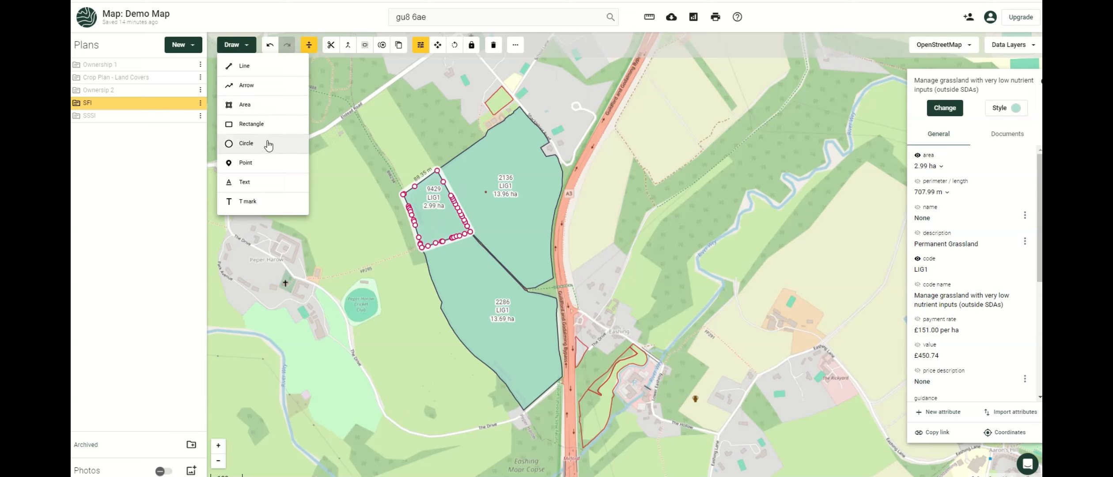
{"action": "left_click", "coordinate": [246, 66]}
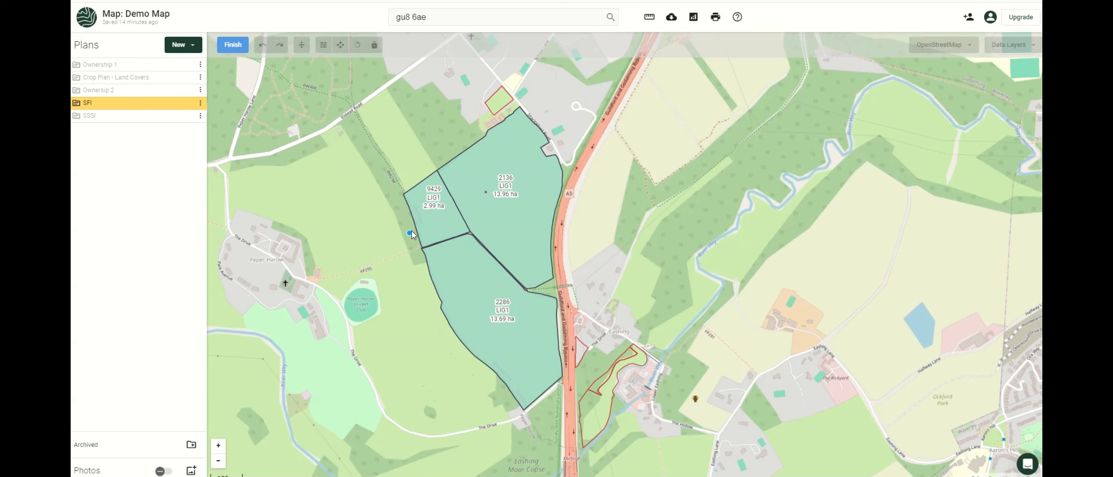
{"action": "scroll", "coordinate": [415, 227], "scroll_direction": "up", "scroll_amount": 2}
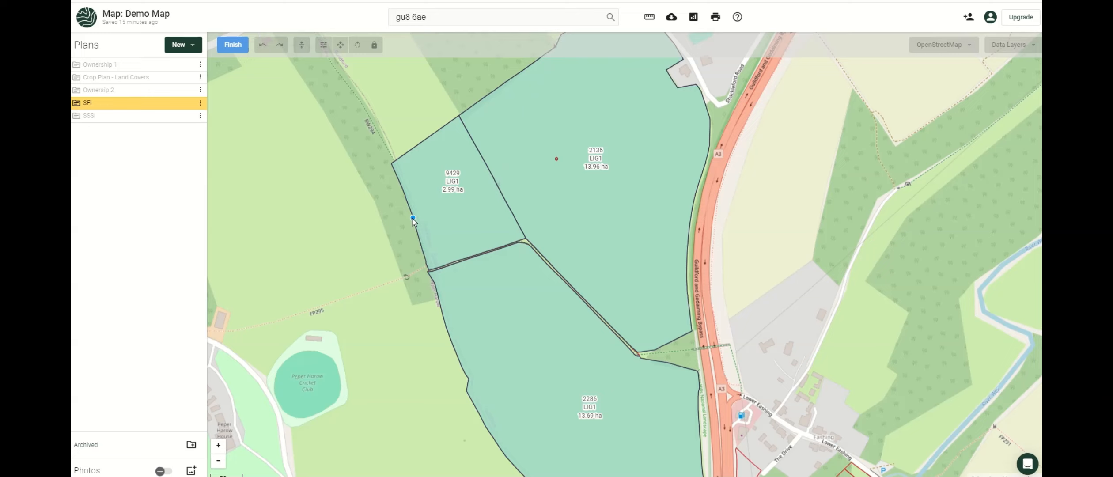
{"action": "left_click", "coordinate": [413, 217]}
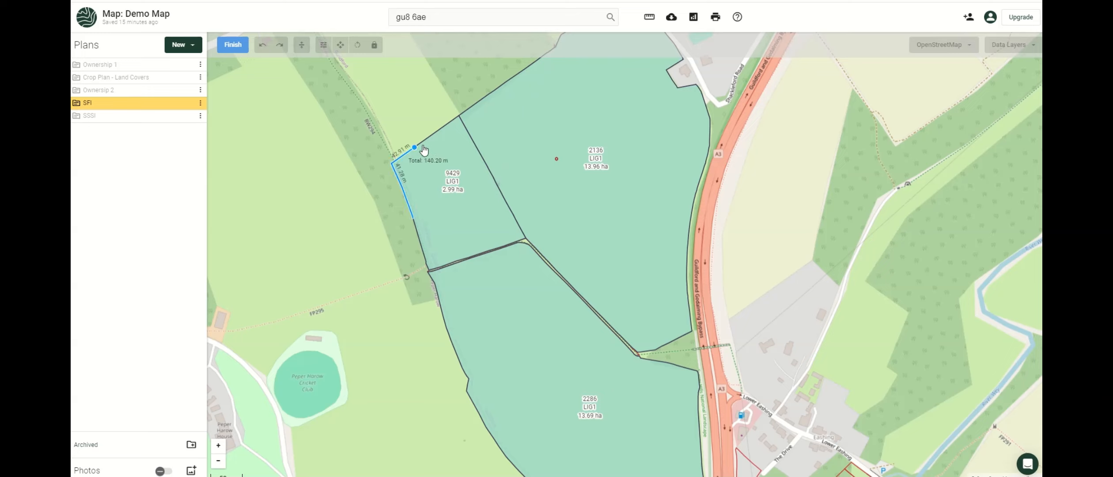
{"action": "double_click", "coordinate": [445, 129]}
{"action": "left_click", "coordinate": [233, 44]}
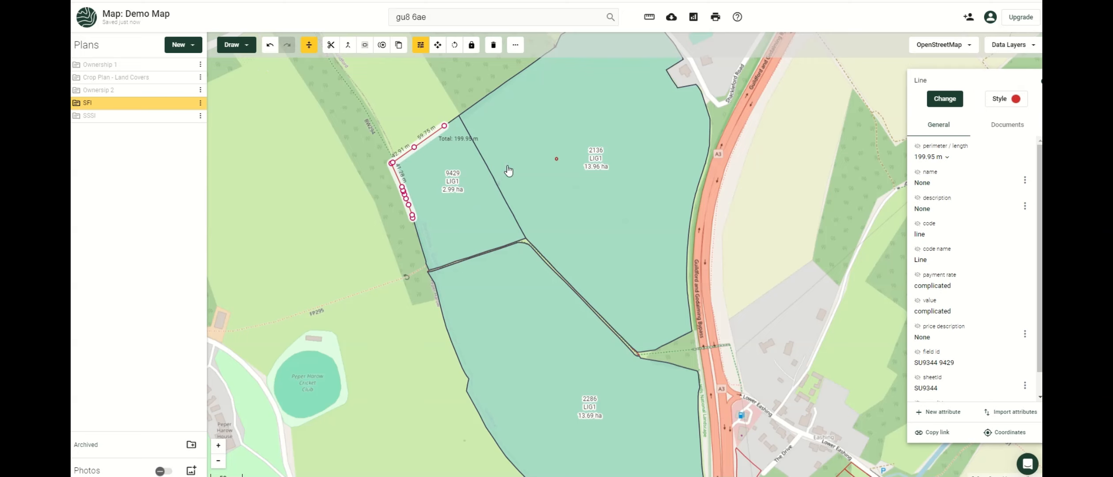
Classify the new line as HRW2 Manage hedgerows and reselect field 9429.
{"action": "left_click", "coordinate": [951, 101]}
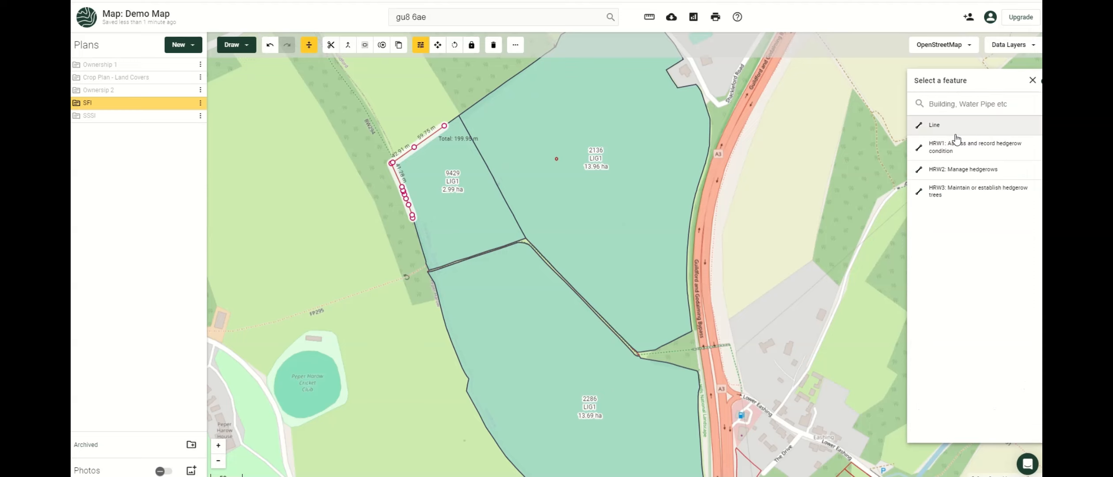
{"action": "left_click", "coordinate": [954, 170]}
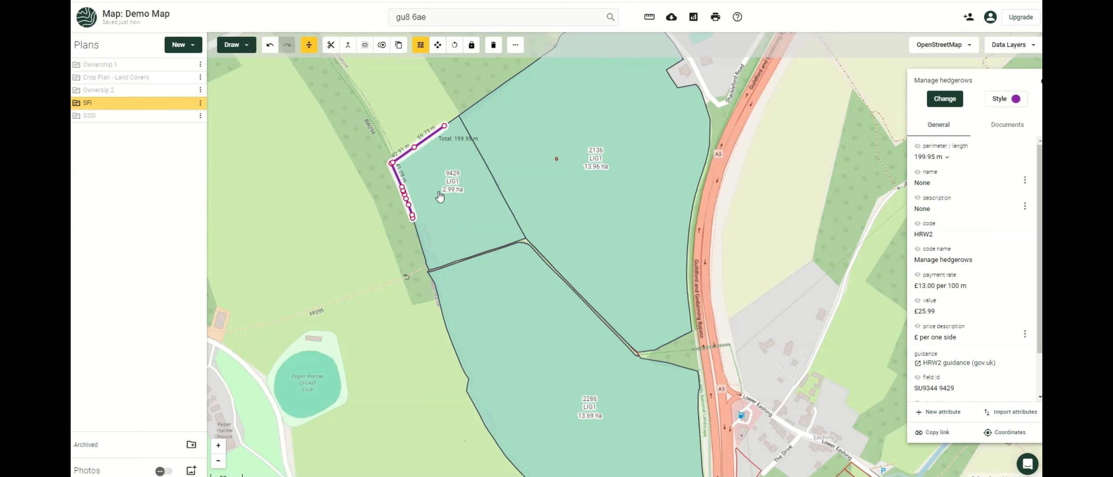
{"action": "left_click", "coordinate": [446, 167]}
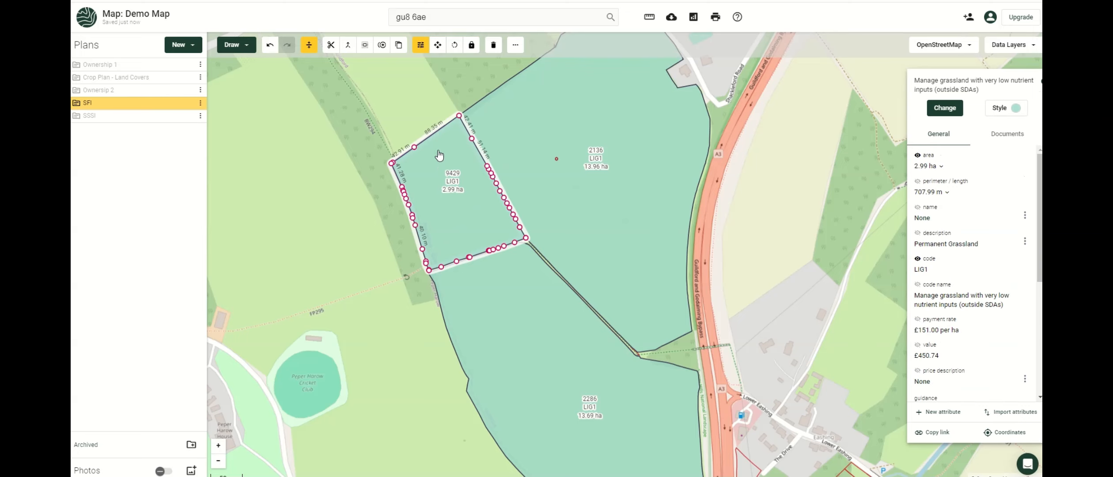
{"action": "left_click", "coordinate": [238, 44]}
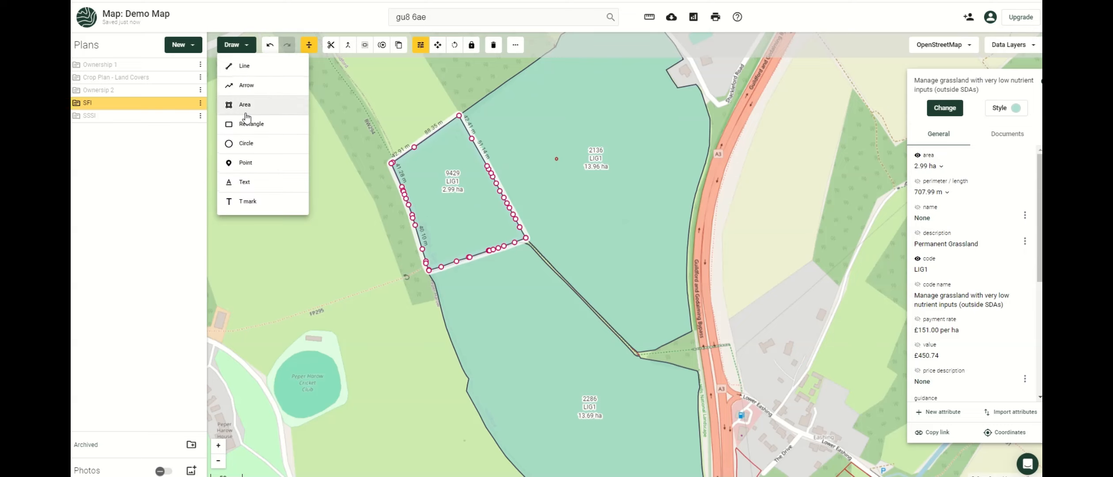
Place a point inside field 9429 and classify it as IPM1 pest management plan.
{"action": "left_click", "coordinate": [246, 162]}
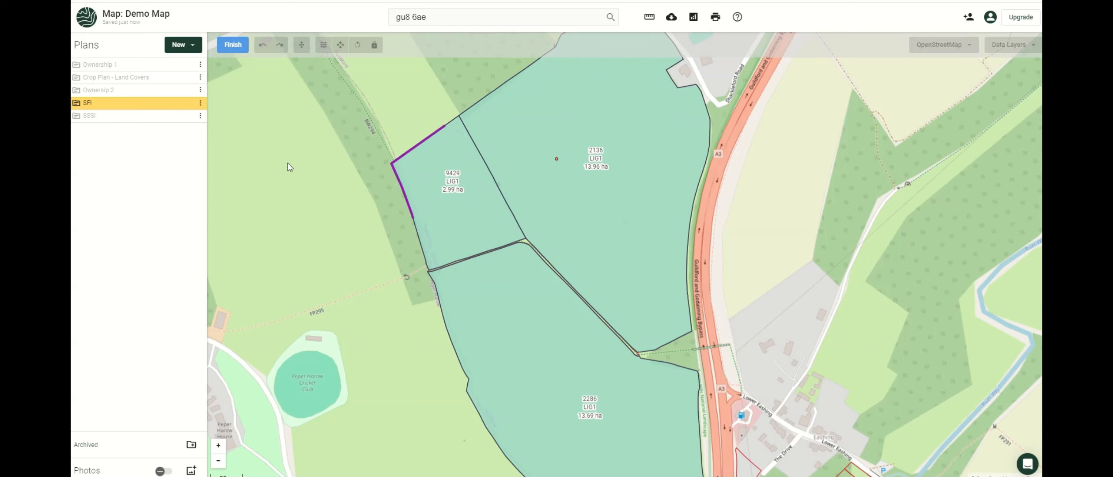
{"action": "left_click", "coordinate": [427, 161]}
{"action": "left_click", "coordinate": [233, 45]}
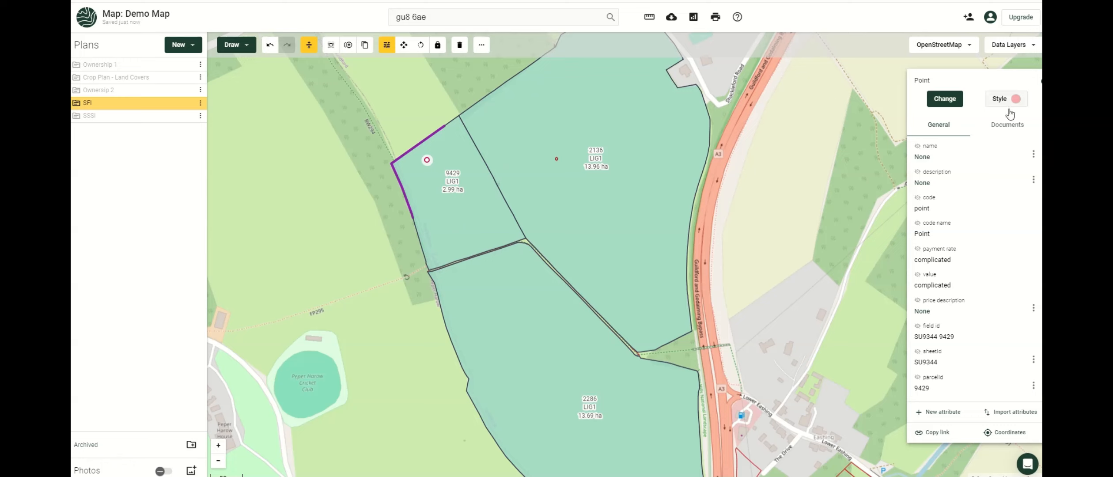
{"action": "left_click", "coordinate": [958, 101]}
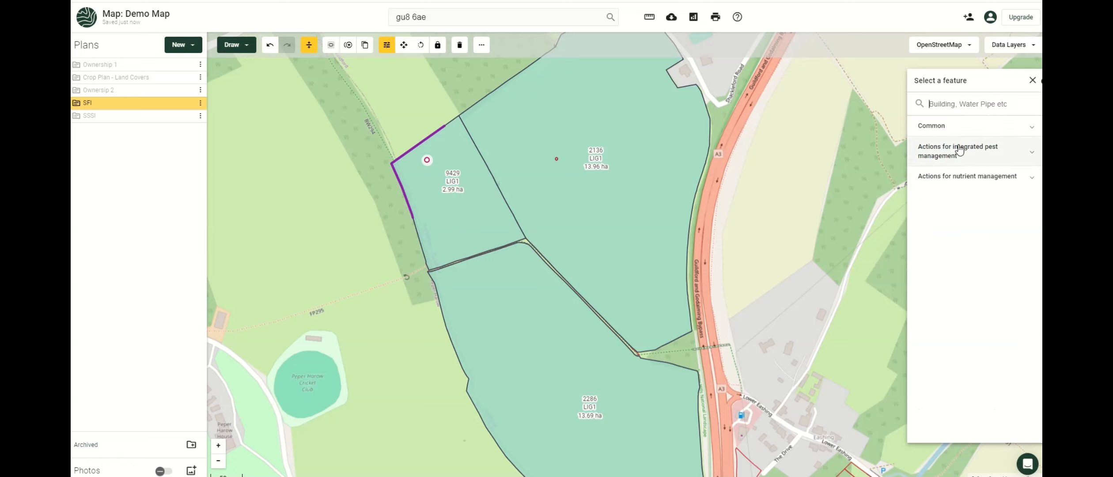
{"action": "left_click", "coordinate": [963, 164]}
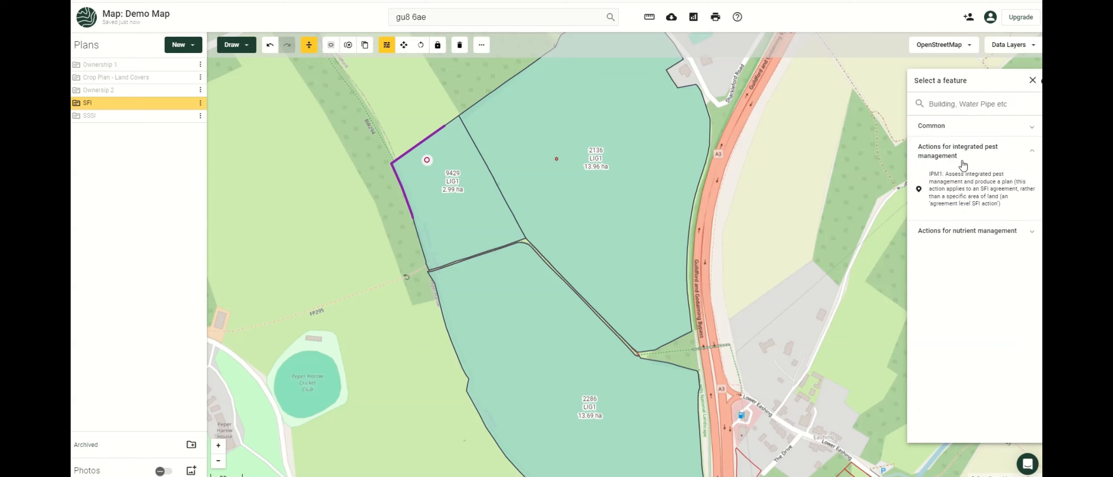
{"action": "left_click", "coordinate": [957, 191]}
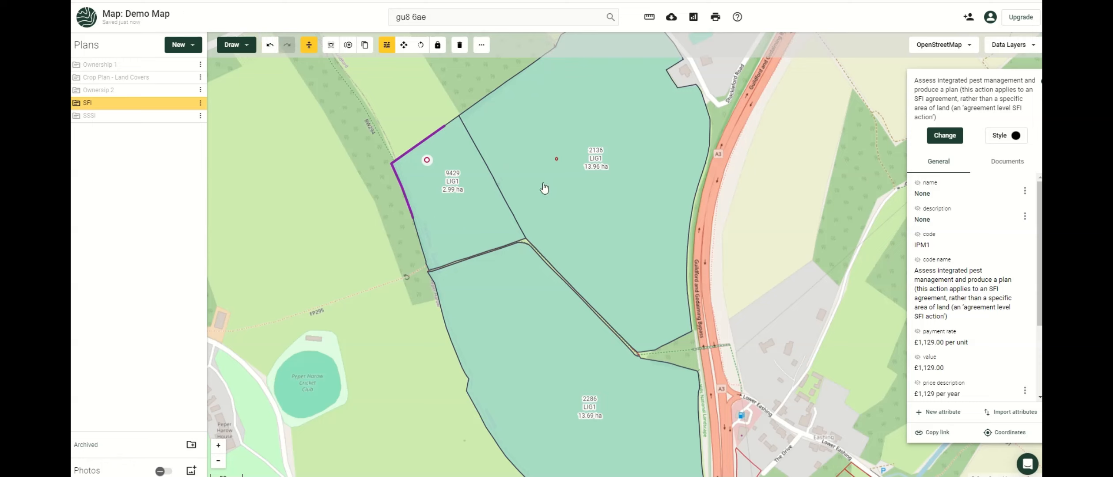
Undo the recent edits to remove the IPM1 point from field 9429.
{"action": "left_click", "coordinate": [398, 123]}
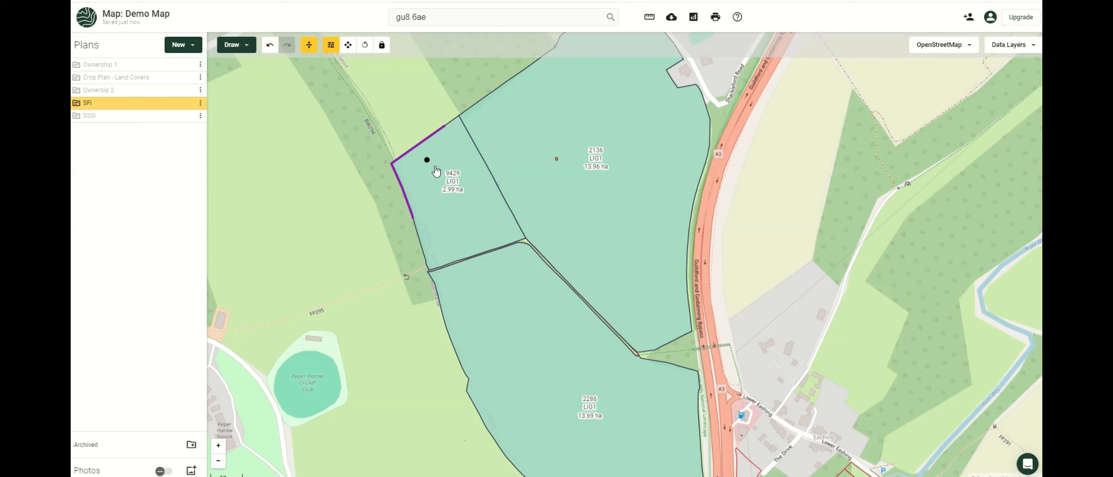
{"action": "left_click", "coordinate": [446, 154]}
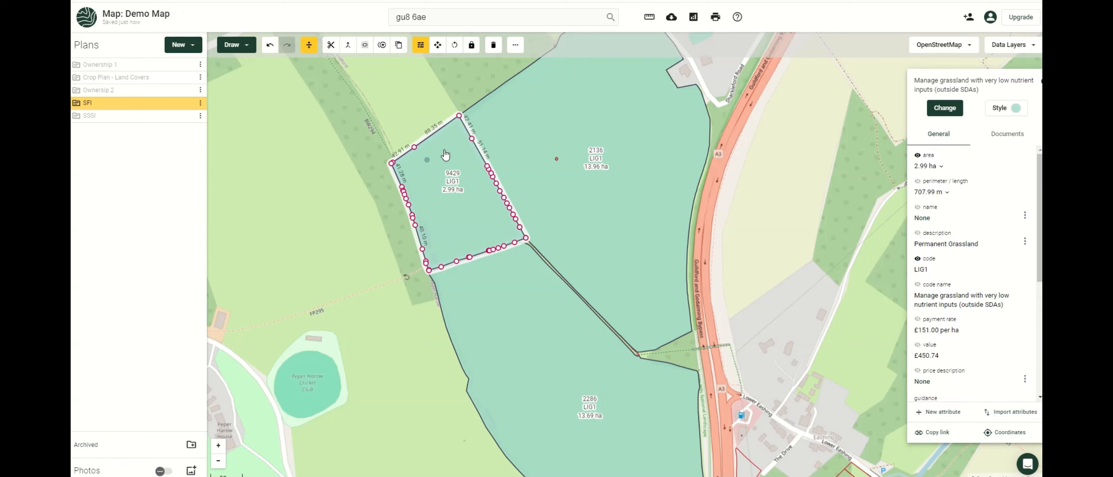
{"action": "left_click", "coordinate": [272, 53]}
{"action": "left_click", "coordinate": [271, 52]}
{"action": "left_click", "coordinate": [272, 50]}
{"action": "left_click", "coordinate": [272, 50]}
Redo two undone edits so field 9429 keeps its hedgerow line, then reselect it.
{"action": "left_click", "coordinate": [356, 130]}
{"action": "left_click", "coordinate": [429, 165]}
{"action": "left_click", "coordinate": [288, 51]}
{"action": "left_click", "coordinate": [287, 51]}
{"action": "left_click", "coordinate": [347, 105]}
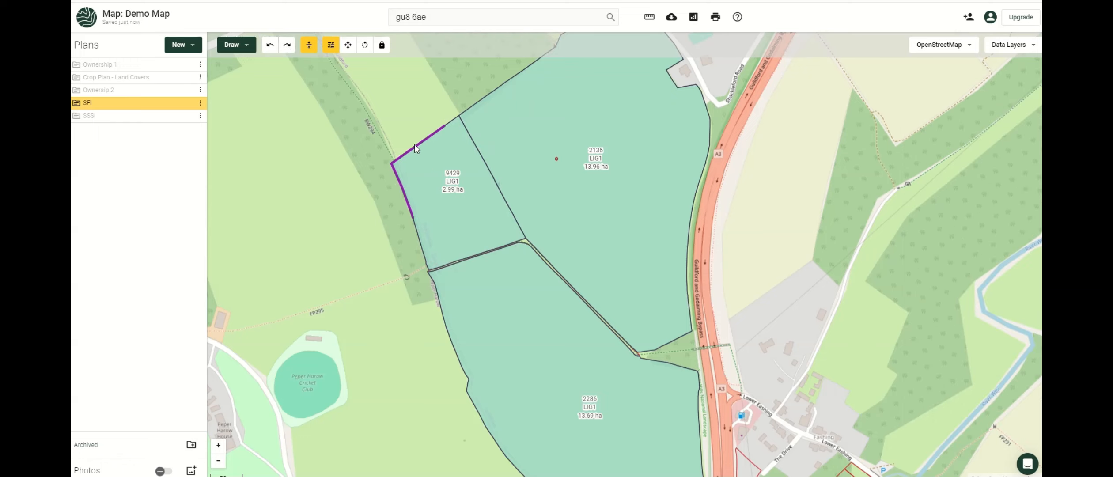
{"action": "left_click", "coordinate": [402, 169]}
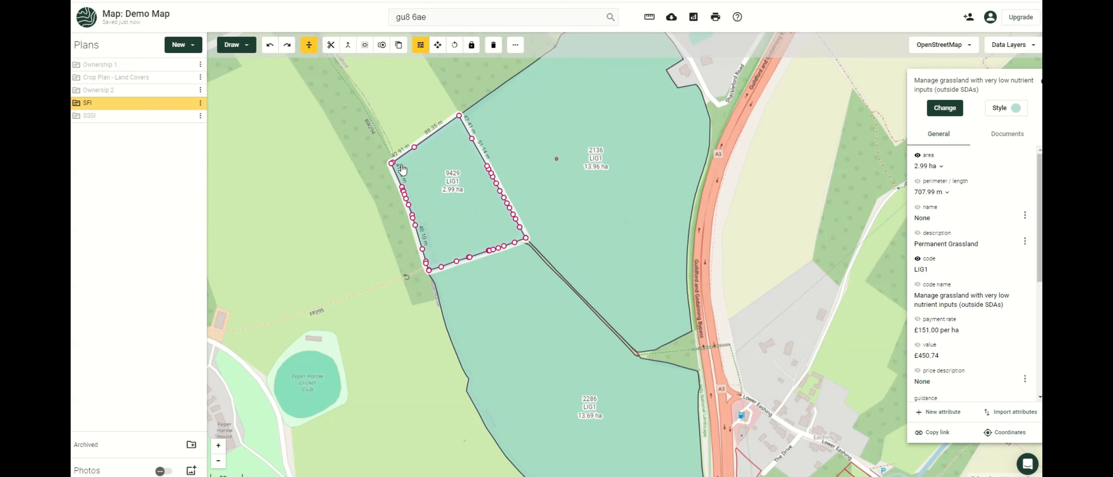
{"action": "left_click", "coordinate": [311, 48]}
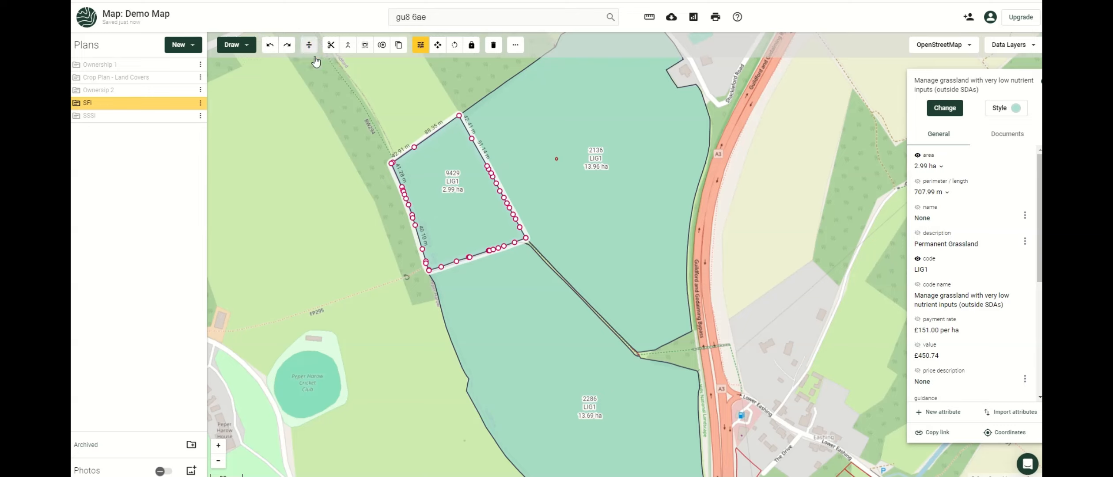
{"action": "left_click", "coordinate": [310, 50]}
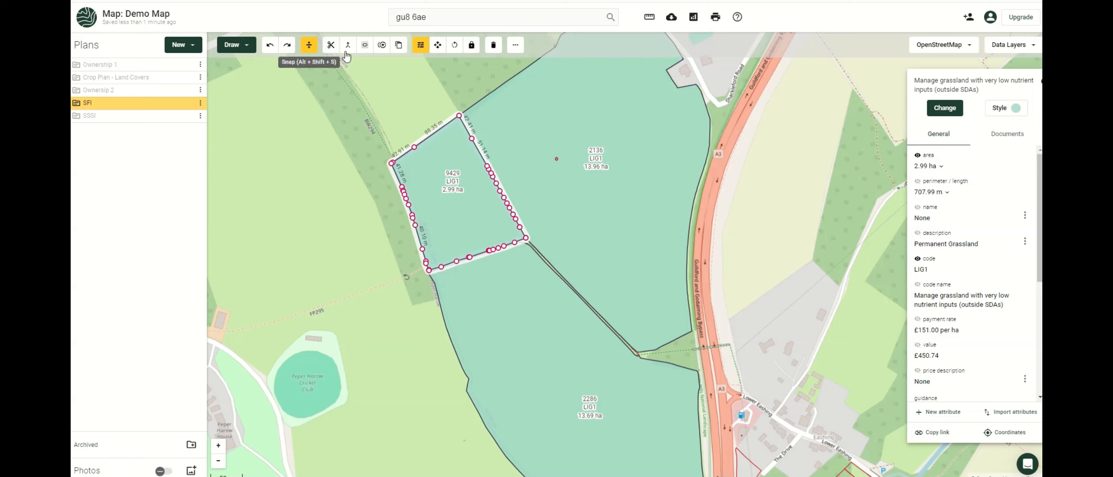
{"action": "left_click", "coordinate": [331, 46]}
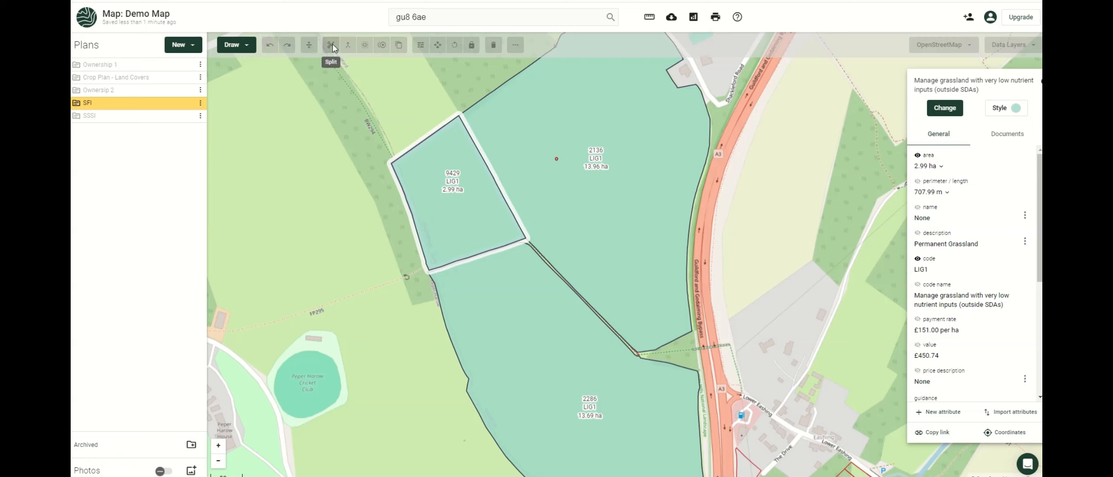
{"action": "left_click", "coordinate": [378, 210]}
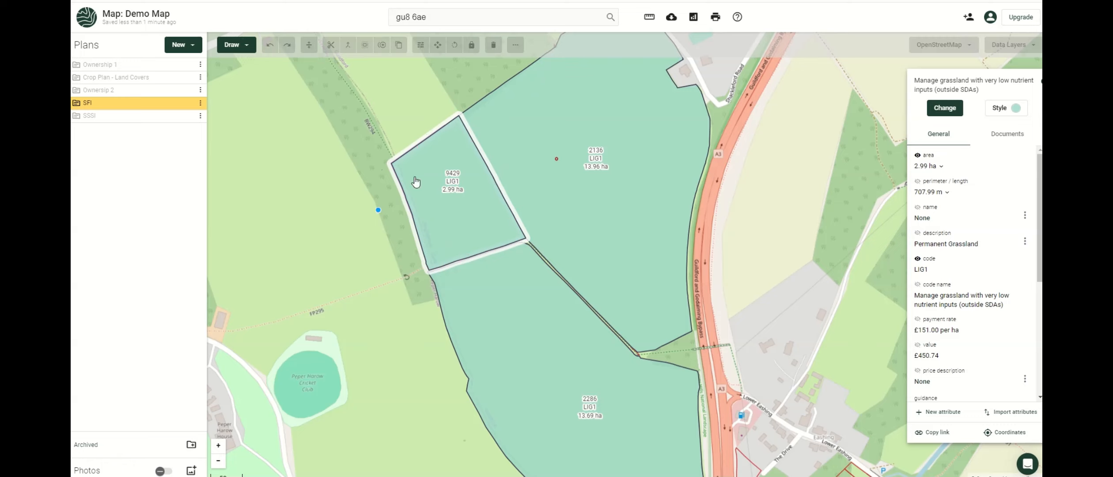
{"action": "left_click", "coordinate": [493, 131]}
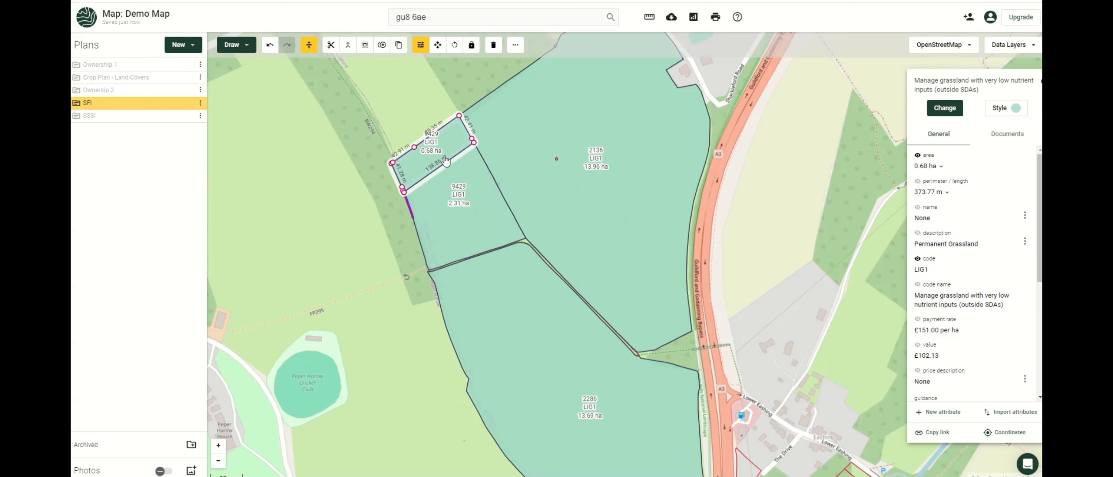
{"action": "left_click", "coordinate": [479, 200]}
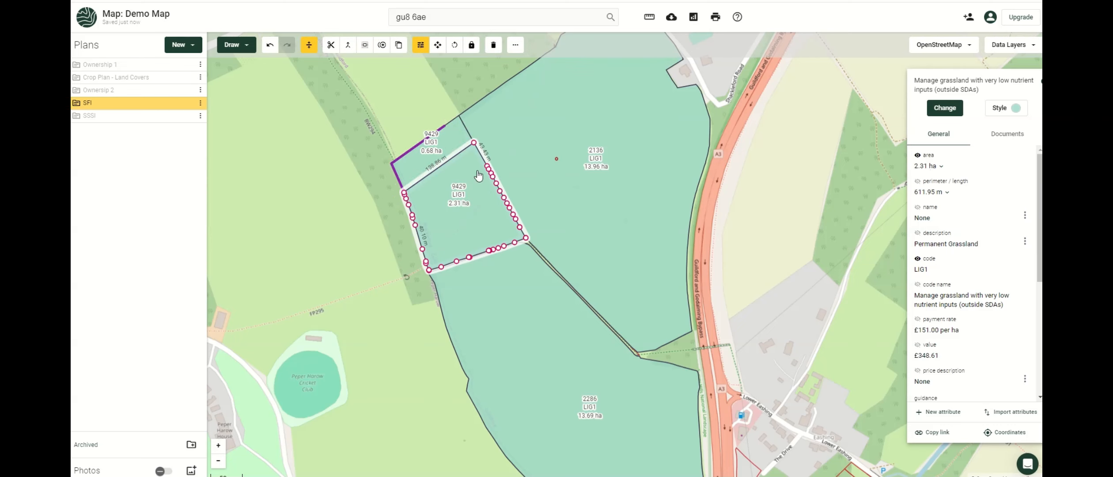
{"action": "left_click", "coordinate": [348, 46]}
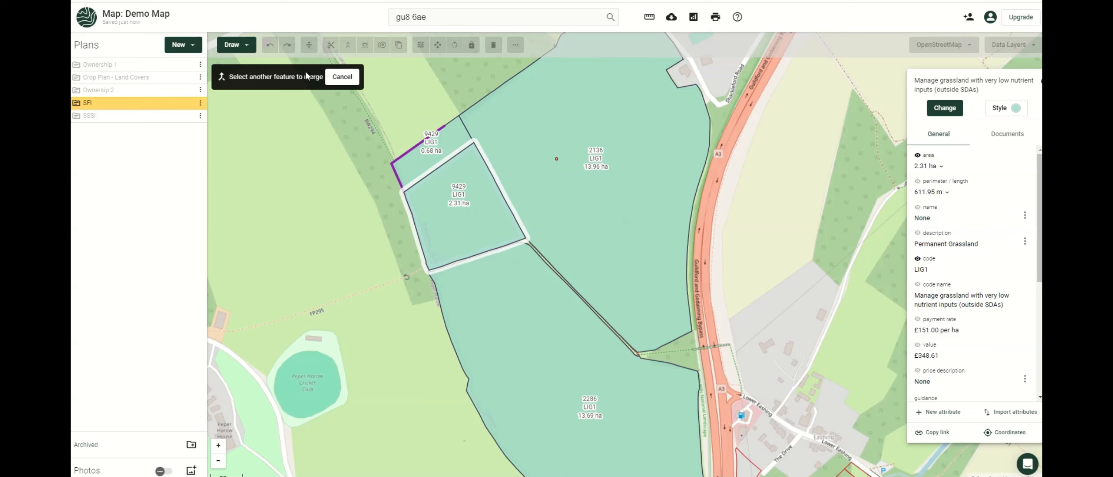
{"action": "left_click", "coordinate": [419, 171]}
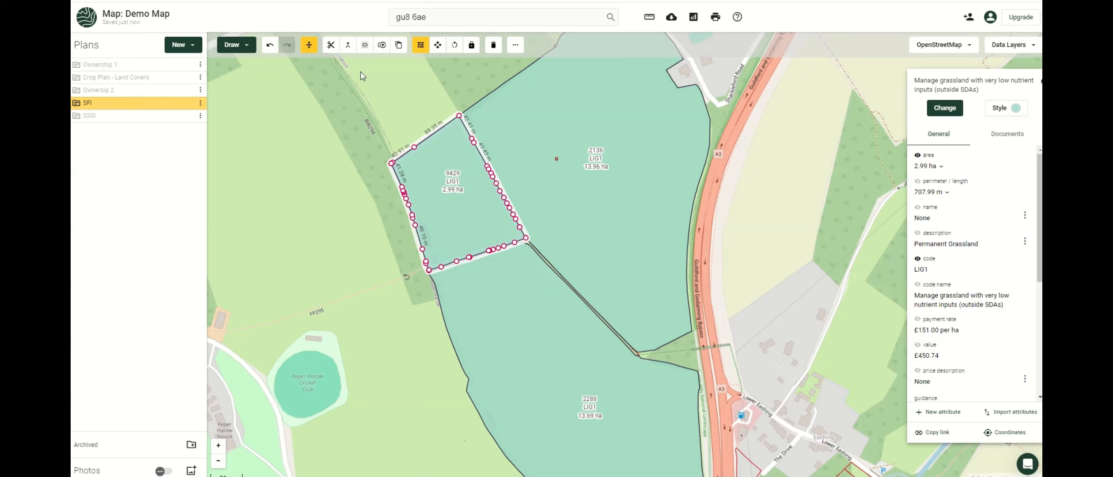
Subtract a 12 m inner buffer from field 9429, leaving the field at 2.19 ha.
{"action": "left_click", "coordinate": [365, 46]}
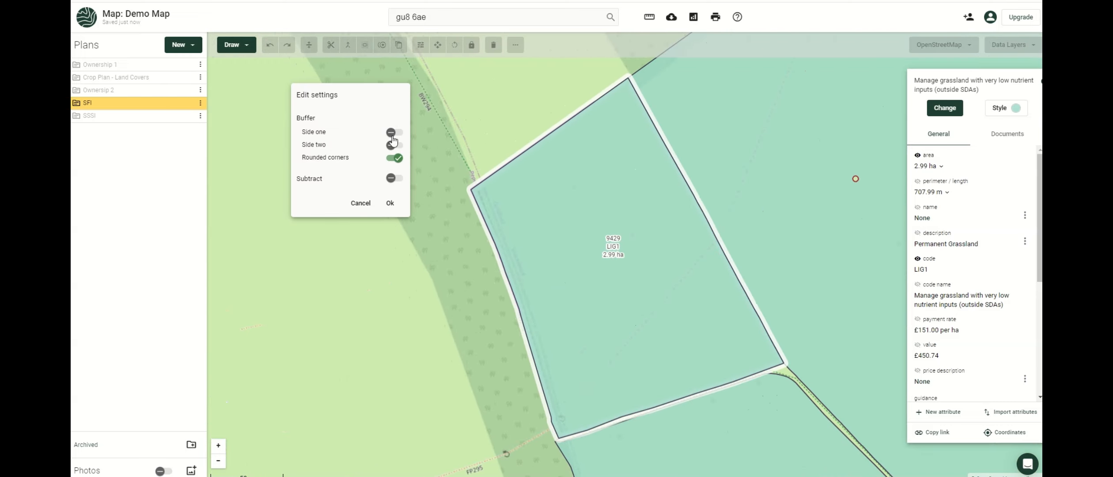
{"action": "left_click", "coordinate": [404, 134]}
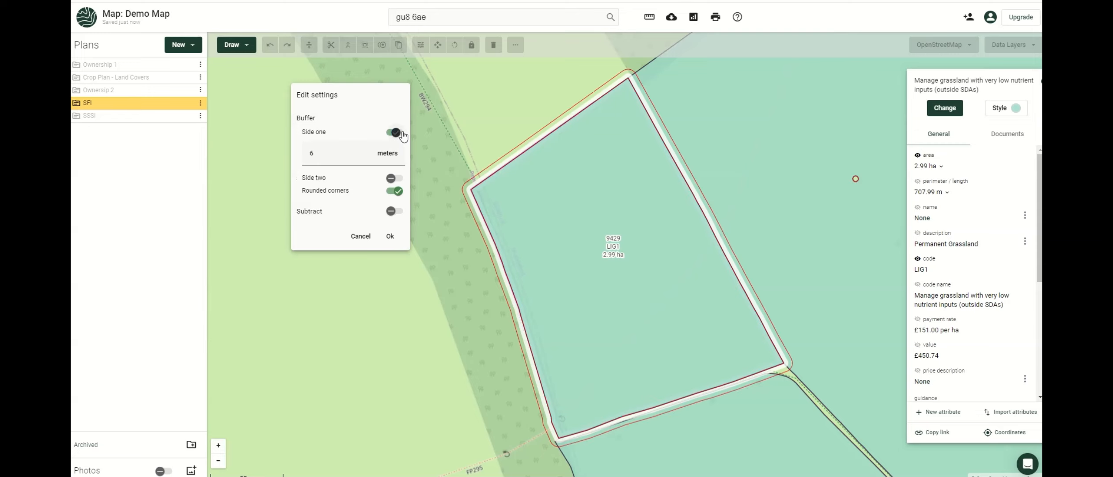
{"action": "left_click", "coordinate": [398, 133]}
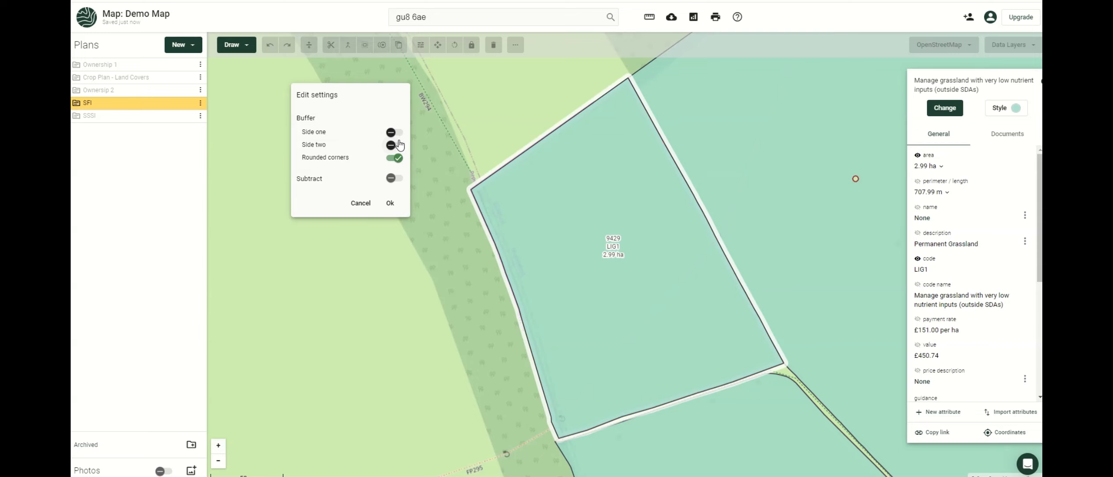
{"action": "left_click", "coordinate": [399, 147]}
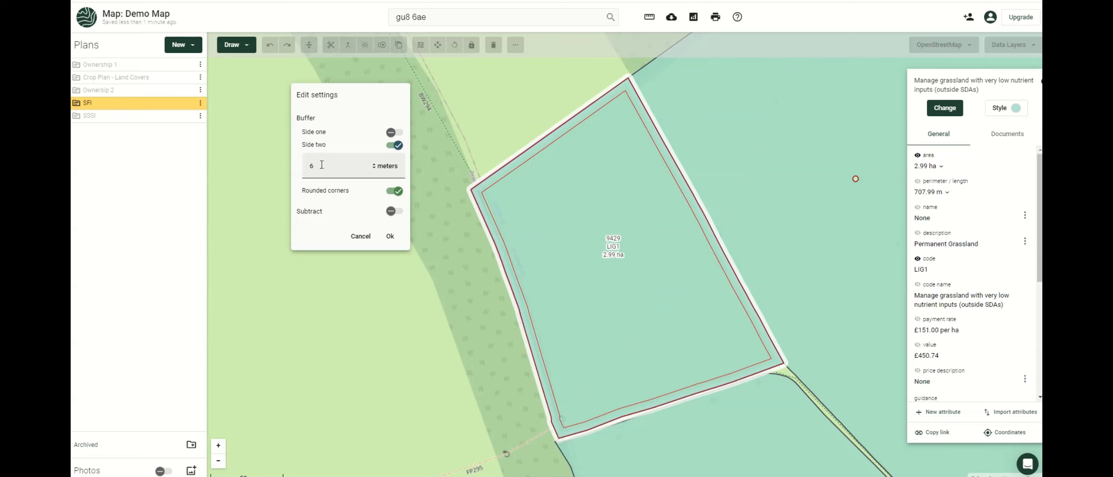
{"action": "left_click_drag", "start_coordinate": [322, 164], "coordinate": [305, 171]}
{"action": "type", "text": "12"}
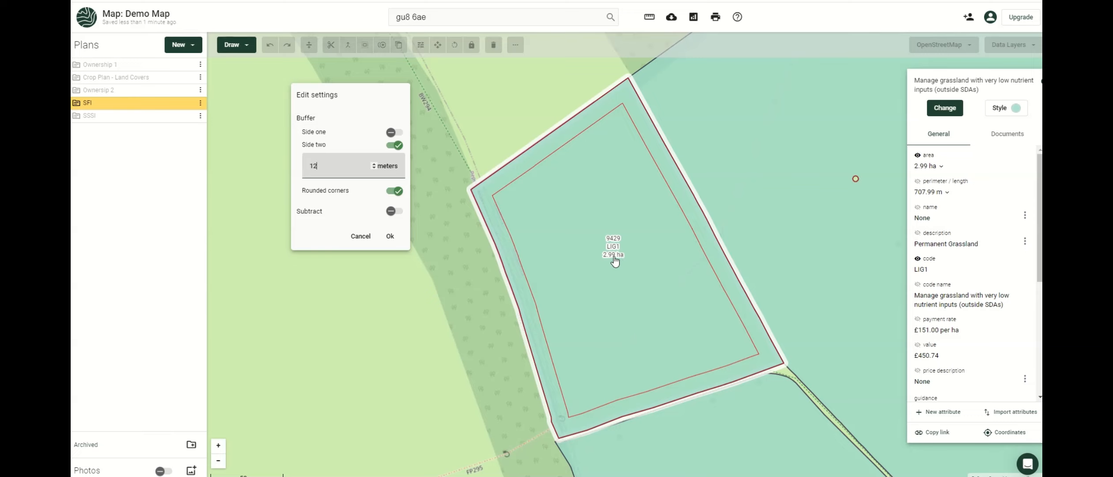
{"action": "left_click", "coordinate": [395, 211]}
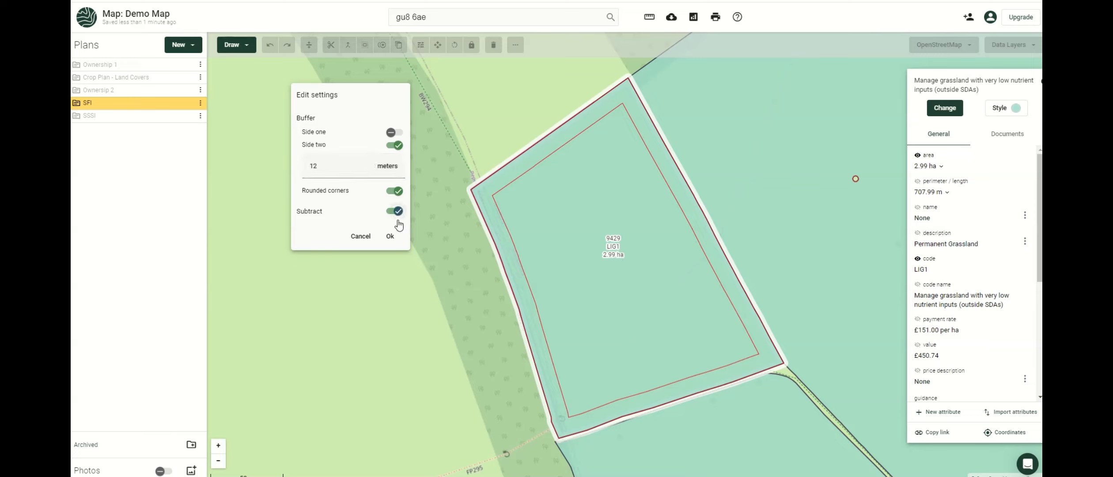
{"action": "left_click", "coordinate": [397, 236]}
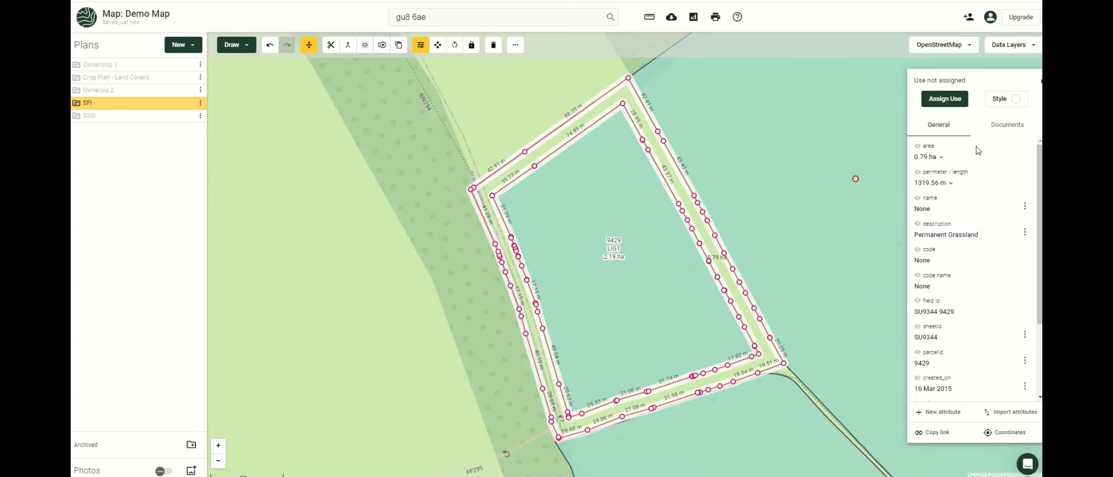
Dismiss the buffer strip's use list, then select field 2136 and duplicate it.
{"action": "left_click", "coordinate": [962, 100]}
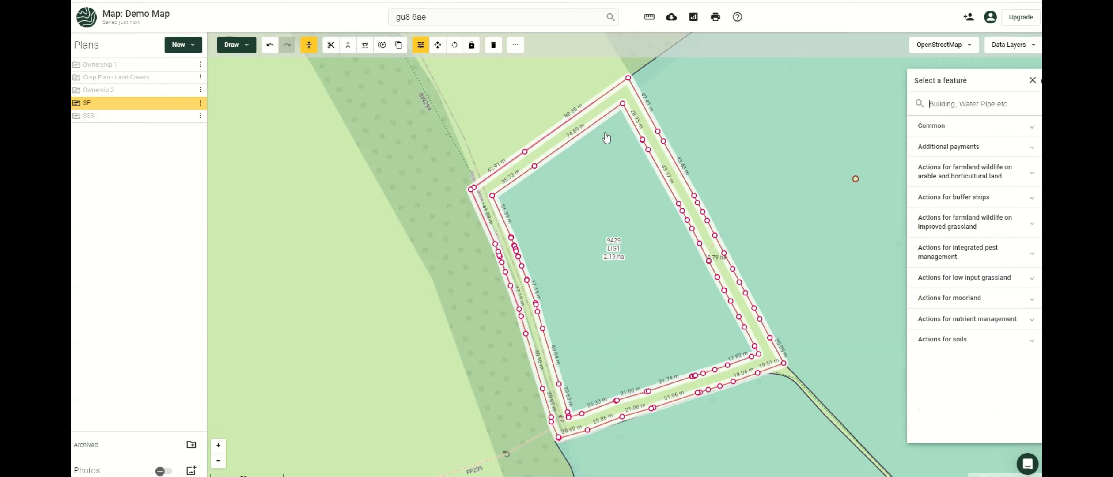
{"action": "left_click", "coordinate": [486, 110]}
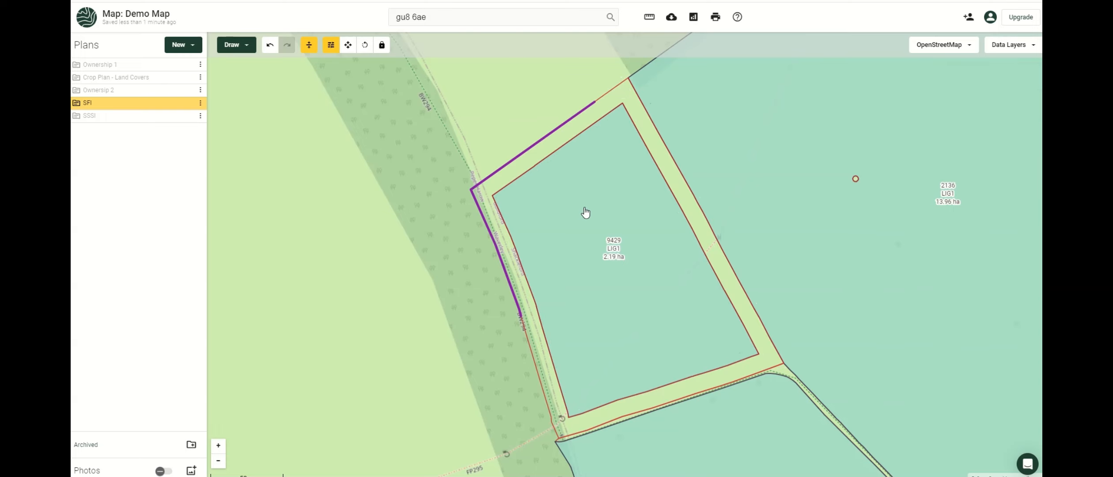
{"action": "left_click_drag", "start_coordinate": [579, 216], "coordinate": [431, 262]}
{"action": "left_click", "coordinate": [582, 158]}
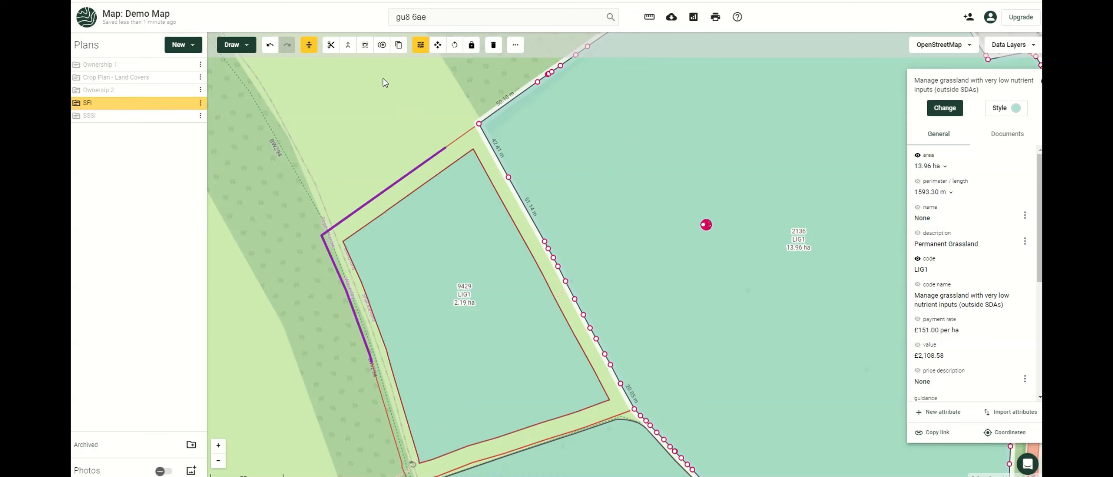
{"action": "left_click", "coordinate": [382, 50]}
{"action": "left_click_drag", "start_coordinate": [413, 98], "coordinate": [318, 156]}
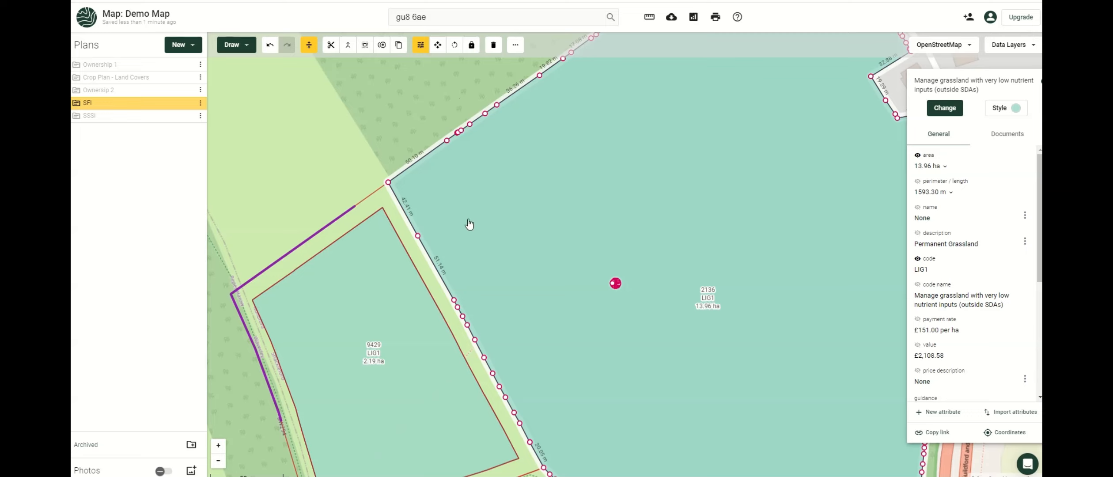
Skip copying to a plan and move the field 2136 copy down and to the left.
{"action": "left_click", "coordinate": [398, 46]}
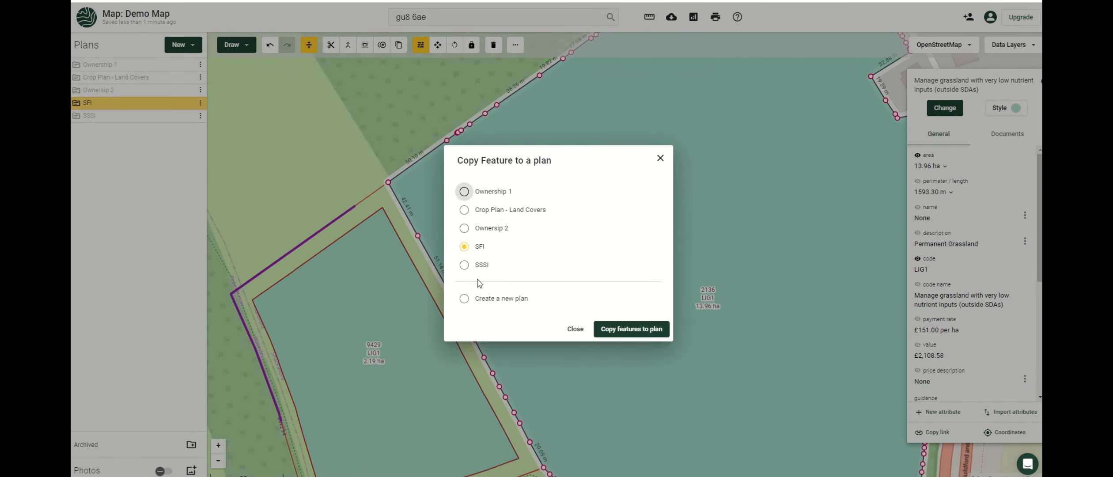
{"action": "left_click", "coordinate": [464, 299]}
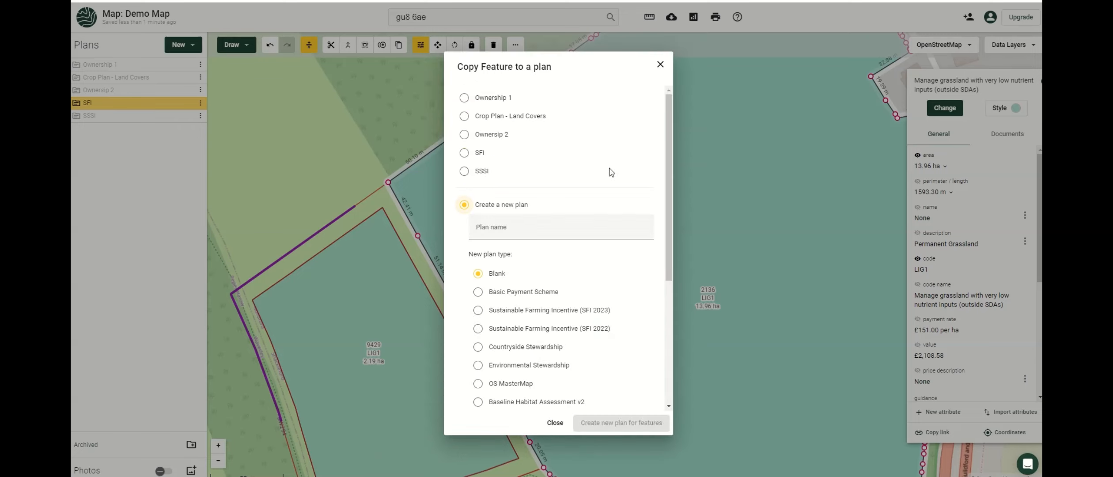
{"action": "left_click", "coordinate": [660, 64]}
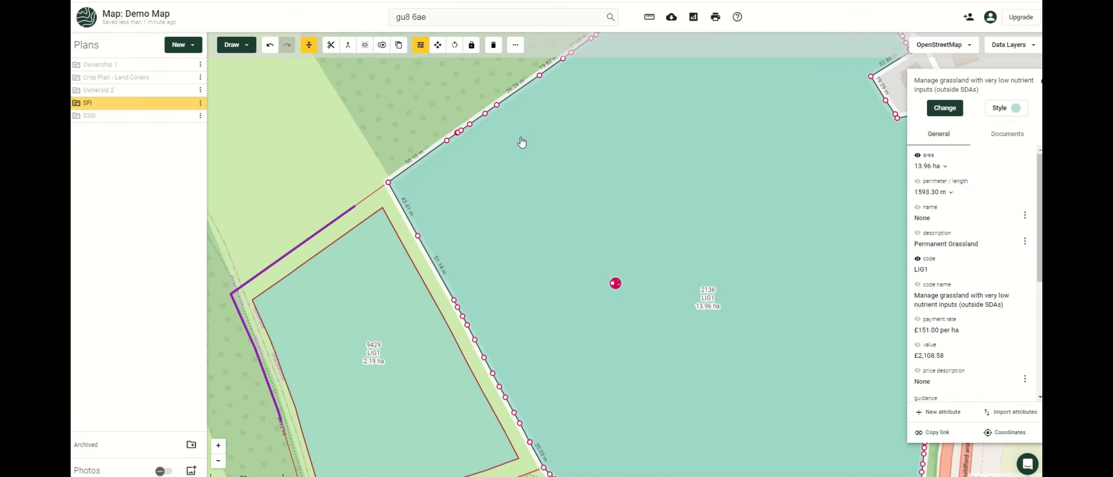
{"action": "left_click", "coordinate": [521, 142]}
{"action": "left_click", "coordinate": [457, 216]}
{"action": "left_click", "coordinate": [444, 49]}
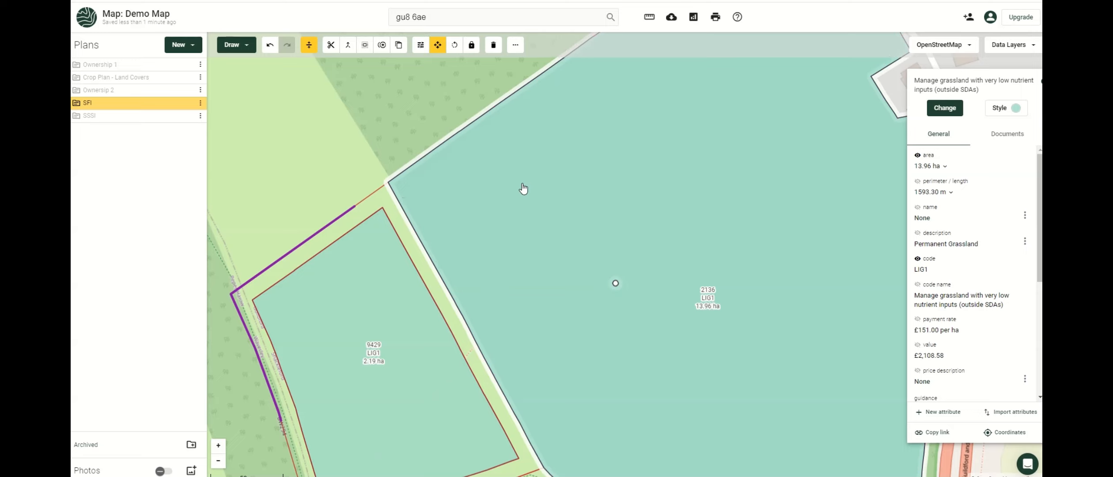
{"action": "left_click_drag", "start_coordinate": [524, 236], "coordinate": [580, 318]}
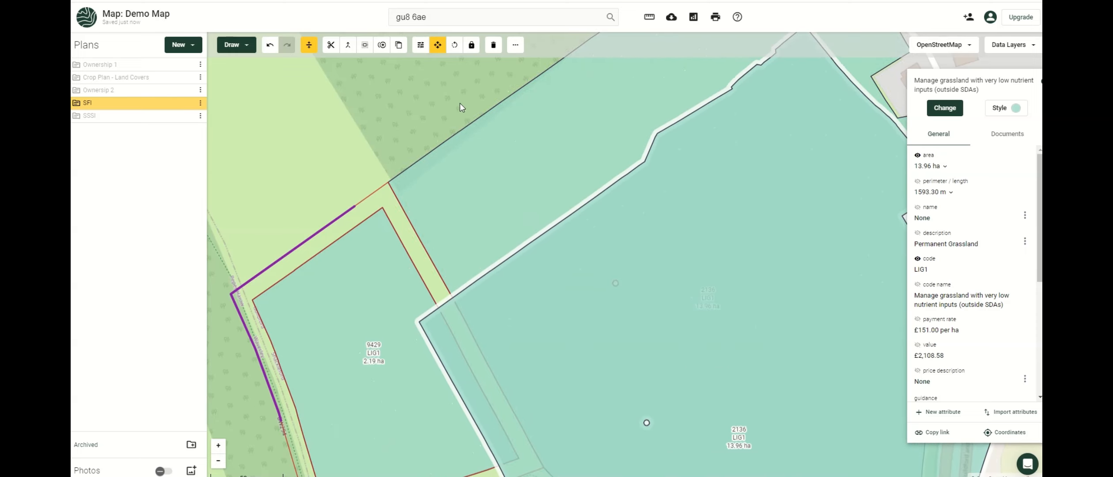
Rotate the field 2136 copy, then delete it, leaving the original field selected.
{"action": "left_click", "coordinate": [458, 46]}
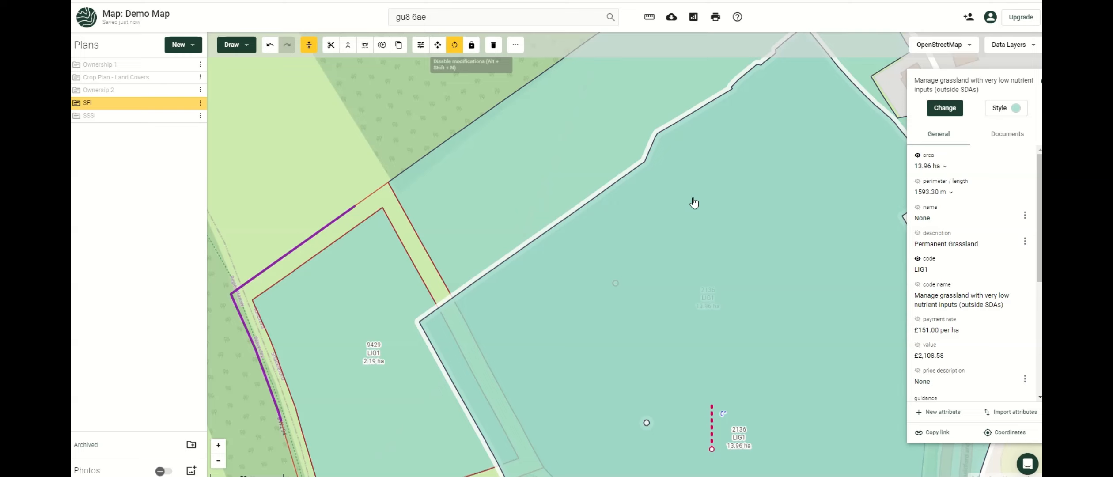
{"action": "left_click_drag", "start_coordinate": [728, 251], "coordinate": [680, 420]}
{"action": "scroll", "coordinate": [683, 416], "scroll_direction": "down", "scroll_amount": 3}
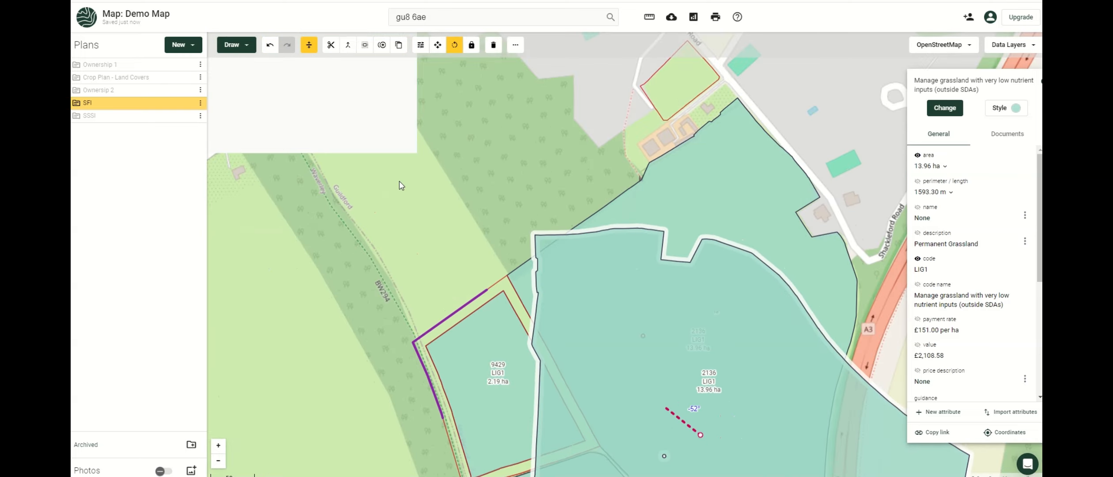
{"action": "left_click_drag", "start_coordinate": [400, 184], "coordinate": [372, 70]}
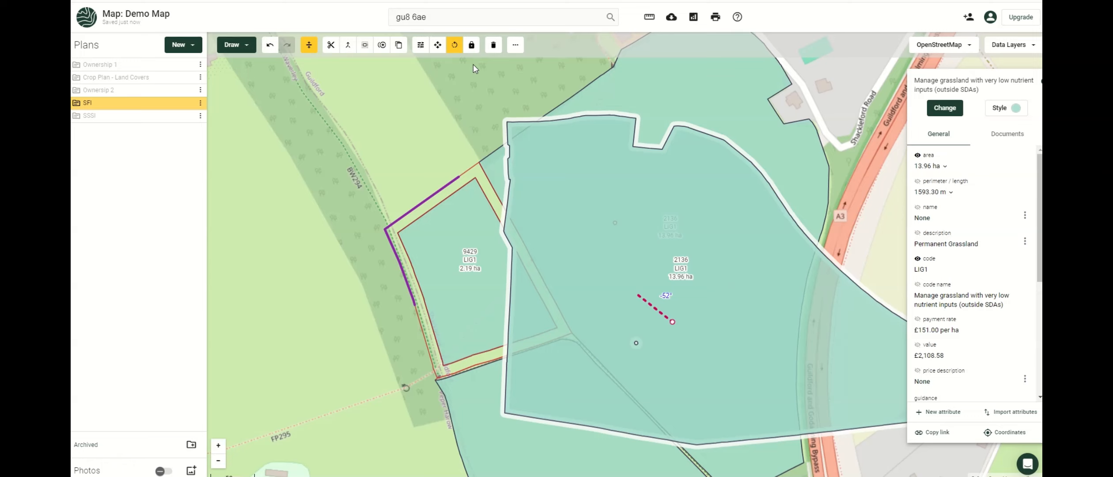
{"action": "left_click", "coordinate": [421, 44]}
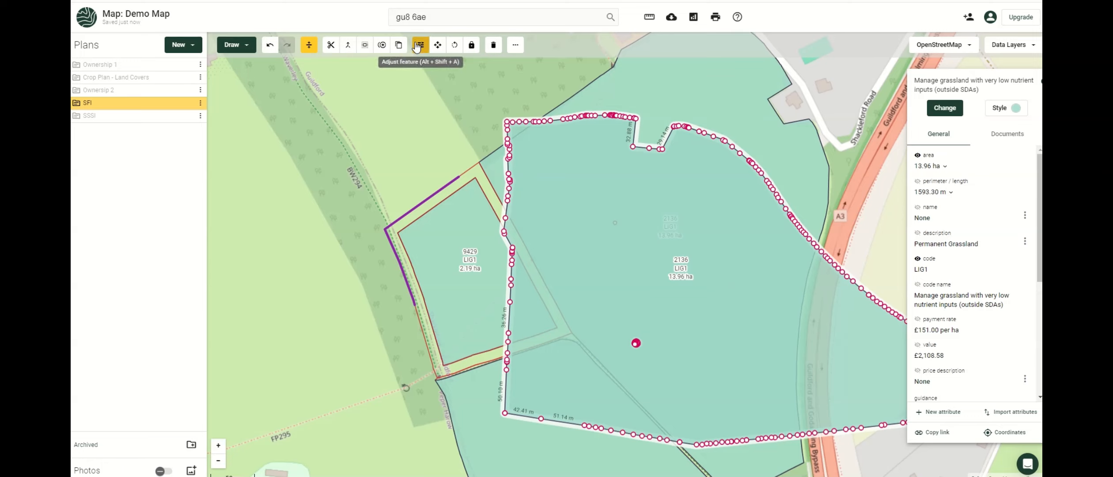
{"action": "left_click", "coordinate": [493, 46]}
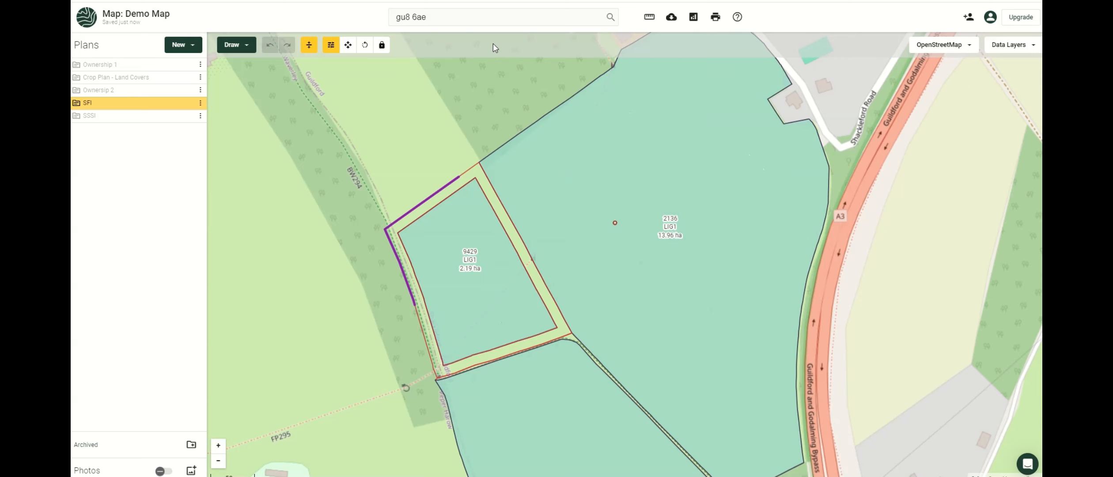
{"action": "left_click", "coordinate": [543, 176]}
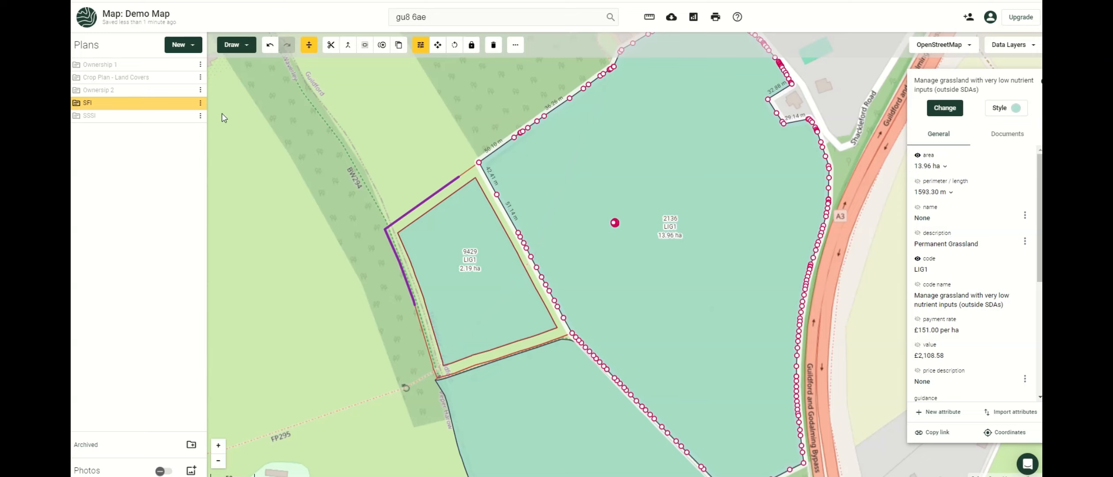
Show the More editing options while the three SFI fields are in view.
{"action": "mouse_move", "coordinate": [187, 107]}
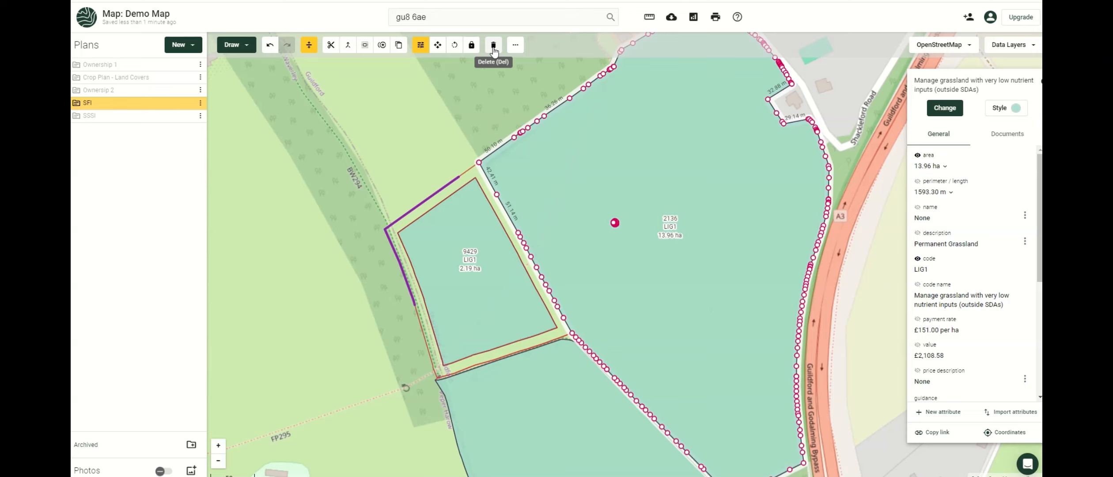
{"action": "left_click", "coordinate": [515, 46]}
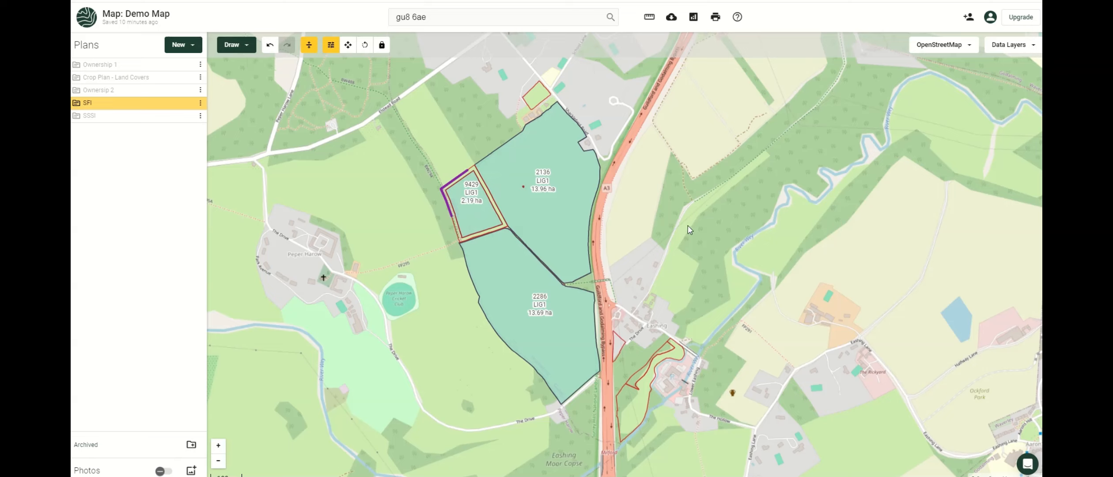
Create a new print frame over the SFI fields from Print this map.
{"action": "left_click", "coordinate": [718, 21]}
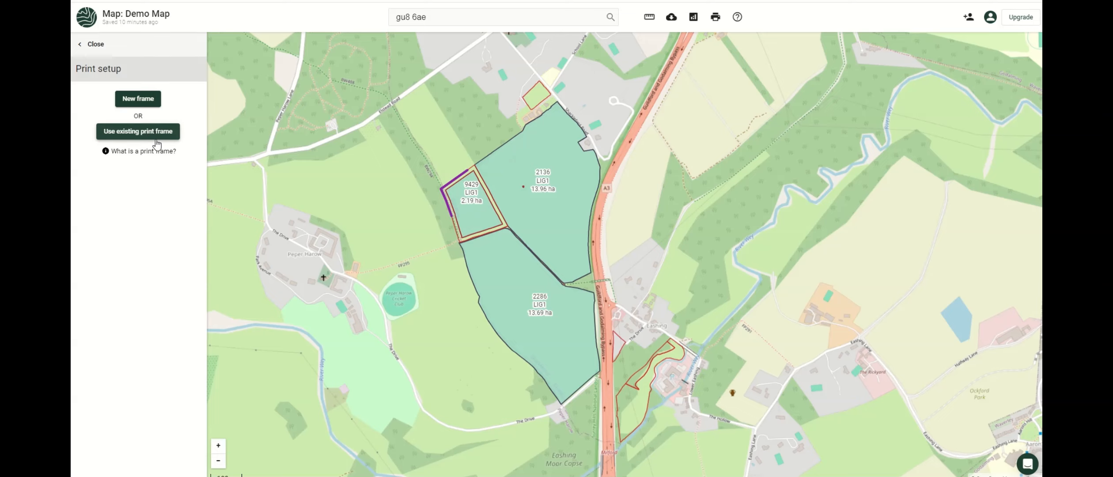
{"action": "left_click", "coordinate": [153, 108]}
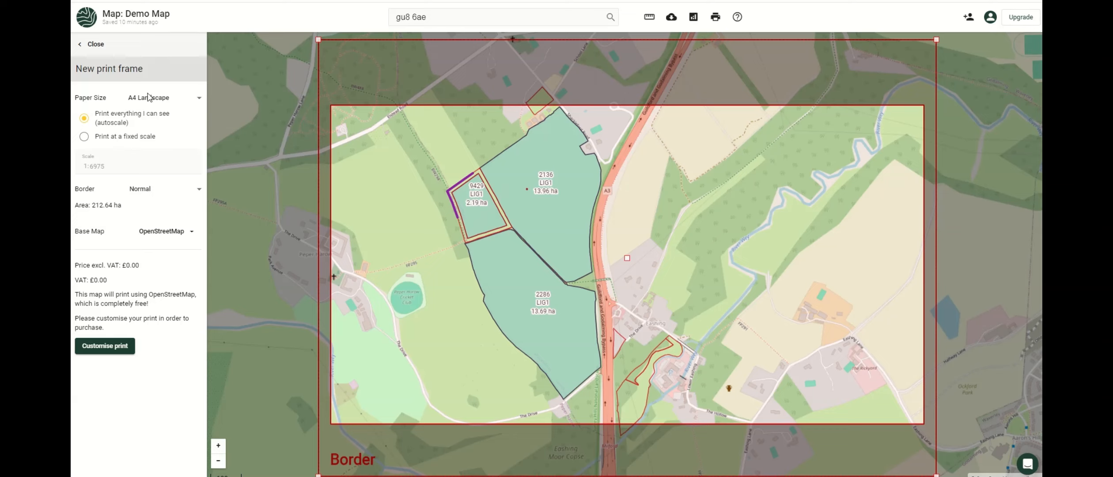
Switch the print frame to A4 Portrait and fit it around the fields at about 1:5532.
{"action": "left_click", "coordinate": [197, 102]}
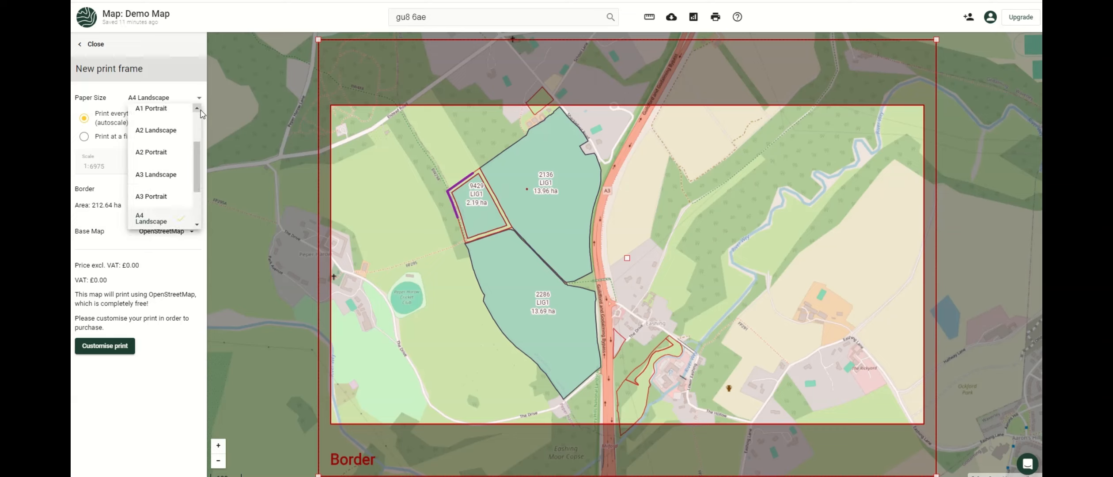
{"action": "scroll", "coordinate": [199, 163], "scroll_direction": "down", "scroll_amount": 3}
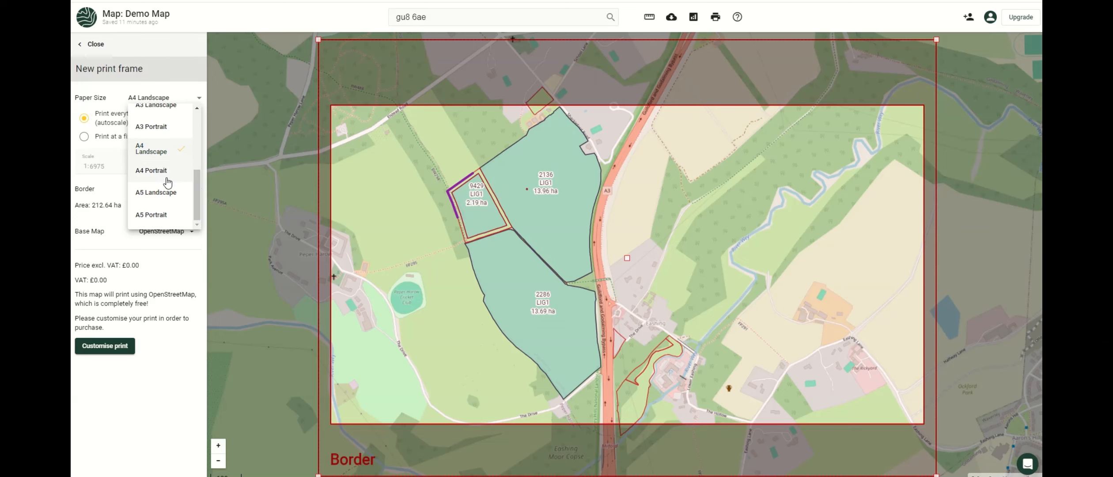
{"action": "left_click", "coordinate": [152, 170]}
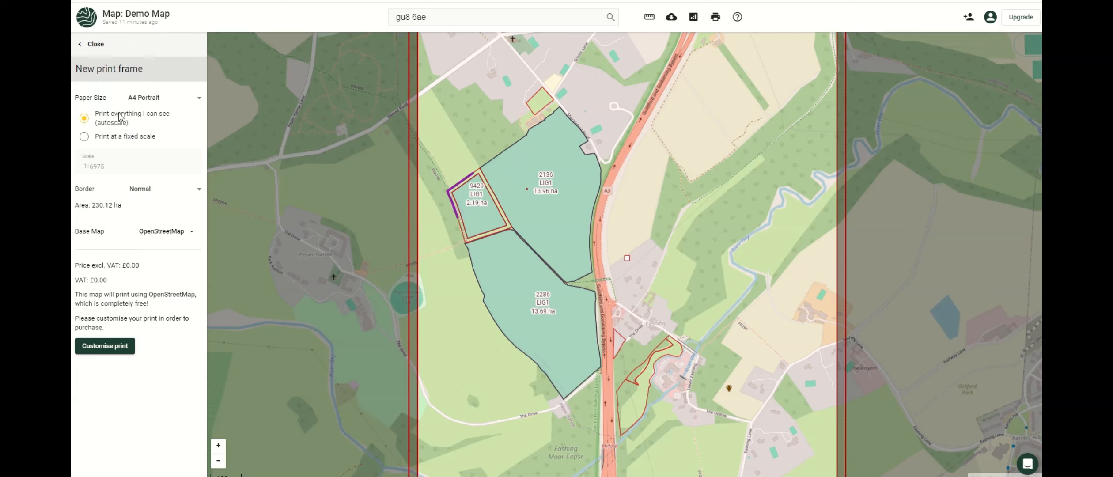
{"action": "scroll", "coordinate": [366, 199], "scroll_direction": "down", "scroll_amount": 3}
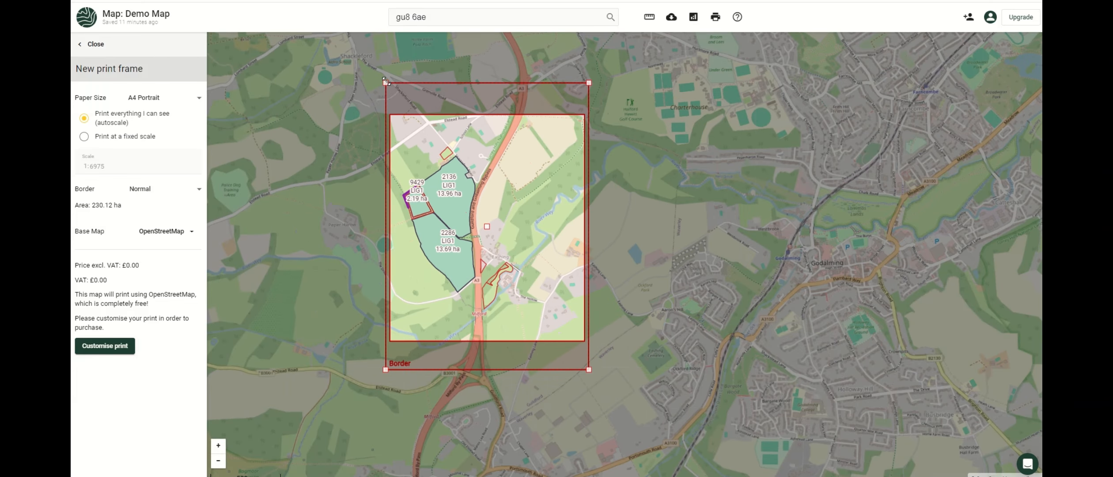
{"action": "left_click_drag", "start_coordinate": [390, 81], "coordinate": [391, 111]}
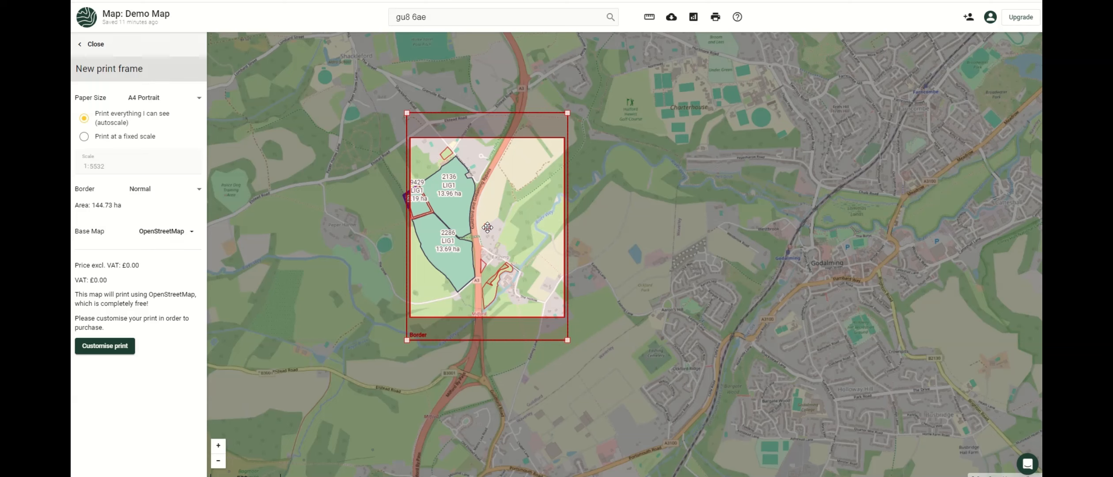
{"action": "left_click_drag", "start_coordinate": [487, 227], "coordinate": [471, 227]}
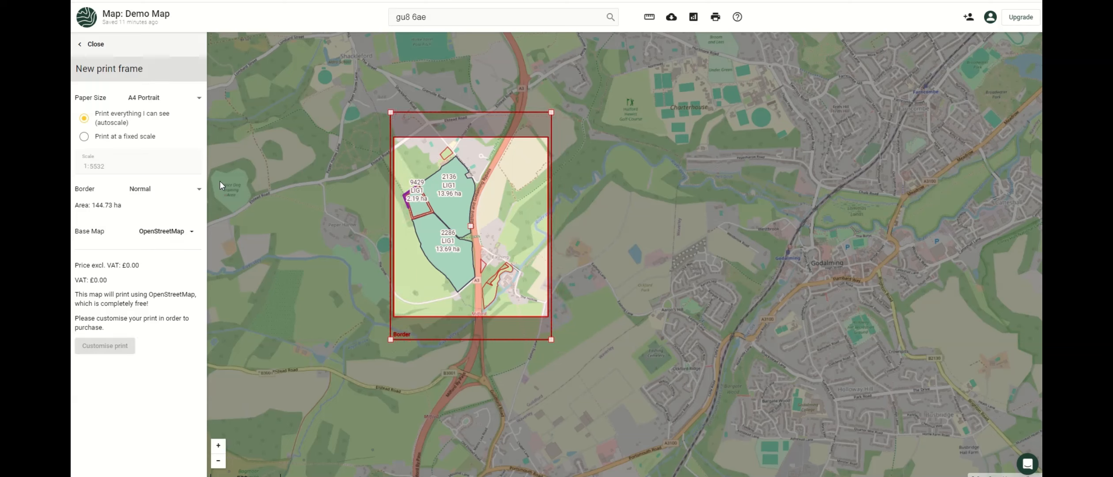
Switch the print to a fixed scale of 1:6000.
{"action": "left_click", "coordinate": [84, 136]}
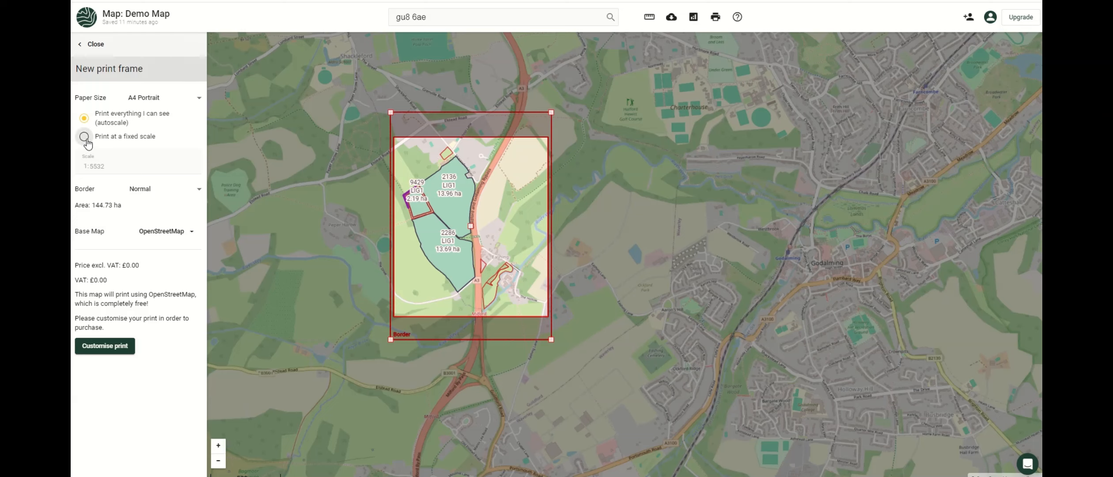
{"action": "double_click", "coordinate": [92, 167]}
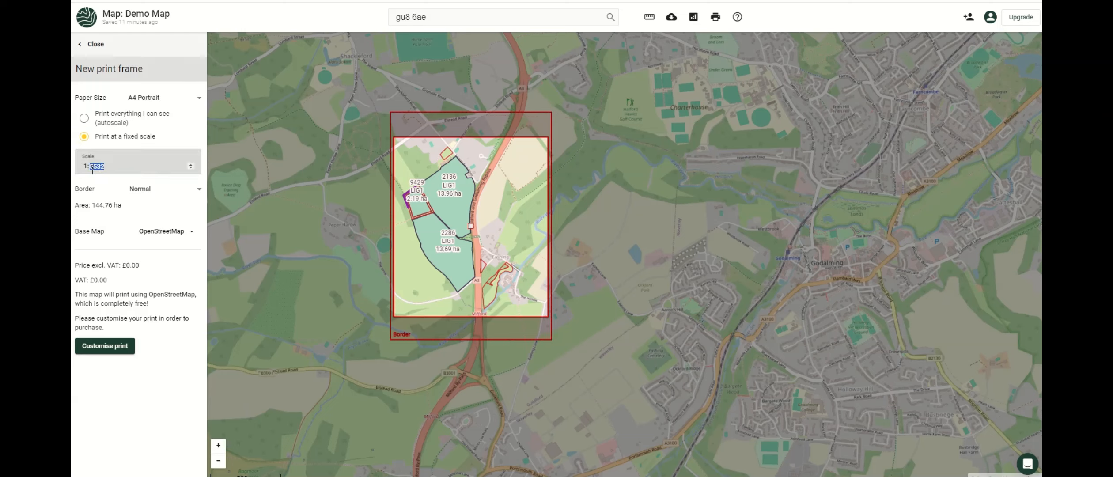
{"action": "type", "text": "6000"}
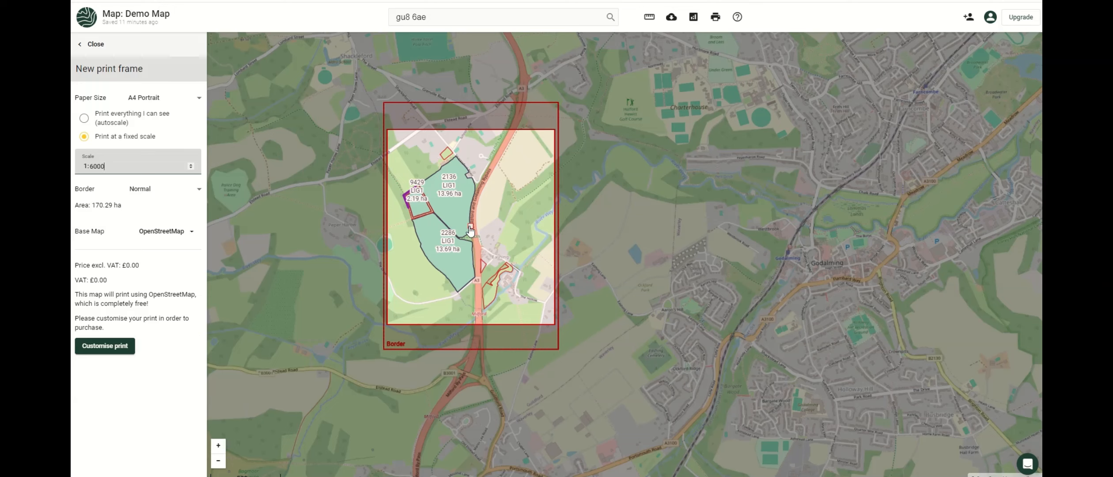
Shift the print frame slightly left over the fields, keeping the Normal border width.
{"action": "left_click_drag", "start_coordinate": [470, 230], "coordinate": [460, 229]}
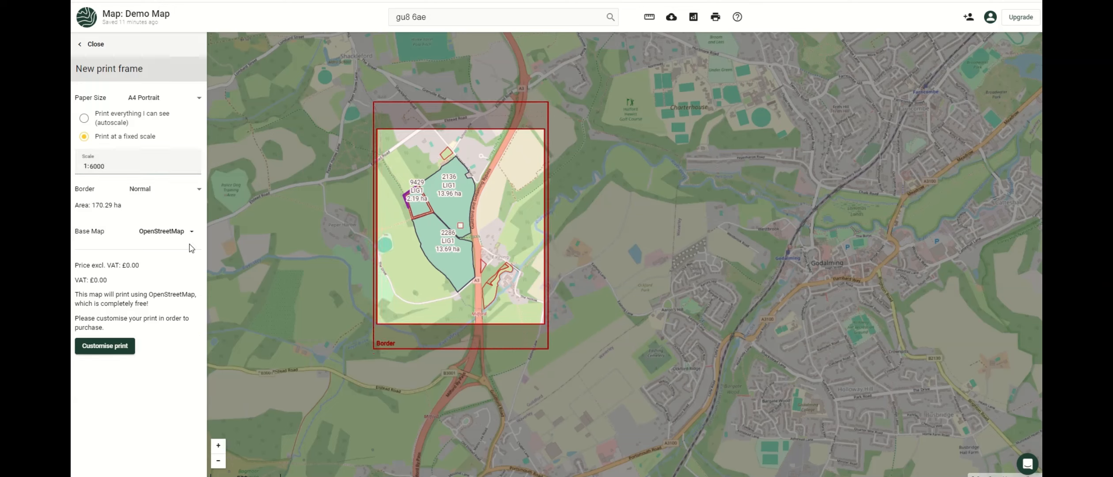
{"action": "left_click", "coordinate": [136, 190]}
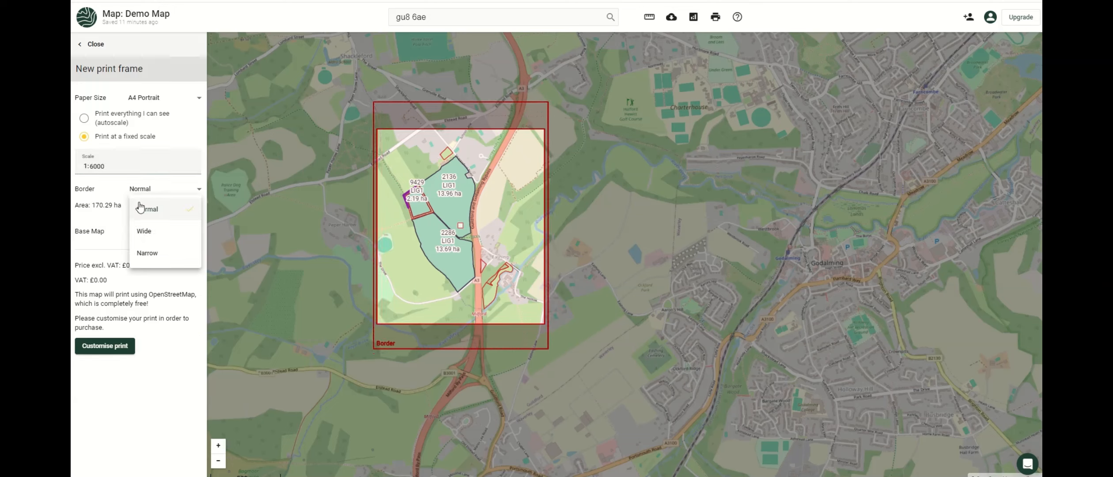
{"action": "left_click", "coordinate": [226, 153]}
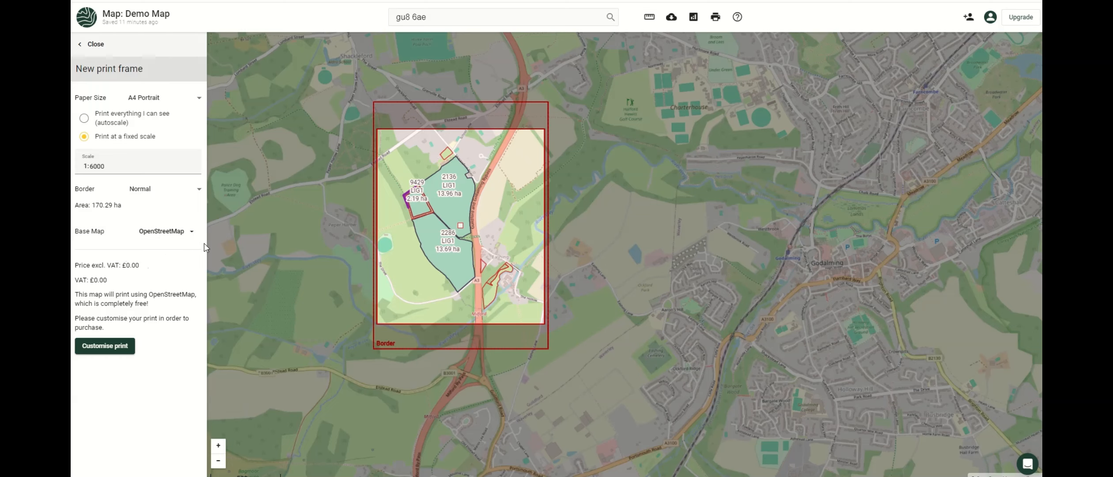
{"action": "left_click", "coordinate": [191, 232]}
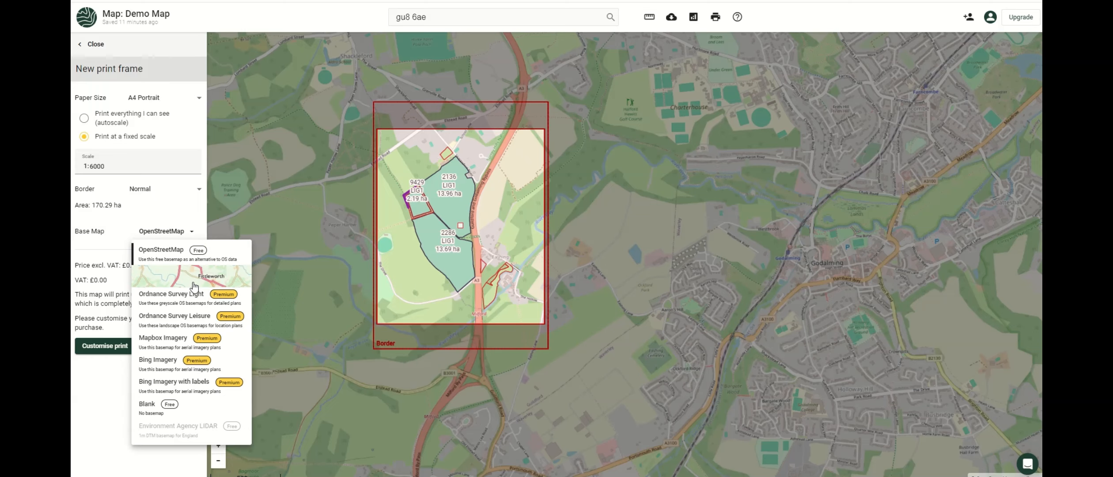
{"action": "left_click", "coordinate": [194, 286]}
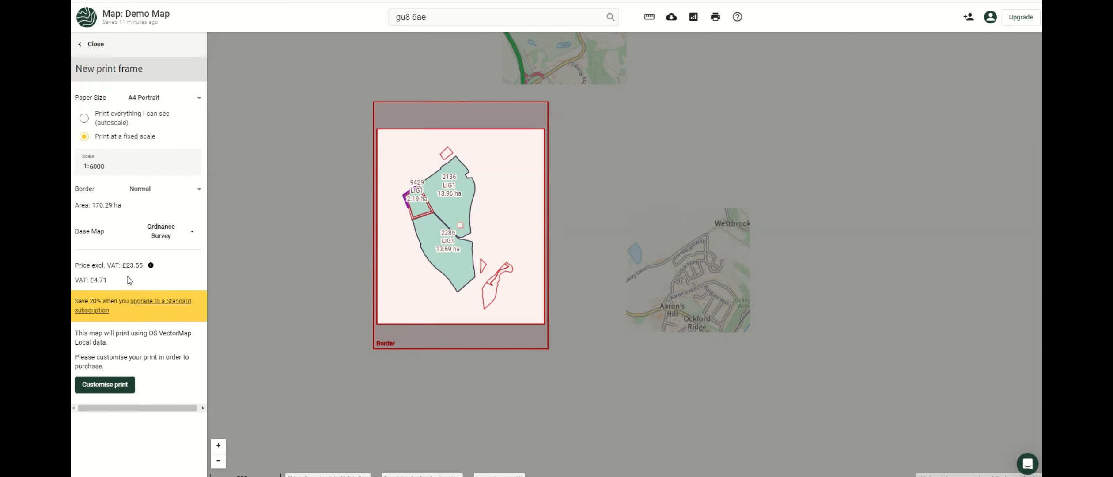
{"action": "left_click", "coordinate": [176, 238]}
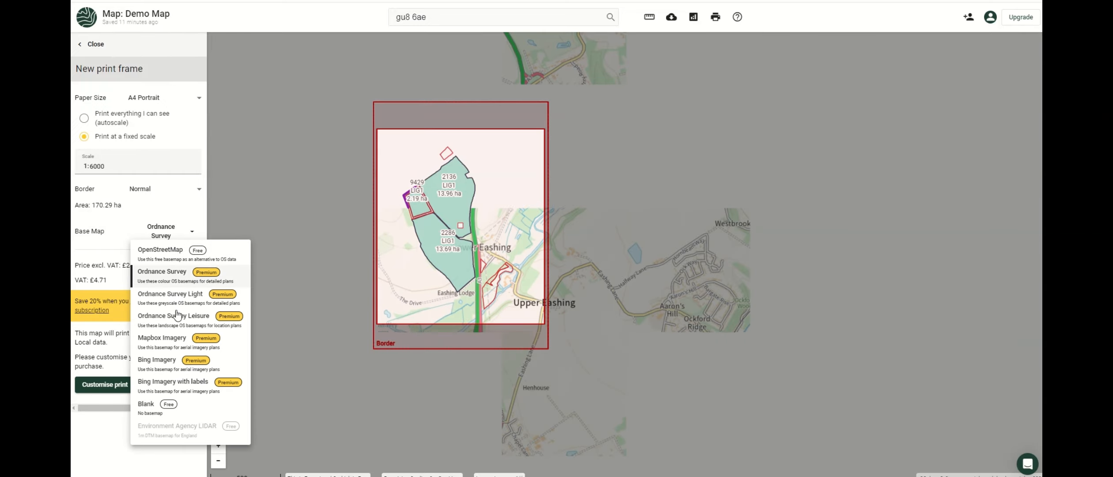
{"action": "left_click", "coordinate": [159, 359]}
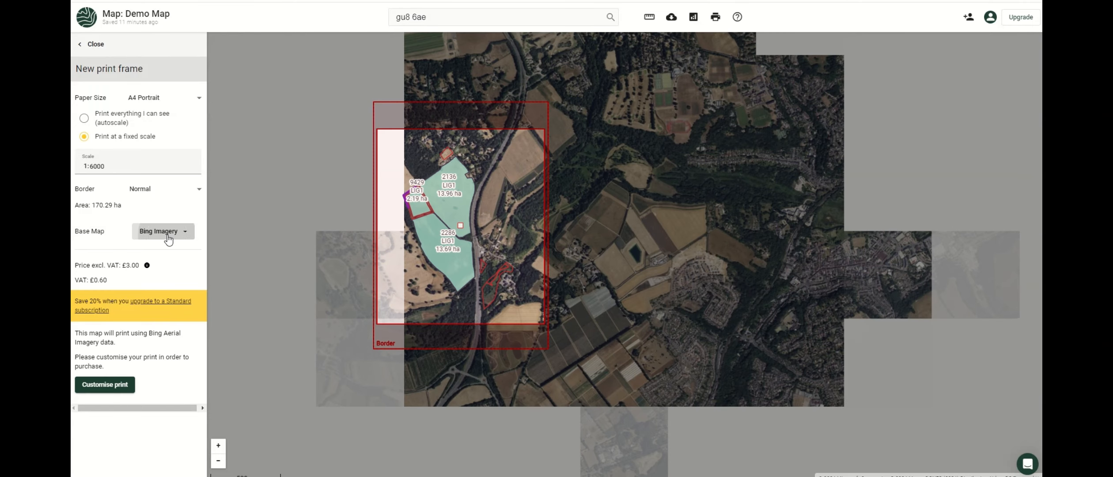
{"action": "left_click", "coordinate": [168, 239]}
{"action": "left_click", "coordinate": [159, 251]}
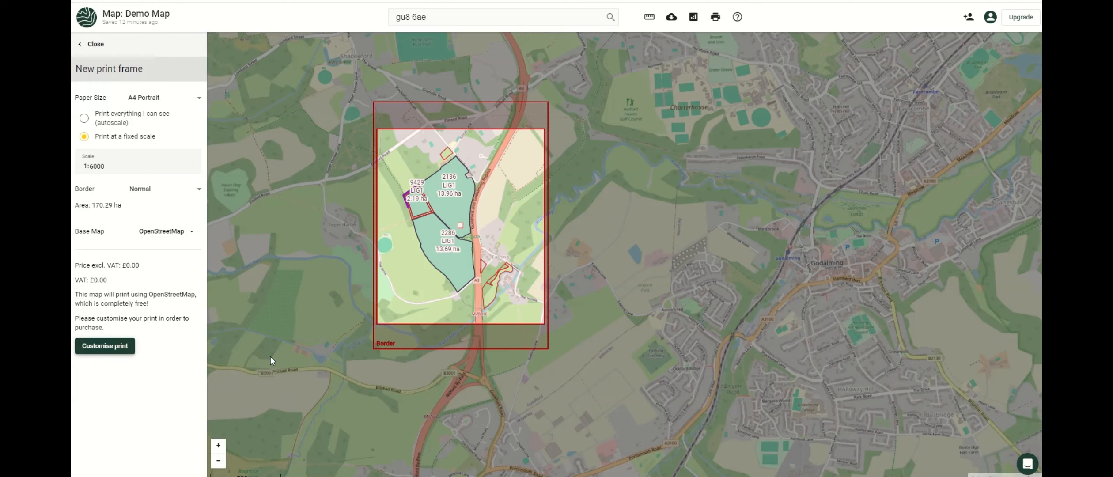
{"action": "left_click", "coordinate": [121, 354]}
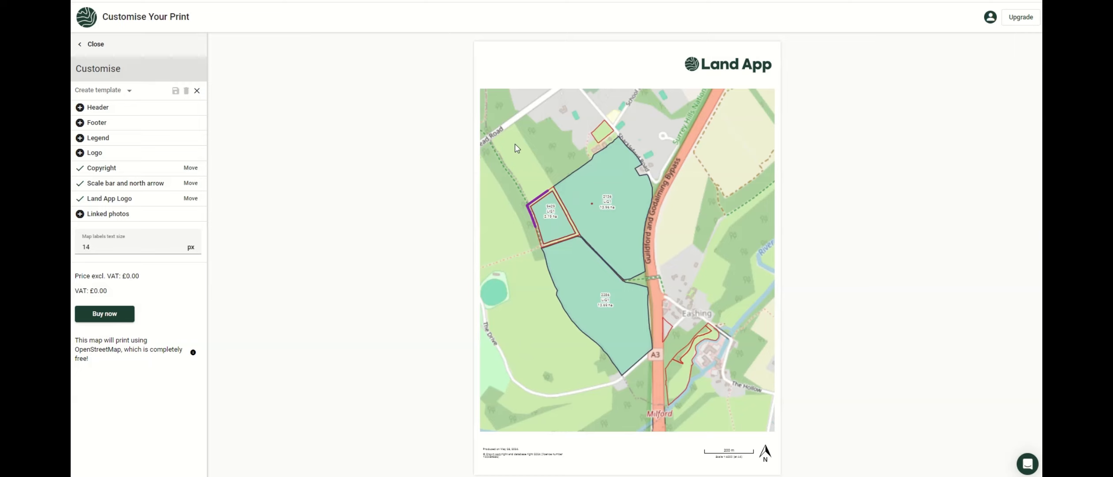
Add a 'Home Farm' header at the top of the page.
{"action": "left_click", "coordinate": [80, 107]}
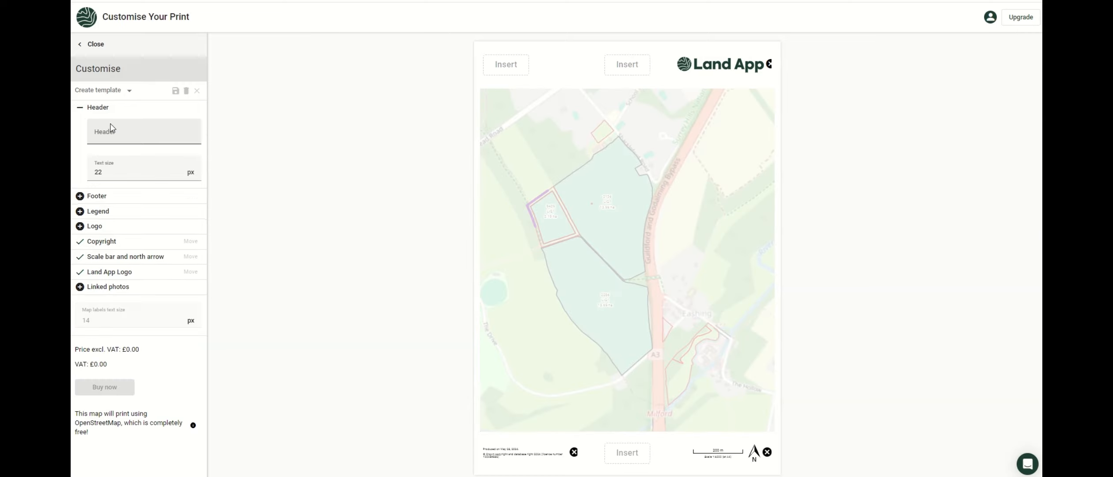
{"action": "left_click", "coordinate": [108, 131]}
{"action": "type", "text": "Home Farm"}
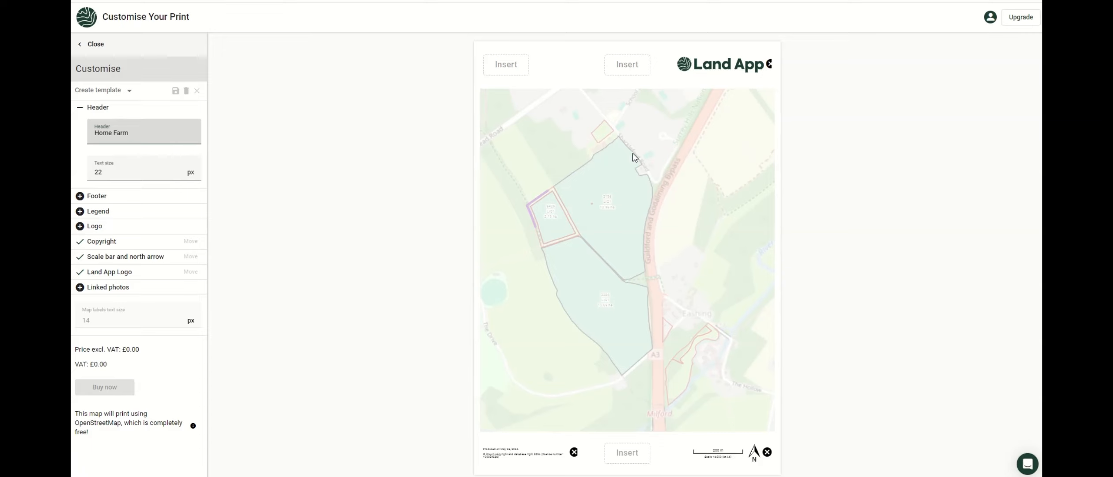
{"action": "left_click", "coordinate": [628, 70]}
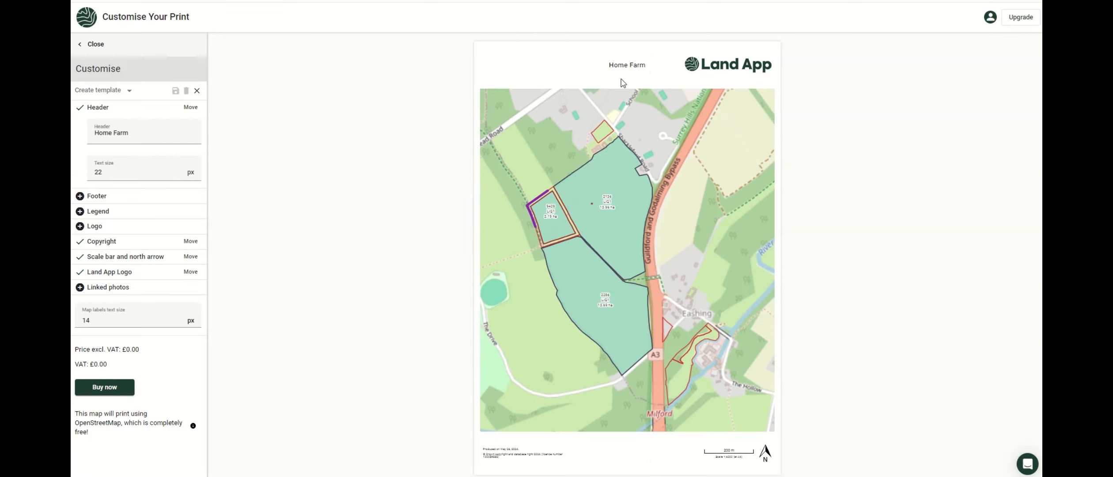
Add a '2024' footer at the bottom centre of the page.
{"action": "left_click", "coordinate": [104, 197]}
{"action": "left_click", "coordinate": [112, 219]}
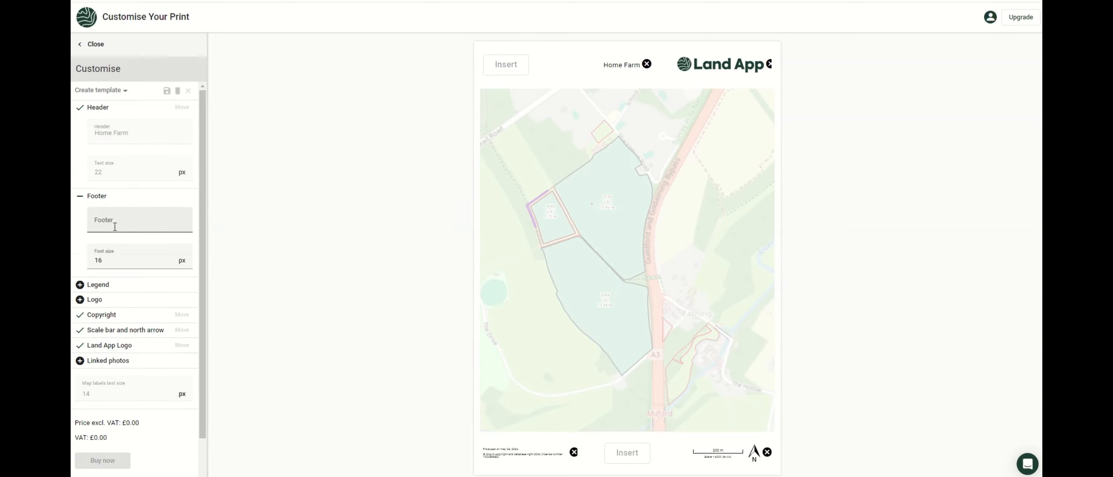
{"action": "type", "text": "2024"}
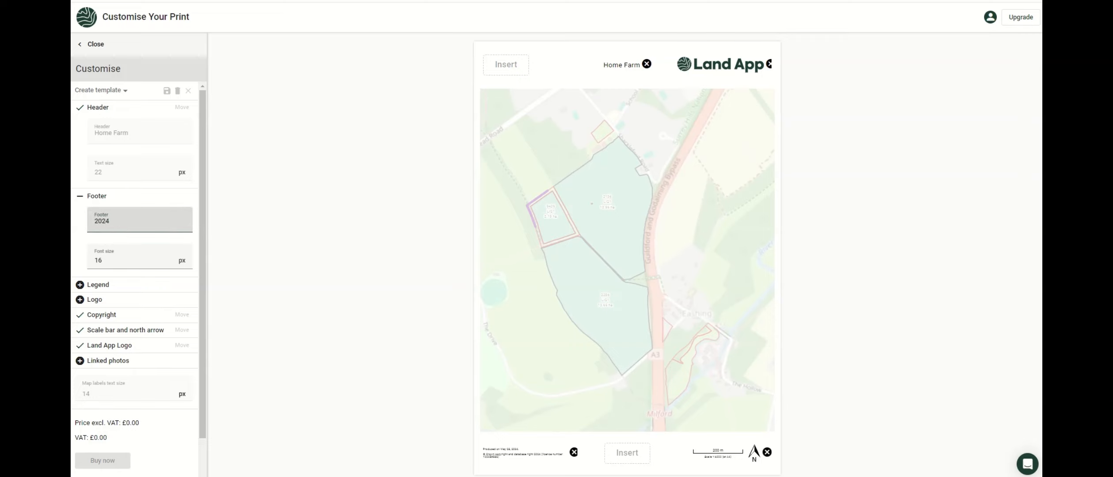
{"action": "left_click", "coordinate": [642, 450]}
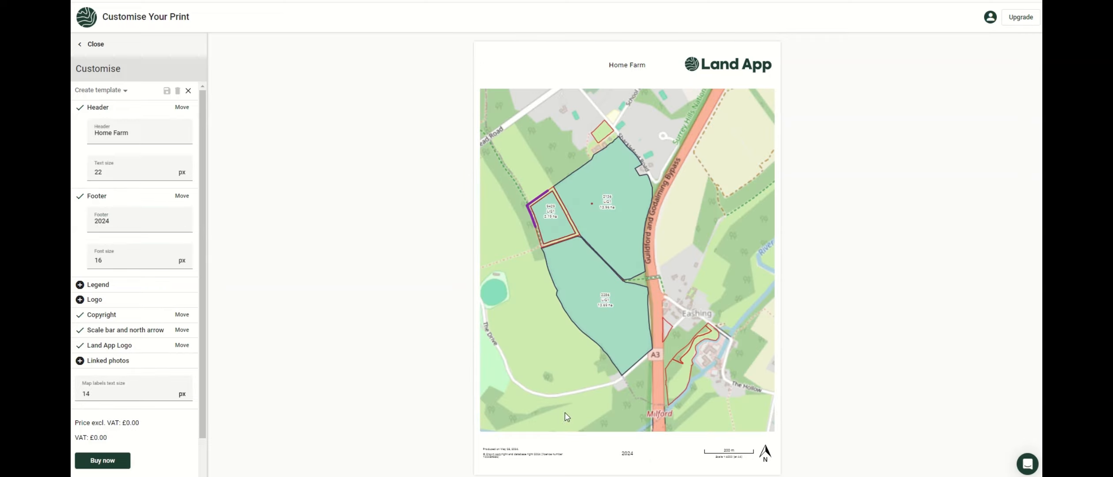
{"action": "left_click", "coordinate": [84, 286]}
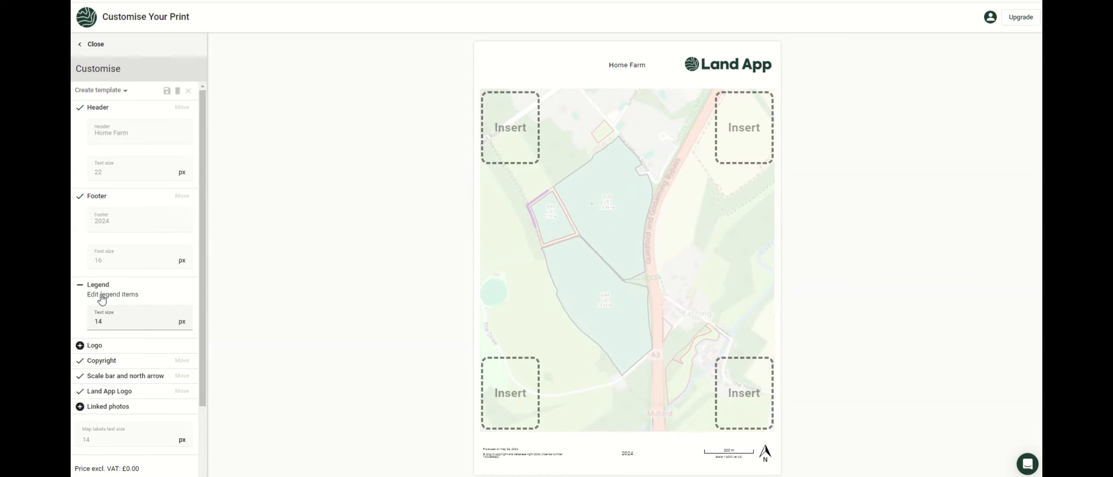
Order the legend as Manage hedgerows, Manage grassland, Area, and place it top-right.
{"action": "left_click", "coordinate": [102, 296]}
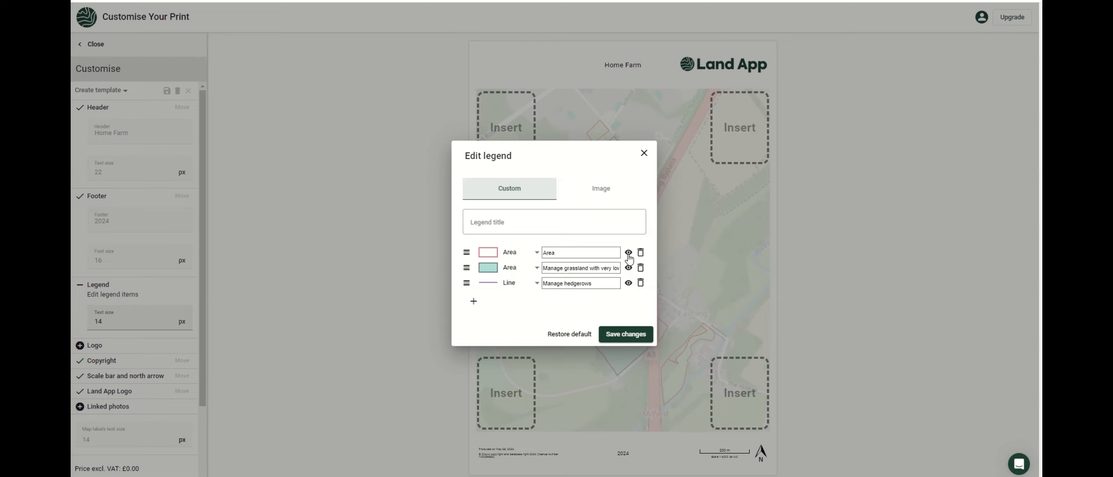
{"action": "left_click_drag", "start_coordinate": [582, 268], "coordinate": [520, 278]}
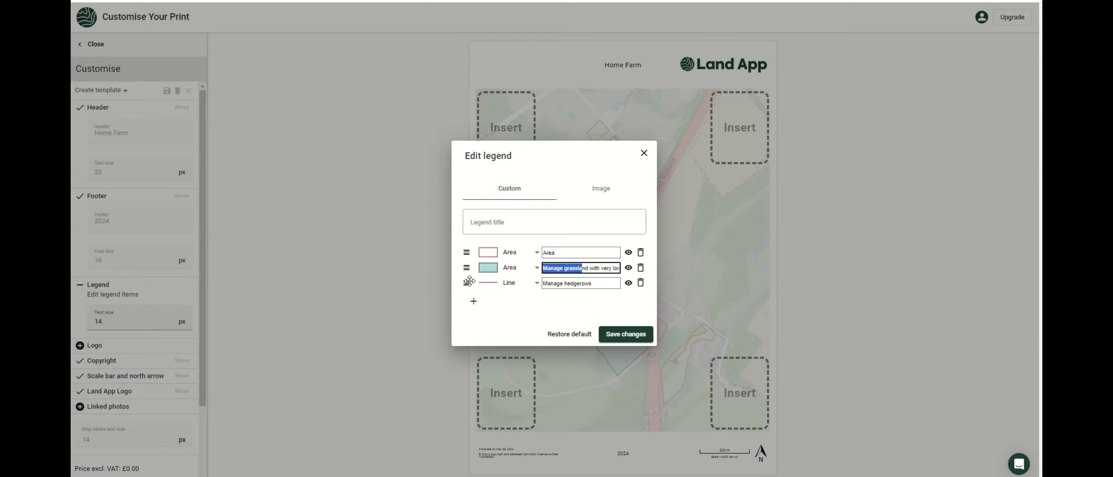
{"action": "left_click_drag", "start_coordinate": [469, 281], "coordinate": [469, 257]}
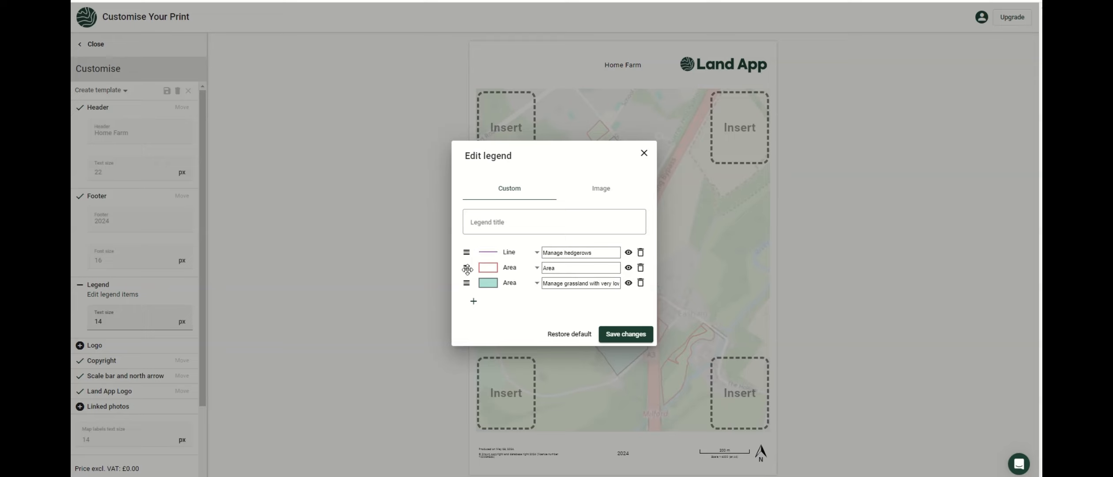
{"action": "left_click_drag", "start_coordinate": [465, 286], "coordinate": [467, 268]}
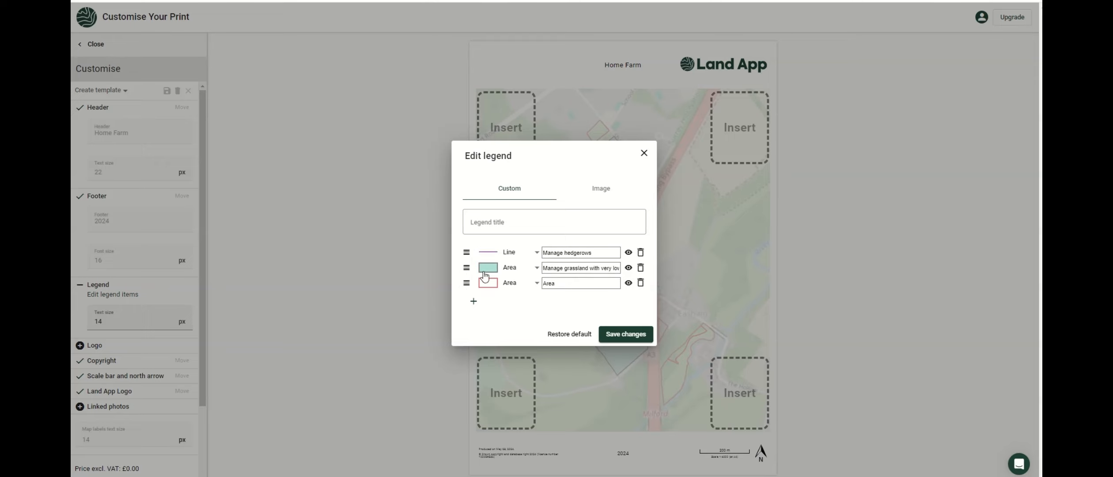
{"action": "left_click", "coordinate": [639, 335]}
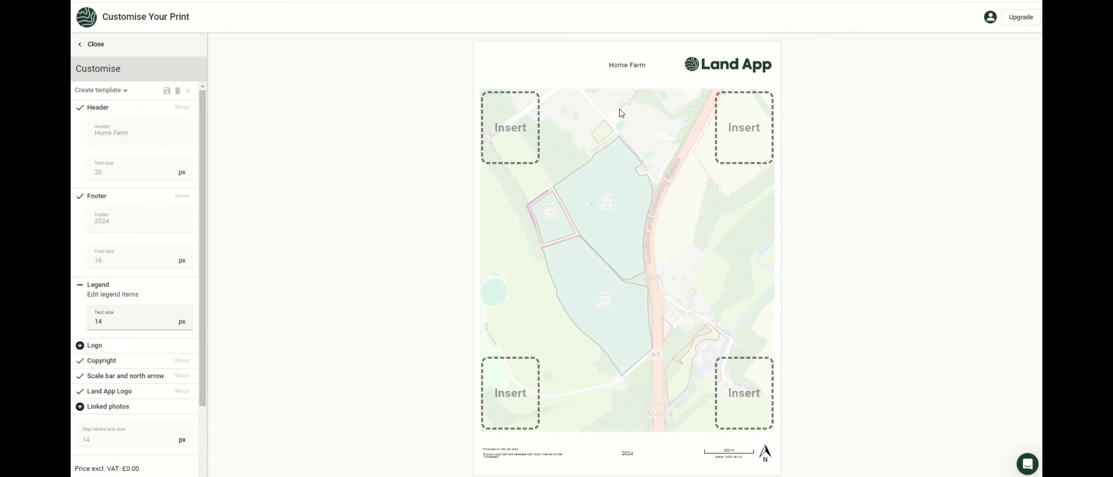
{"action": "left_click", "coordinate": [746, 126]}
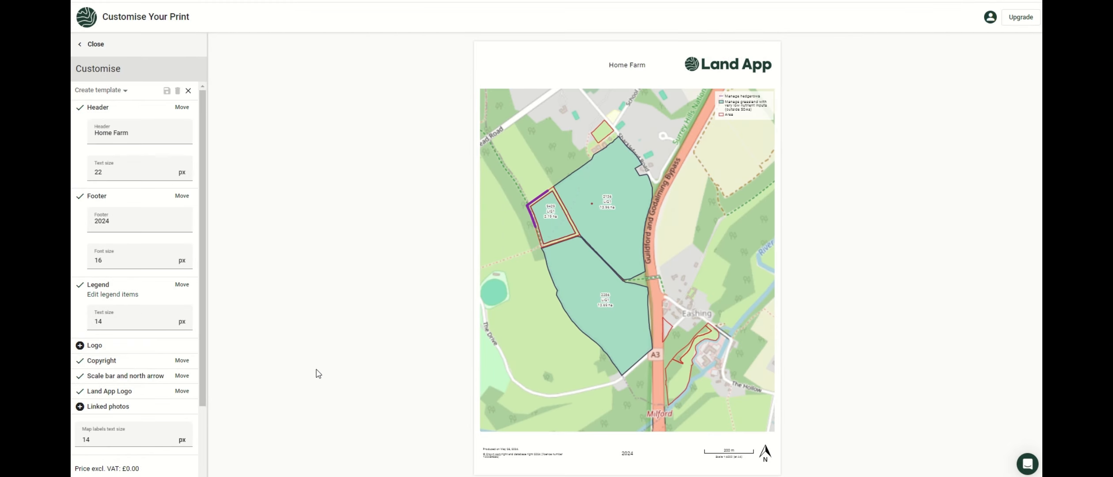
{"action": "scroll", "coordinate": [118, 358], "scroll_direction": "down", "scroll_amount": 2}
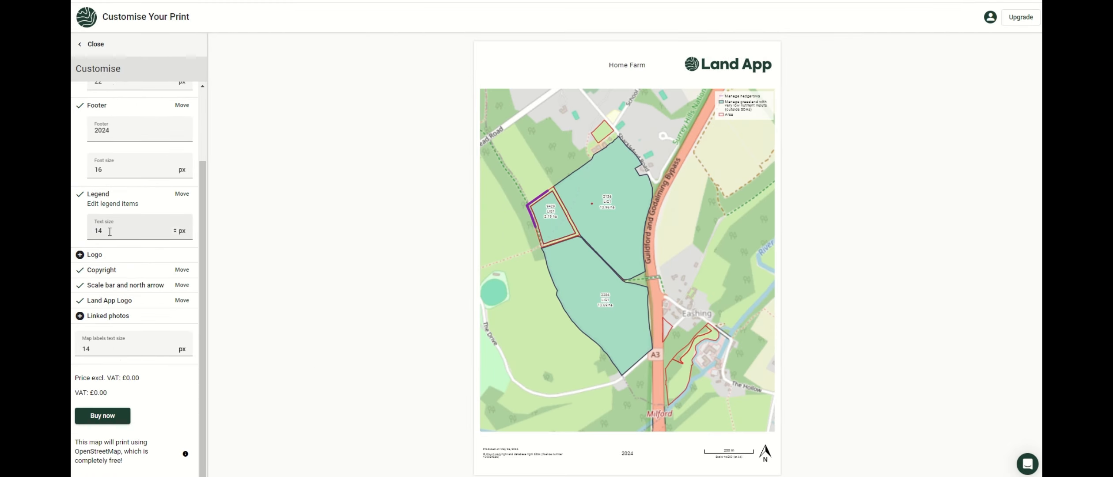
{"action": "left_click", "coordinate": [80, 255]}
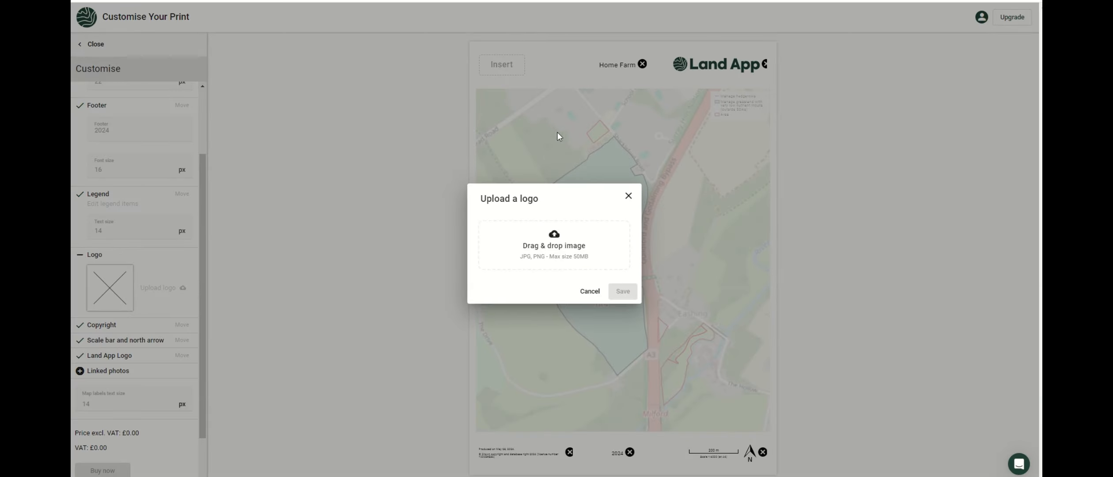
{"action": "left_click", "coordinate": [589, 291]}
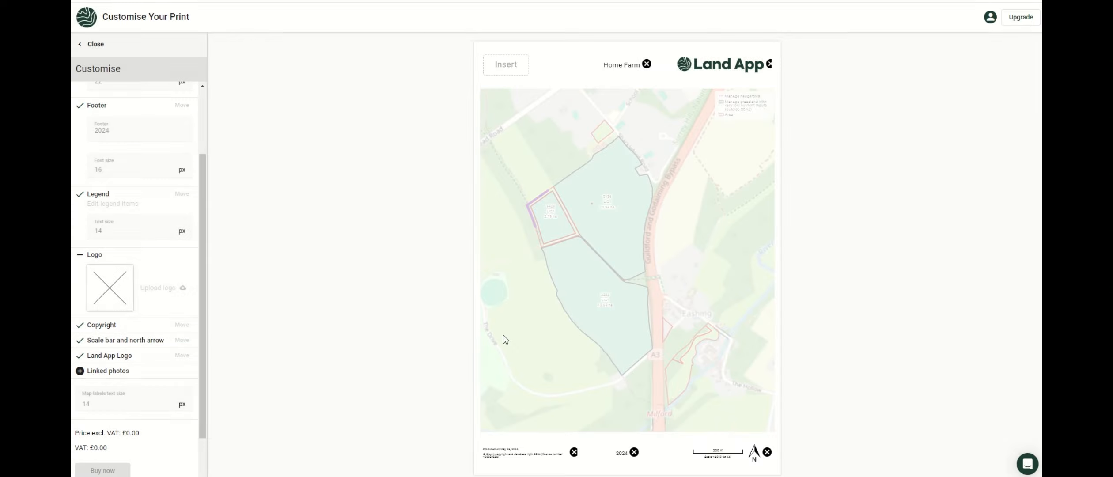
{"action": "left_click", "coordinate": [80, 255]}
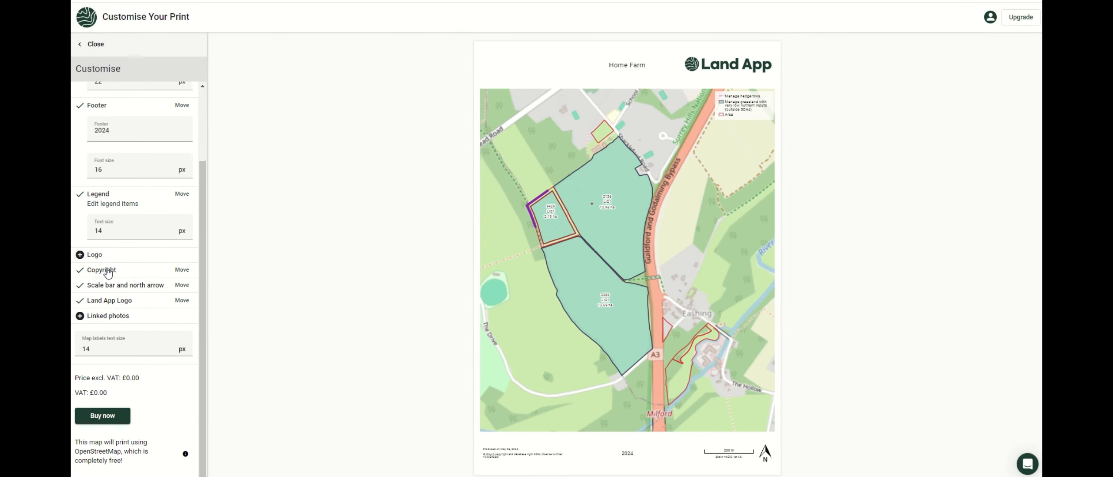
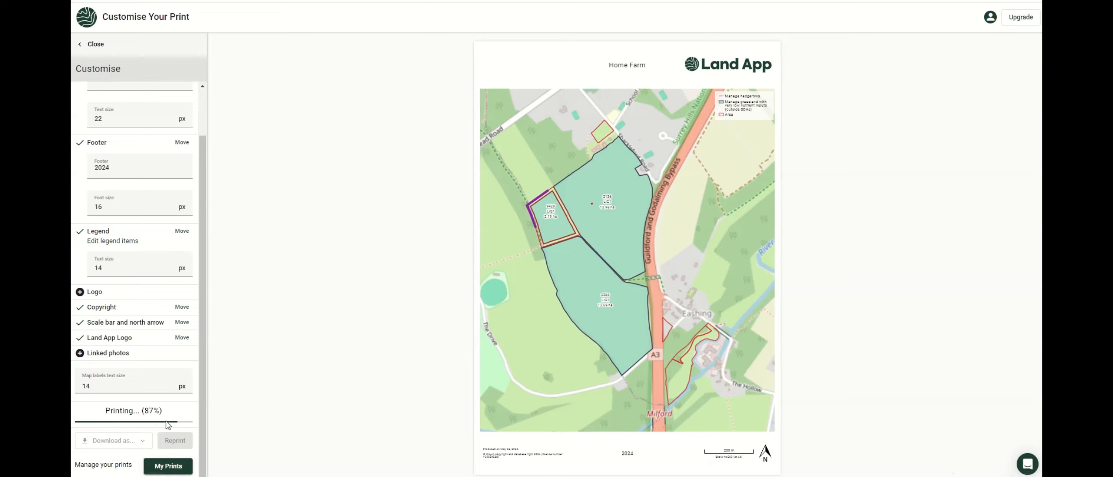
Check the Home Farm print's PDF, PNG and JPEG download formats, then leave print customisation.
{"action": "left_click", "coordinate": [130, 440]}
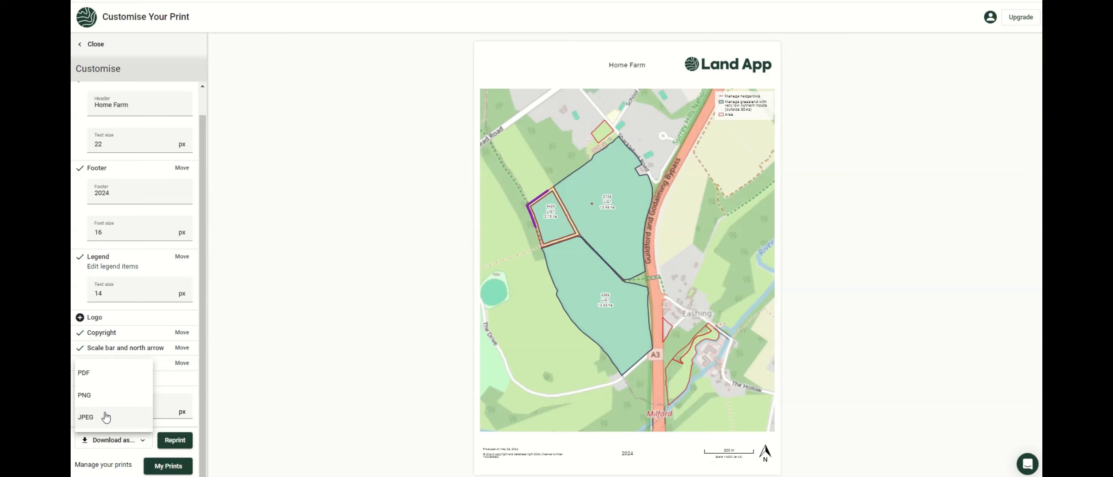
{"action": "left_click", "coordinate": [281, 238]}
{"action": "left_click", "coordinate": [98, 49]}
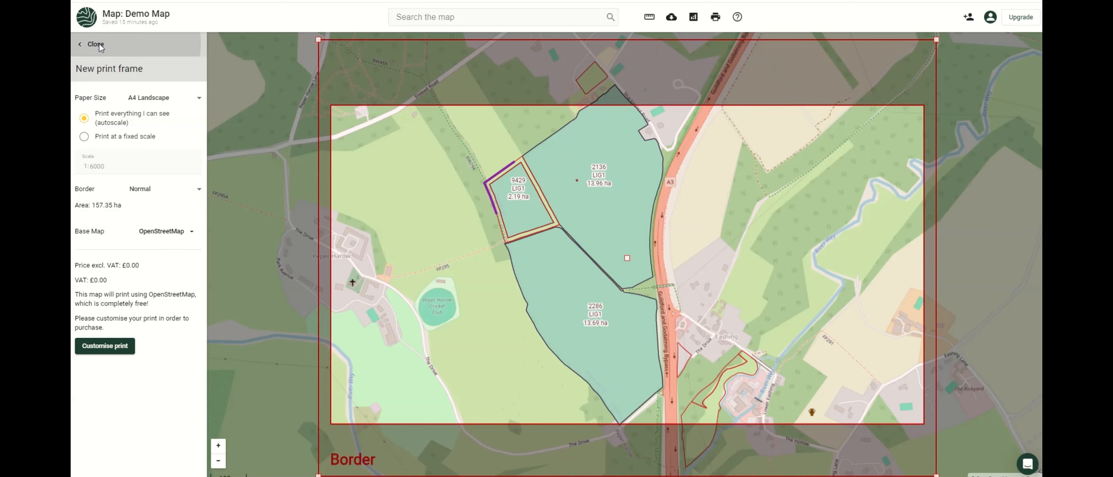
Return to the plans list, glance at the SFI plan's options, and open the Export dialog.
{"action": "left_click", "coordinate": [99, 45]}
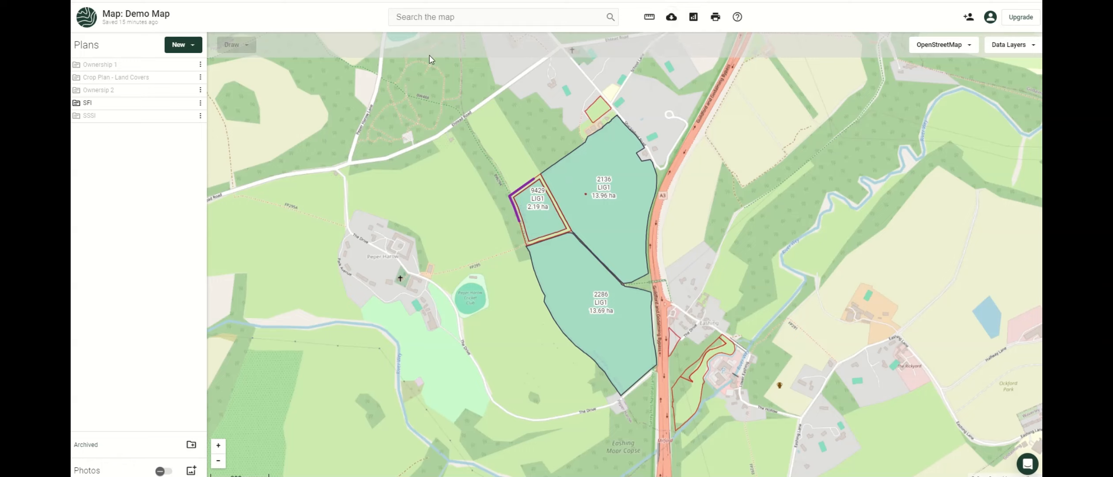
{"action": "left_click", "coordinate": [201, 104]}
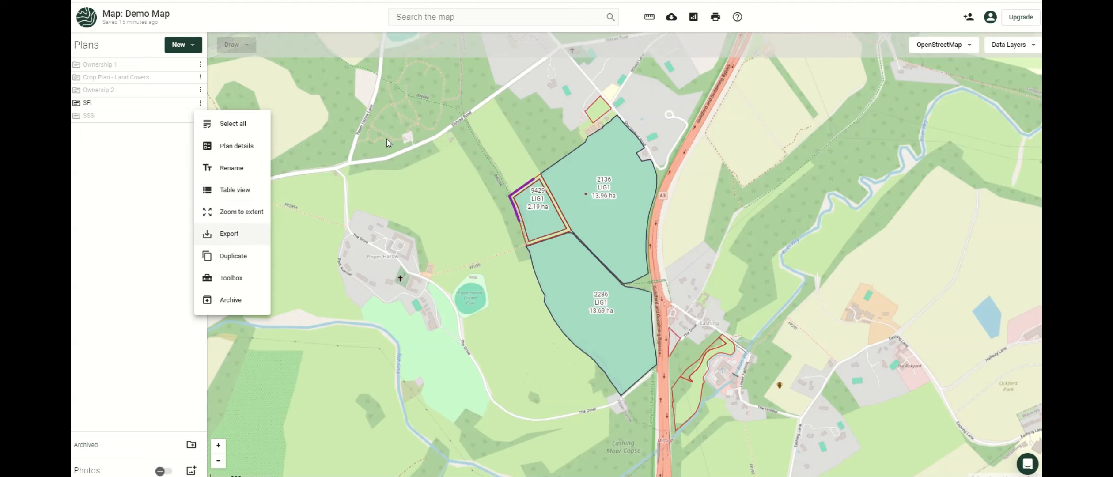
{"action": "left_click", "coordinate": [683, 46]}
{"action": "left_click", "coordinate": [671, 17]}
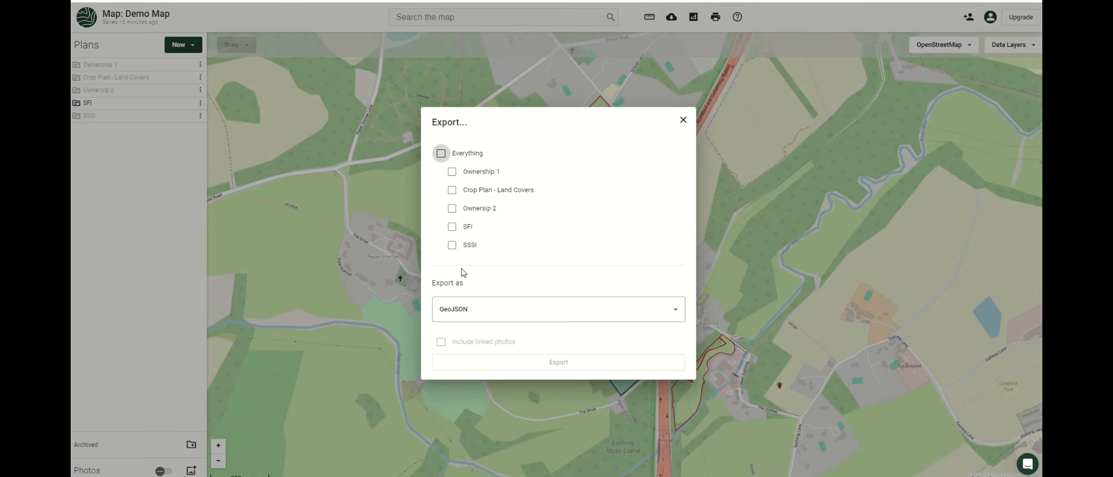
Tick the SFI and SSSI plans and export them in GeoJSON format as a zip.
{"action": "left_click", "coordinate": [452, 227]}
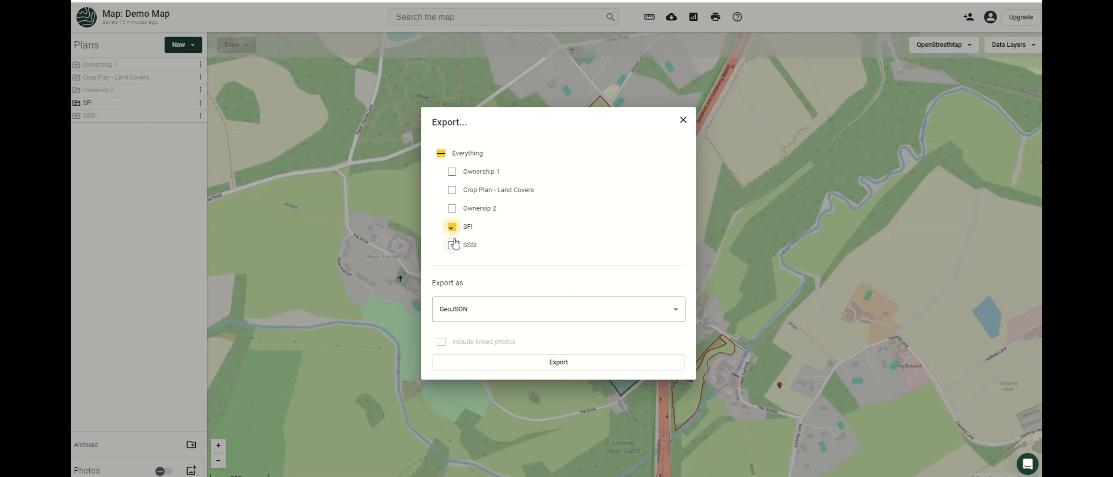
{"action": "left_click", "coordinate": [453, 245]}
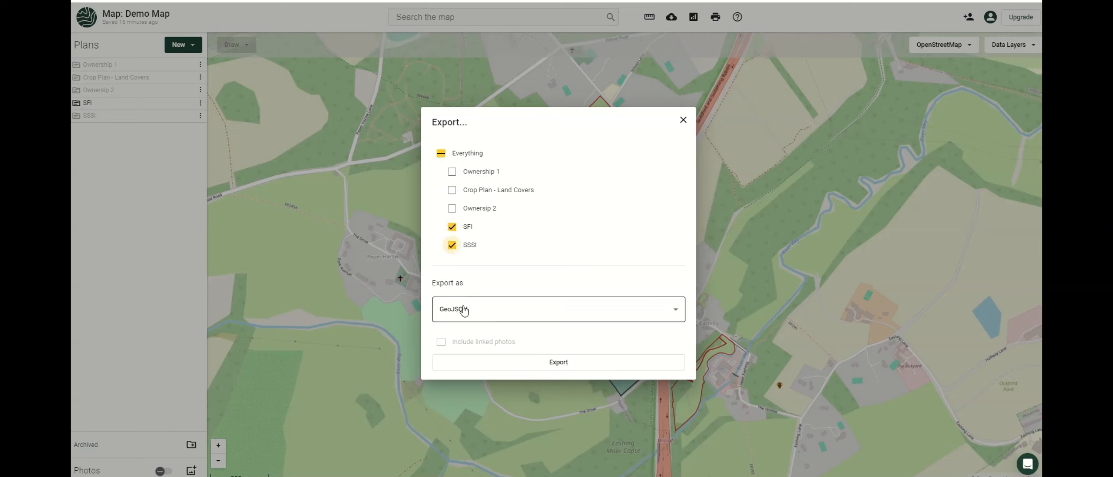
{"action": "left_click", "coordinate": [499, 316]}
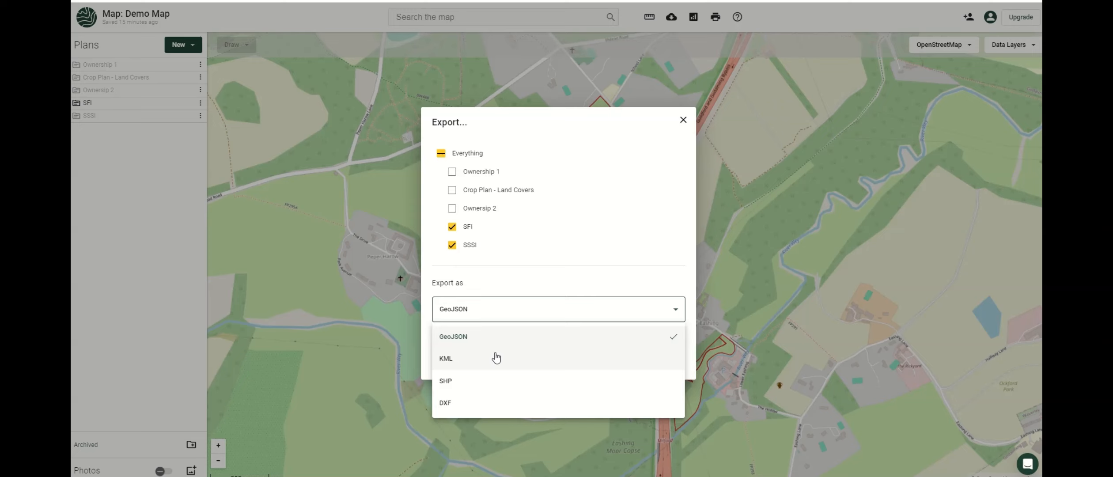
{"action": "left_click", "coordinate": [503, 337]}
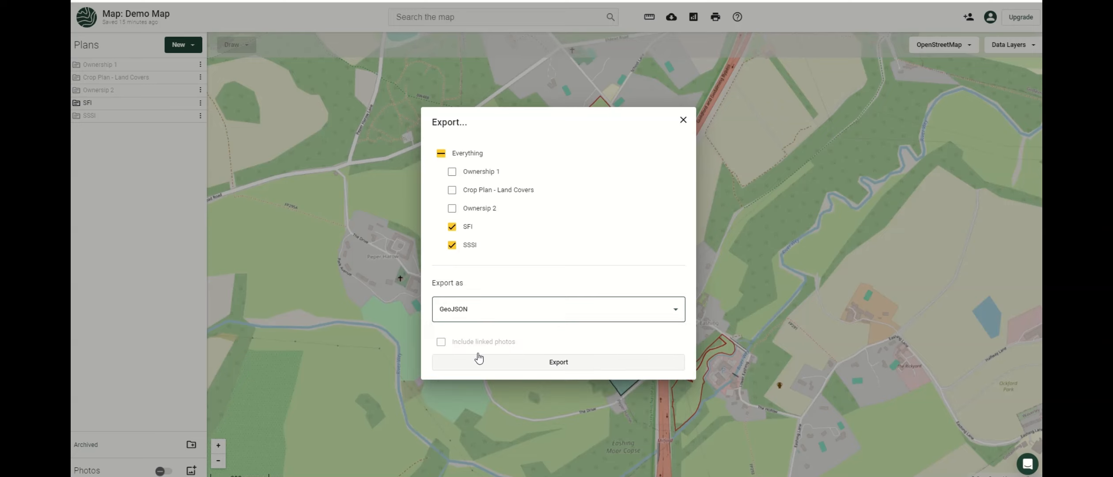
{"action": "left_click", "coordinate": [453, 362]}
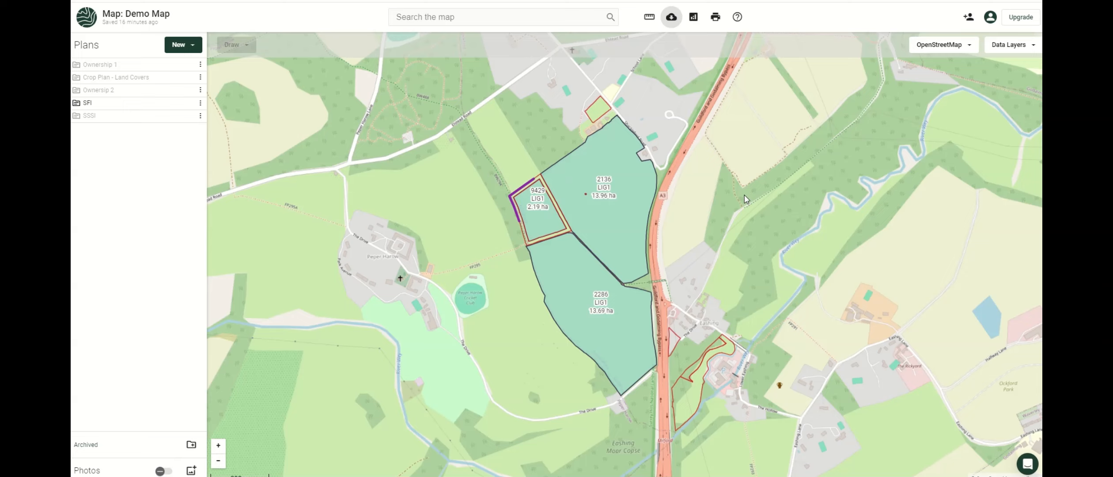
{"action": "left_click", "coordinate": [201, 105]}
{"action": "left_click", "coordinate": [201, 105]}
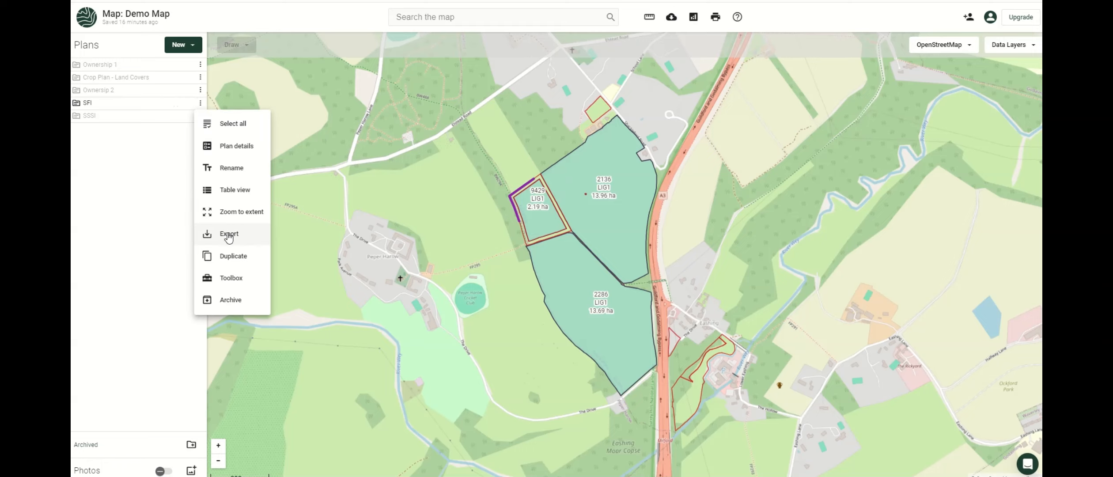
{"action": "left_click", "coordinate": [233, 191]}
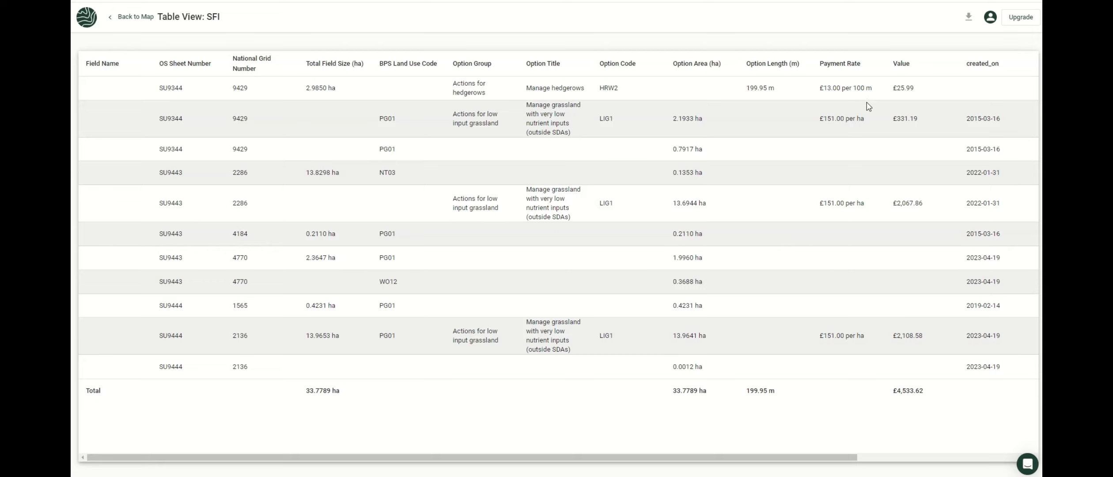
{"action": "left_click_drag", "start_coordinate": [718, 460], "coordinate": [973, 447]}
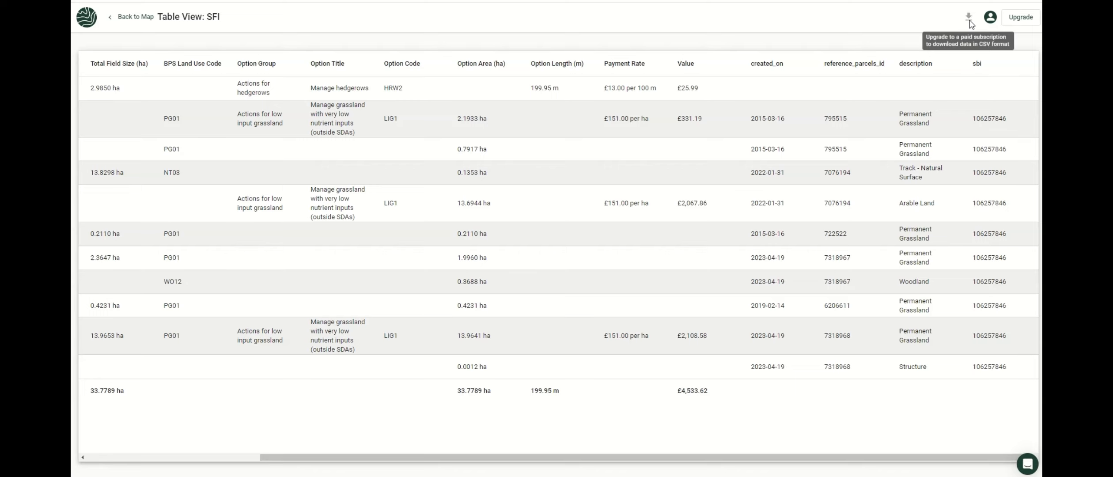
{"action": "left_click", "coordinate": [128, 21]}
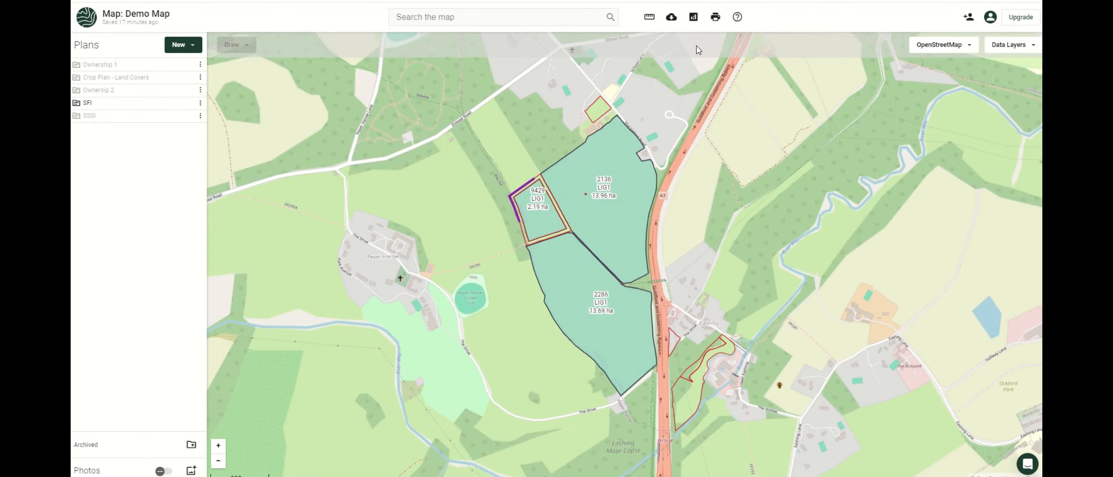
Add the SFI plan to Reports, view its 11 features and 33.78 ha, then return to the map.
{"action": "left_click", "coordinate": [694, 19]}
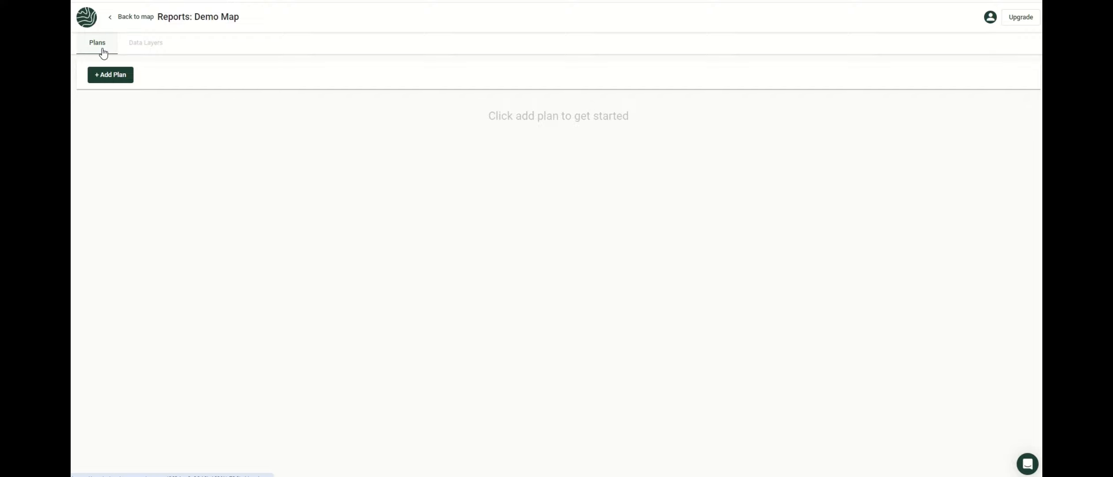
{"action": "left_click", "coordinate": [108, 74]}
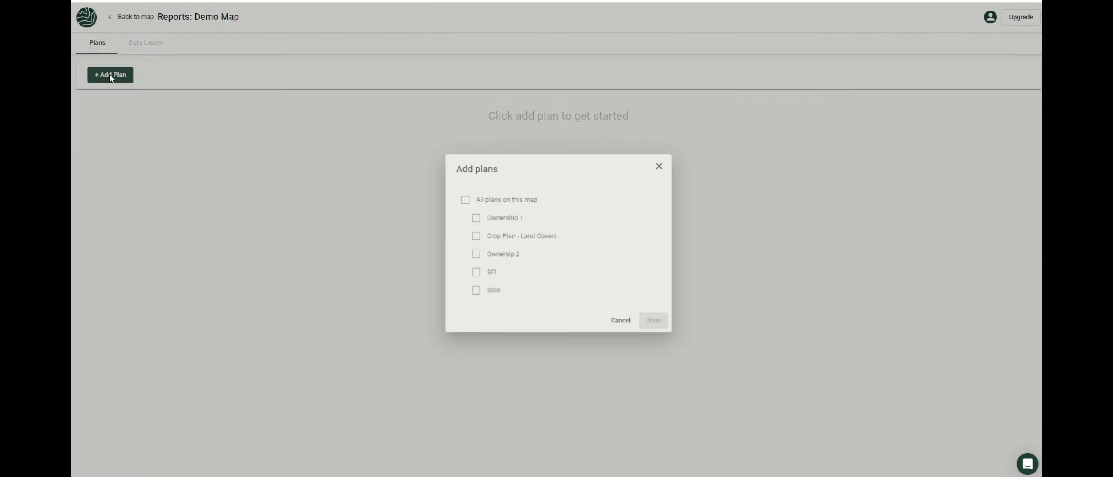
{"action": "left_click", "coordinate": [474, 273]}
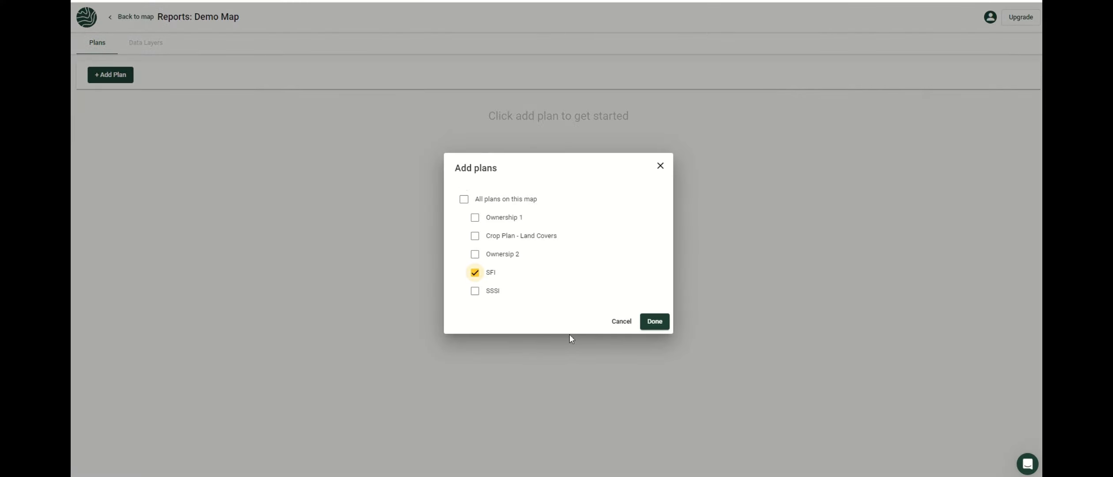
{"action": "left_click", "coordinate": [658, 325]}
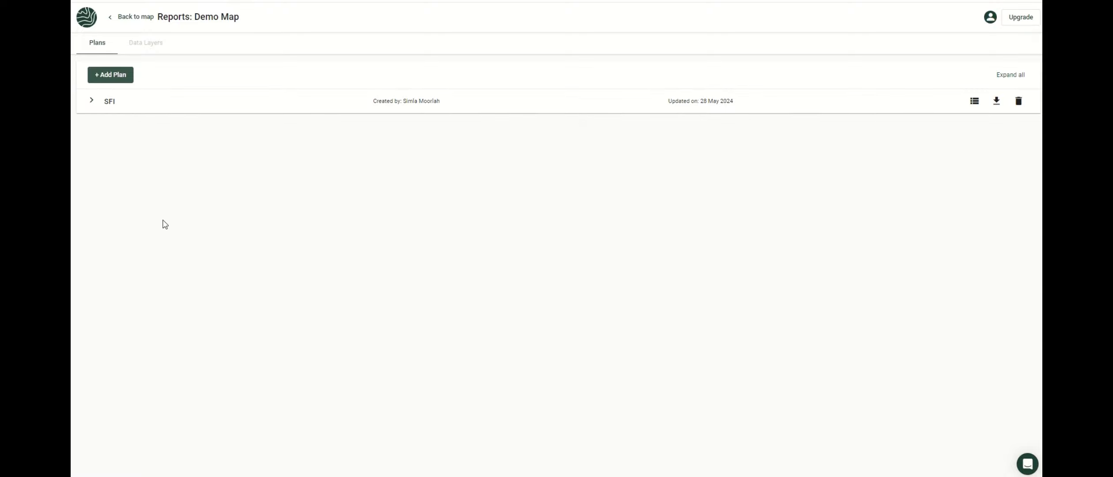
{"action": "left_click", "coordinate": [92, 102]}
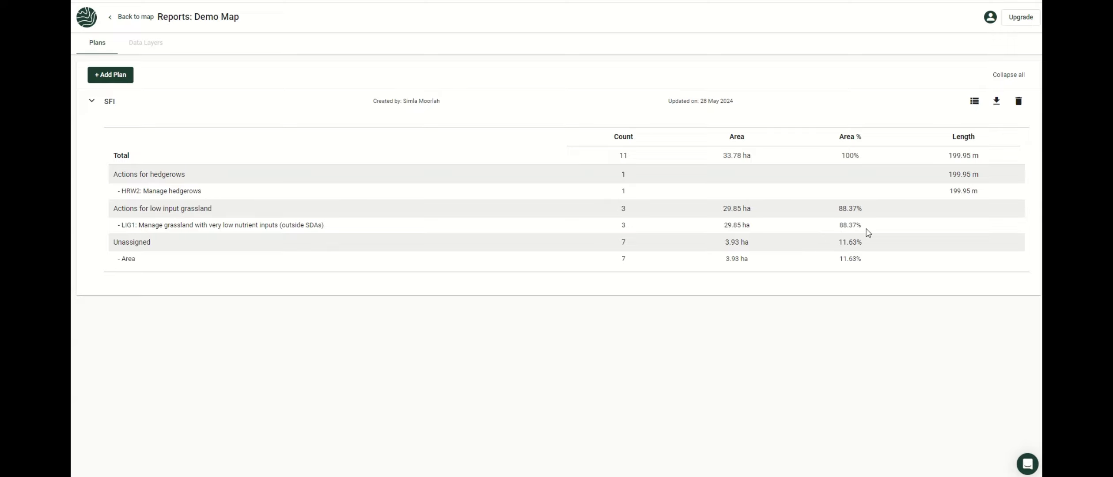
{"action": "left_click", "coordinate": [131, 19]}
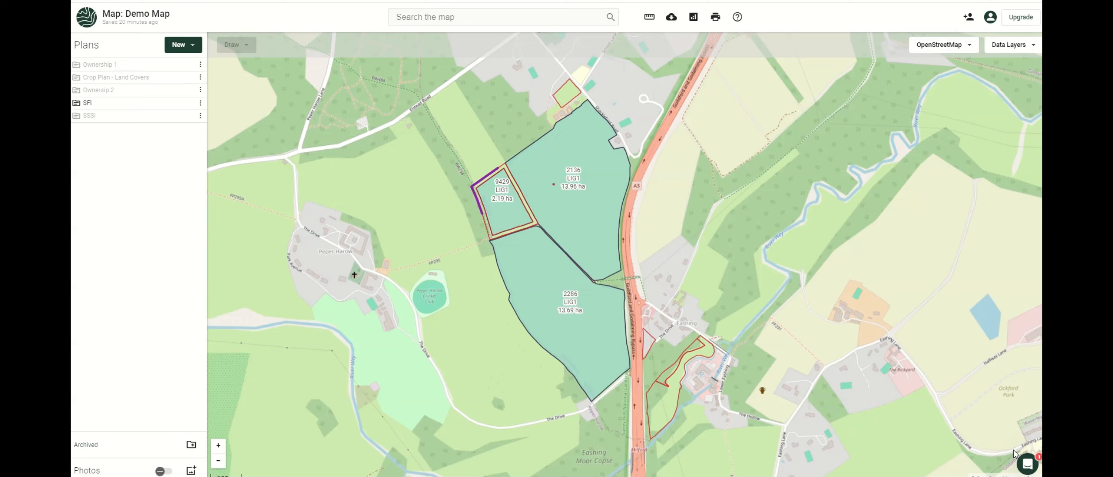
Search the in-app help for 'buffers' and read the article on creating a buffer/margin.
{"action": "left_click", "coordinate": [1027, 465]}
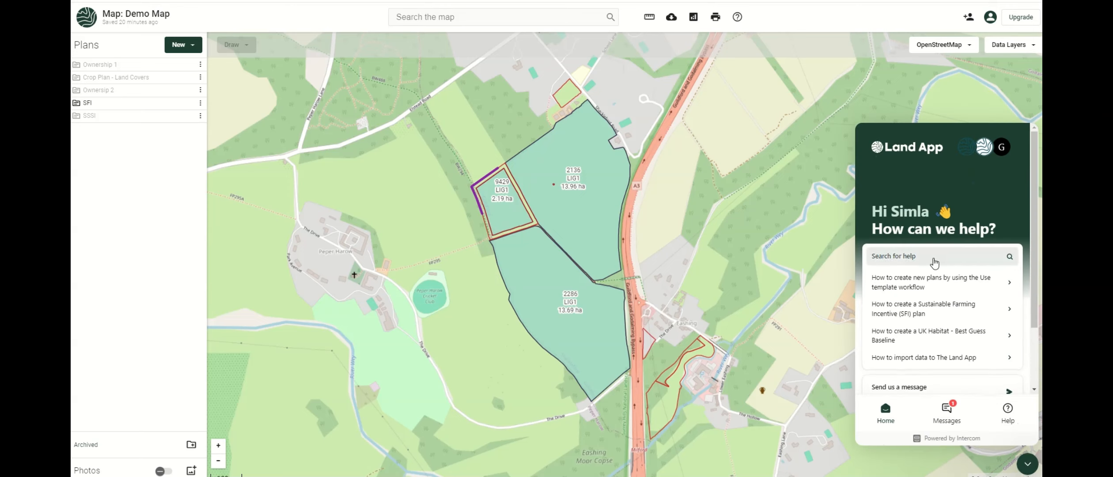
{"action": "left_click", "coordinate": [935, 262]}
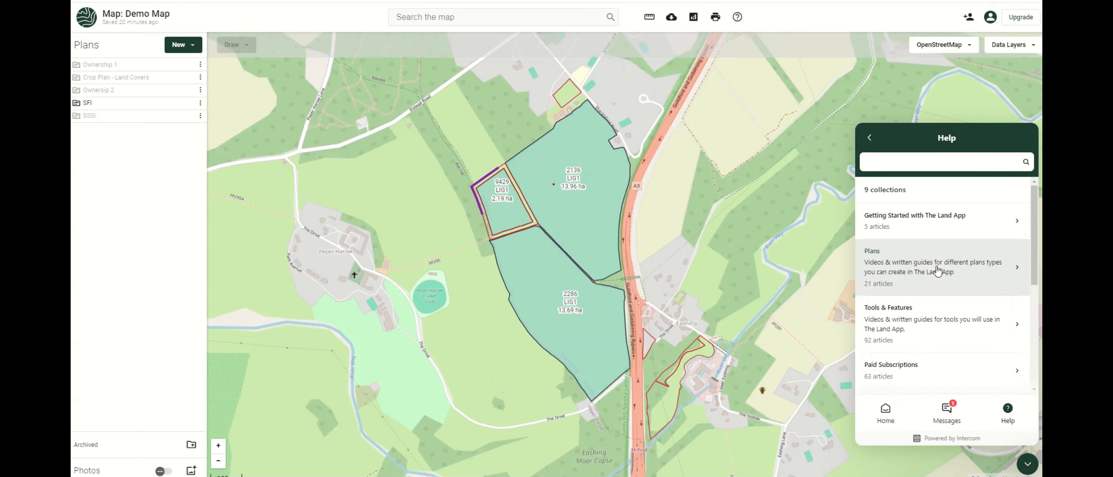
{"action": "type", "text": "bu"}
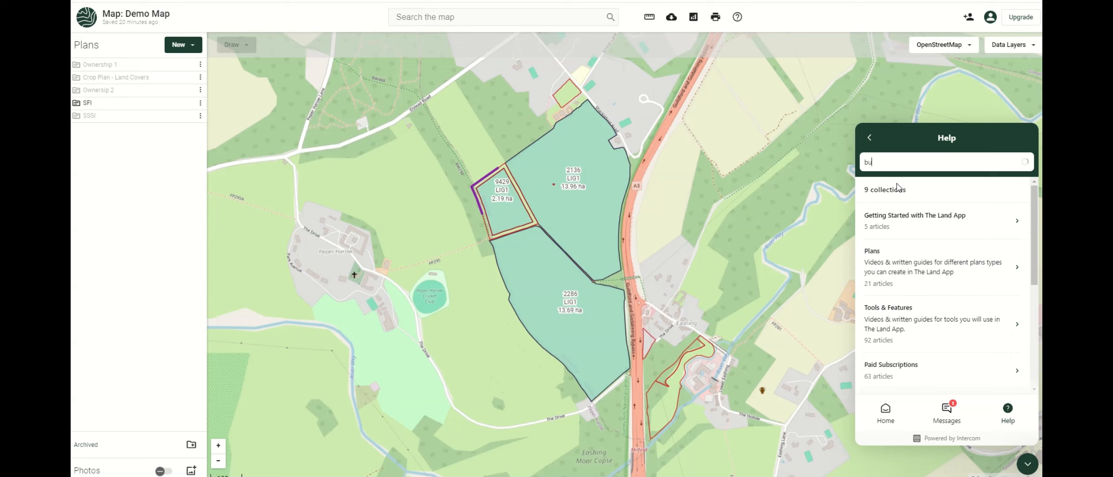
{"action": "type", "text": "ffers"}
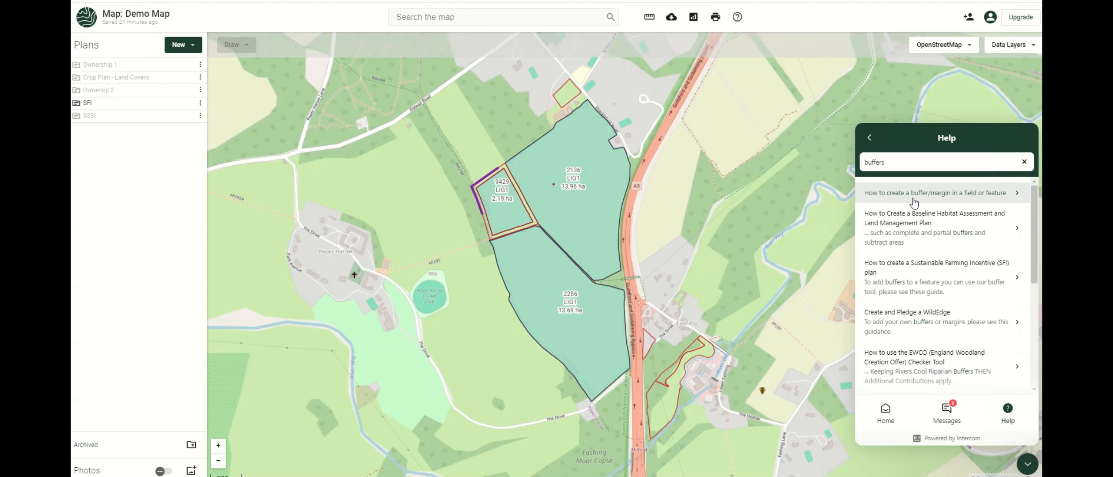
{"action": "left_click", "coordinate": [889, 199]}
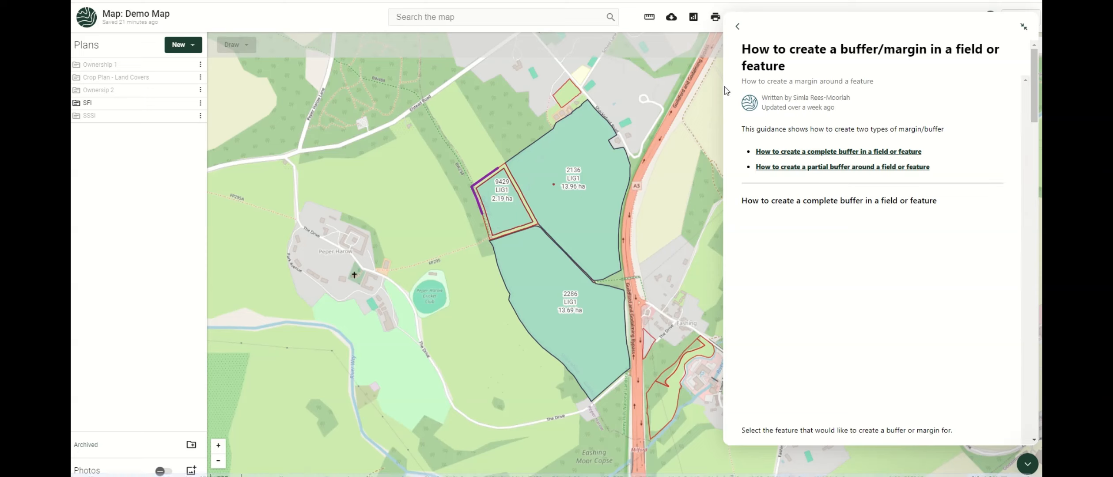
{"action": "left_click", "coordinate": [737, 27]}
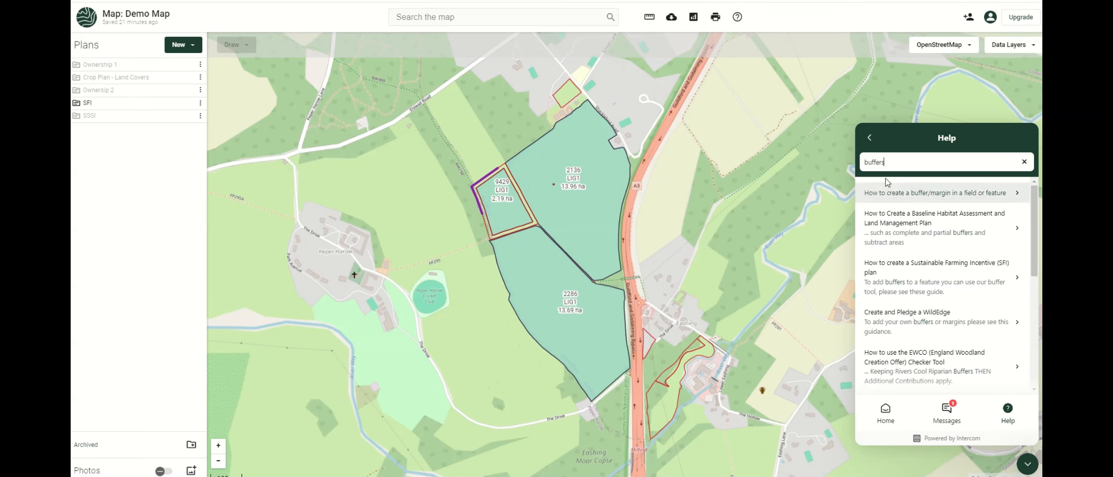
Search the help for Scotland, then go back to the help panel's home view.
{"action": "key", "text": "BackSpace"}
{"action": "key", "text": "BackSpace"}
{"action": "key", "text": "BackSpace"}
{"action": "key", "text": "BackSpace"}
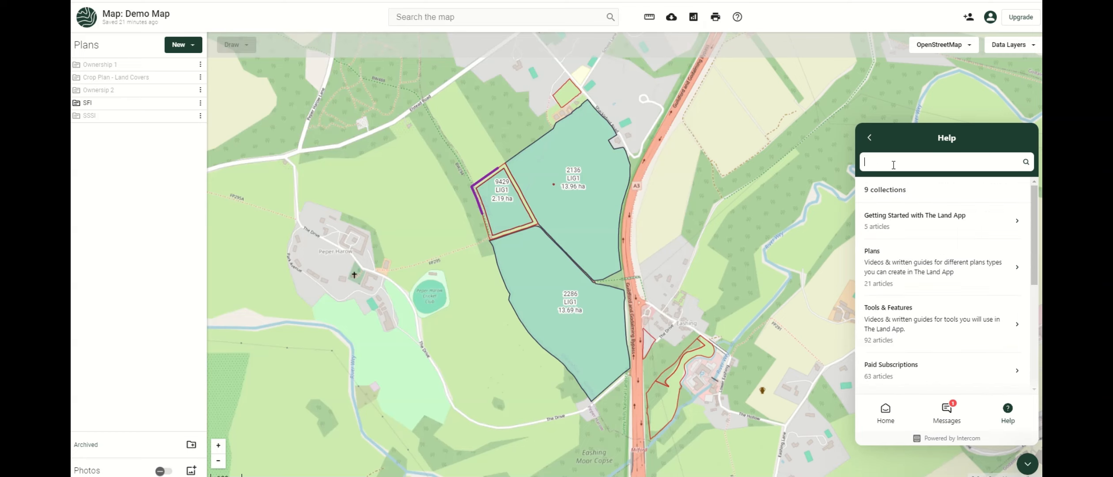
{"action": "type", "text": "sc"}
{"action": "type", "text": "io"}
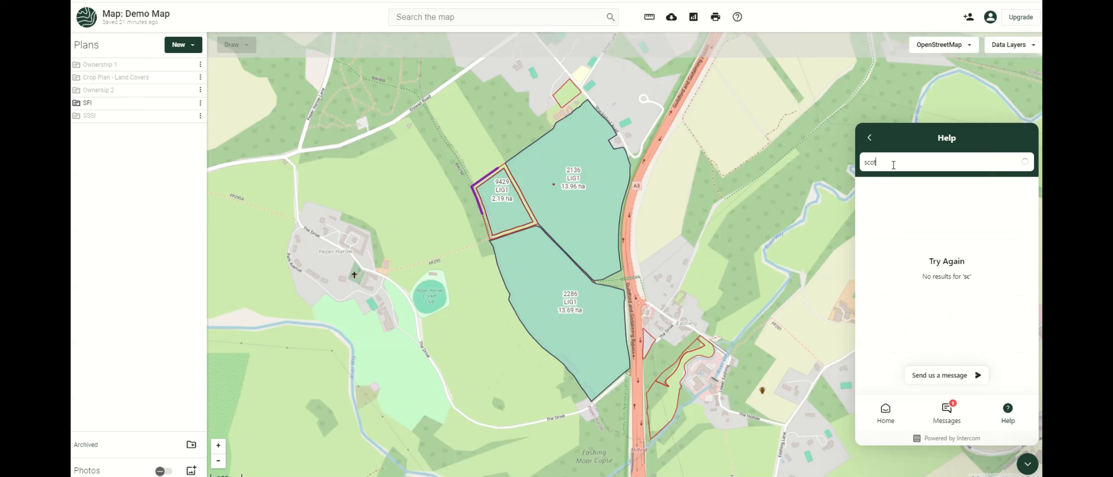
{"action": "type", "text": "land"}
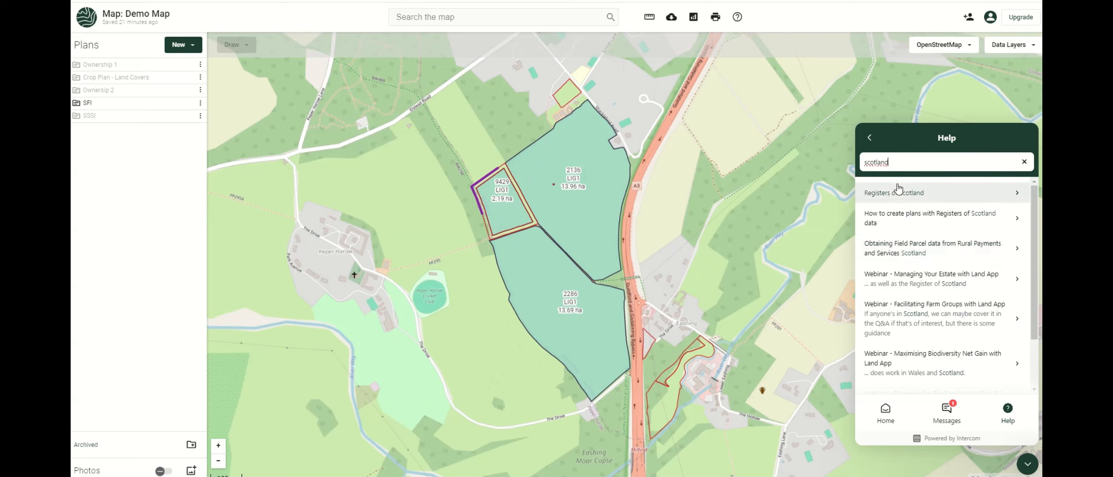
{"action": "left_click", "coordinate": [869, 142]}
{"action": "scroll", "coordinate": [951, 359], "scroll_direction": "down", "scroll_amount": 3}
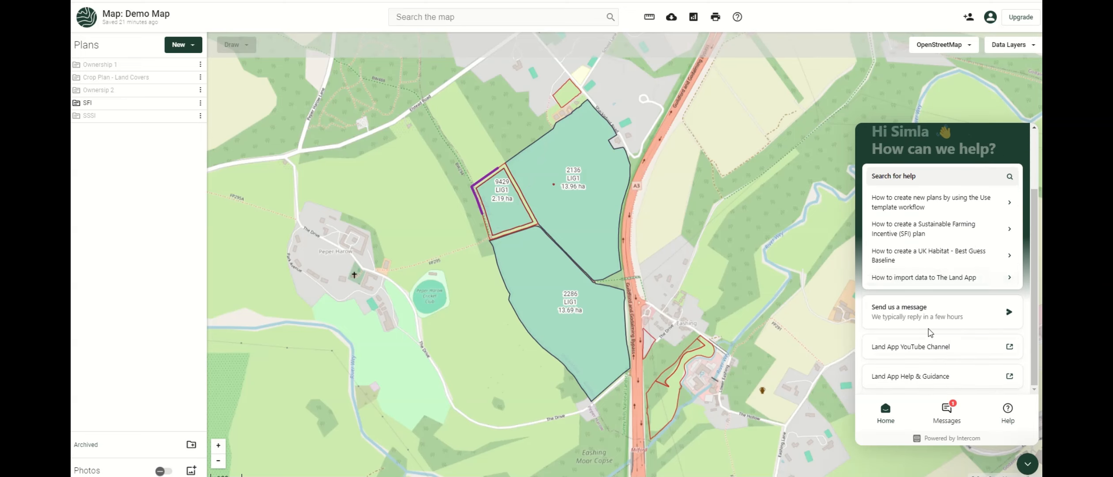
{"action": "left_click", "coordinate": [907, 317]}
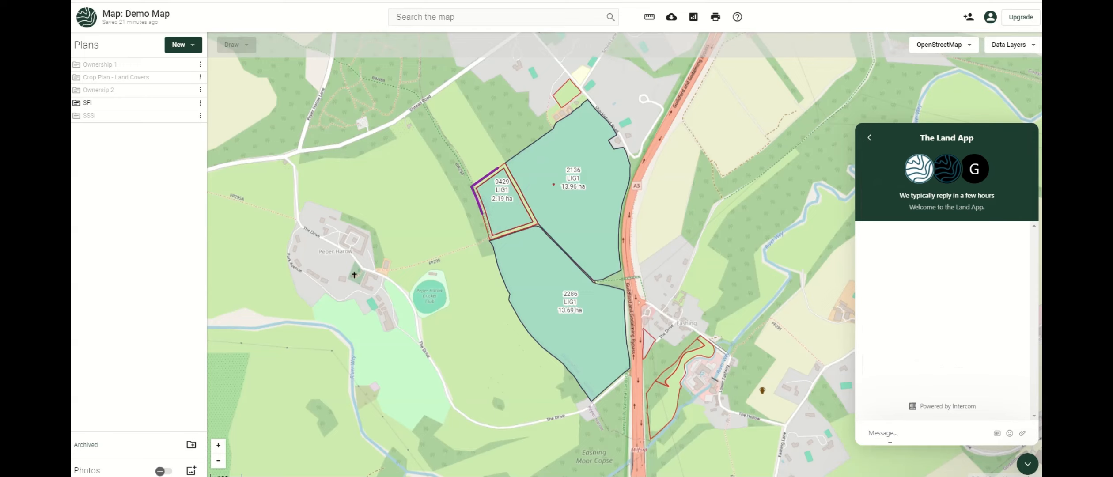
{"action": "left_click", "coordinate": [872, 138]}
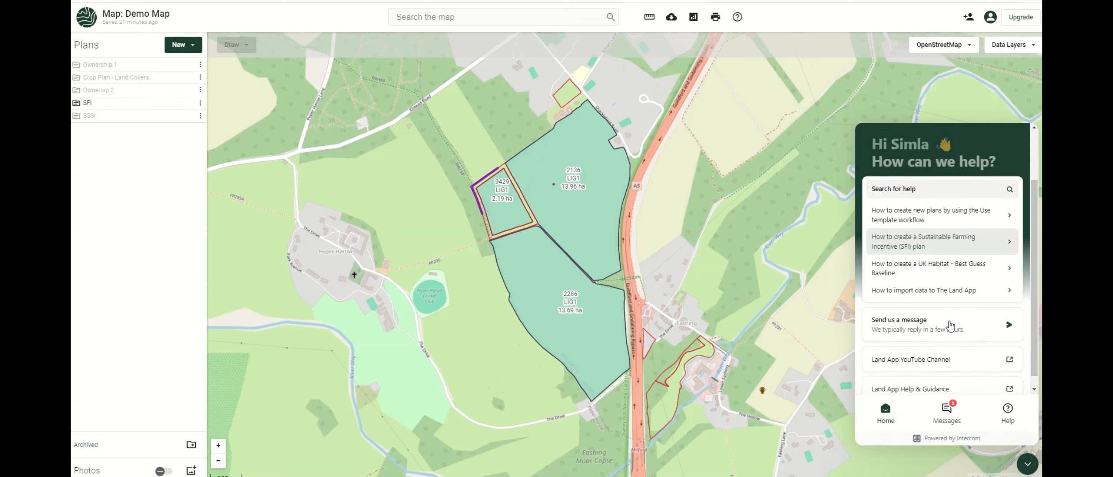
{"action": "scroll", "coordinate": [950, 326], "scroll_direction": "down", "scroll_amount": 1}
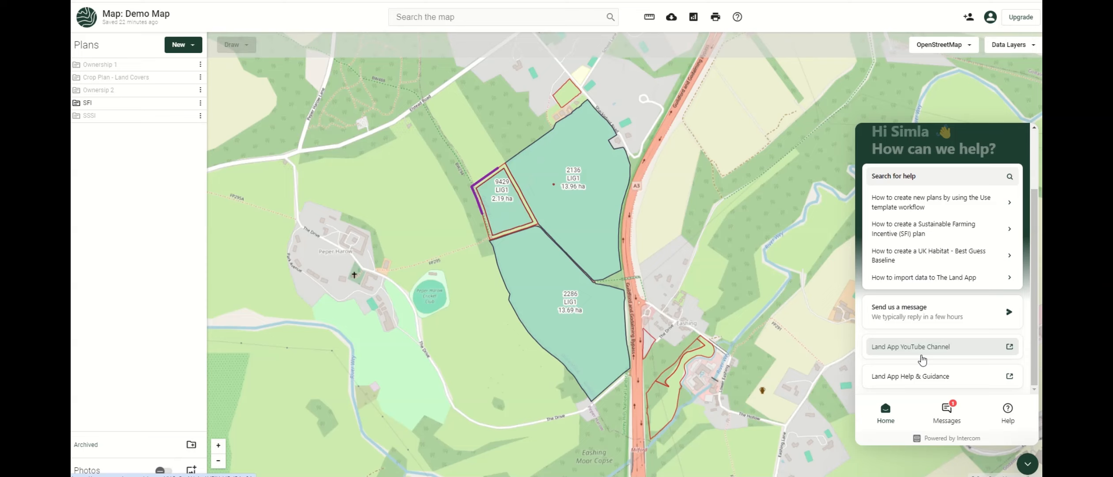
{"action": "left_click", "coordinate": [931, 378]}
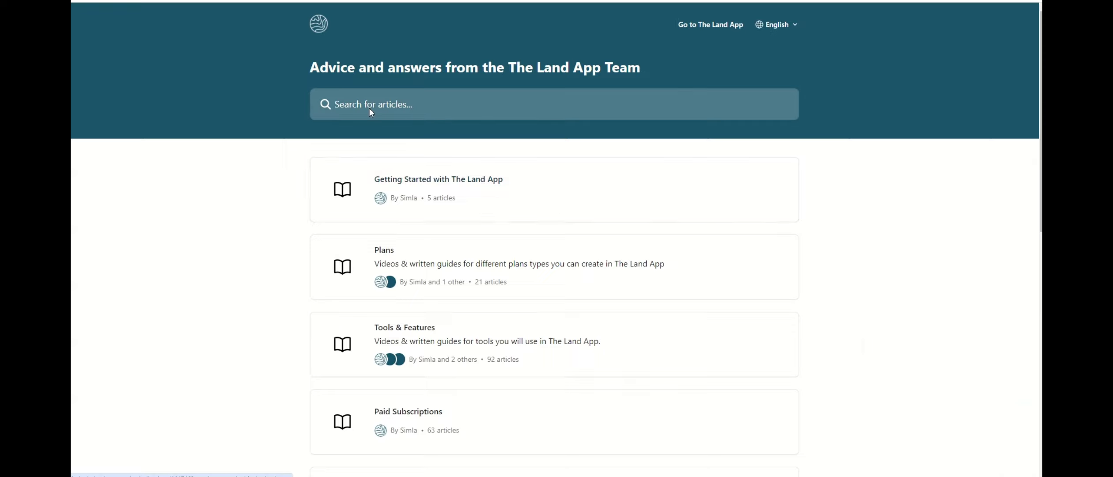
Search the Help Centre articles for 'sfi'.
{"action": "scroll", "coordinate": [446, 284], "scroll_direction": "down", "scroll_amount": 4}
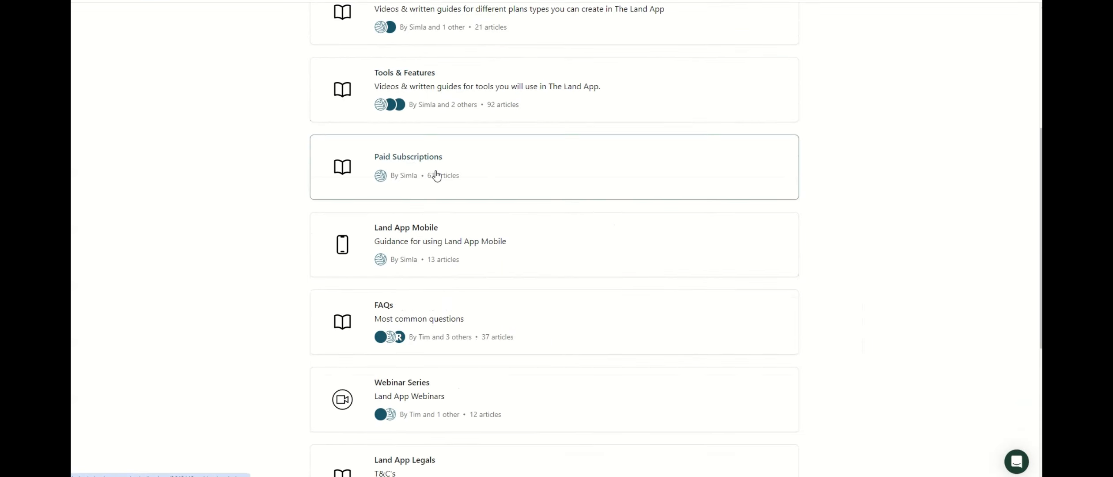
{"action": "scroll", "coordinate": [437, 174], "scroll_direction": "down", "scroll_amount": 5}
{"action": "scroll", "coordinate": [438, 174], "scroll_direction": "up", "scroll_amount": 10}
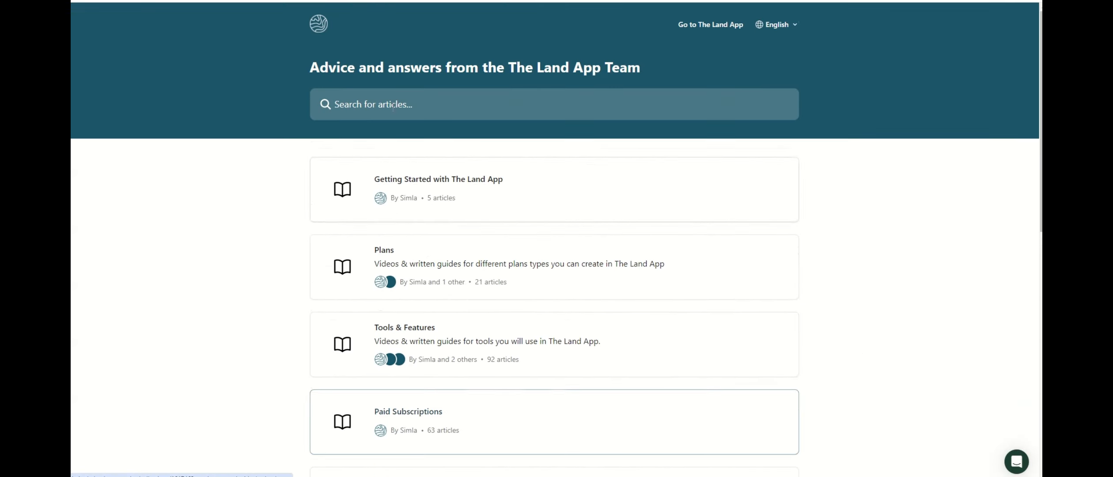
{"action": "left_click", "coordinate": [393, 107]}
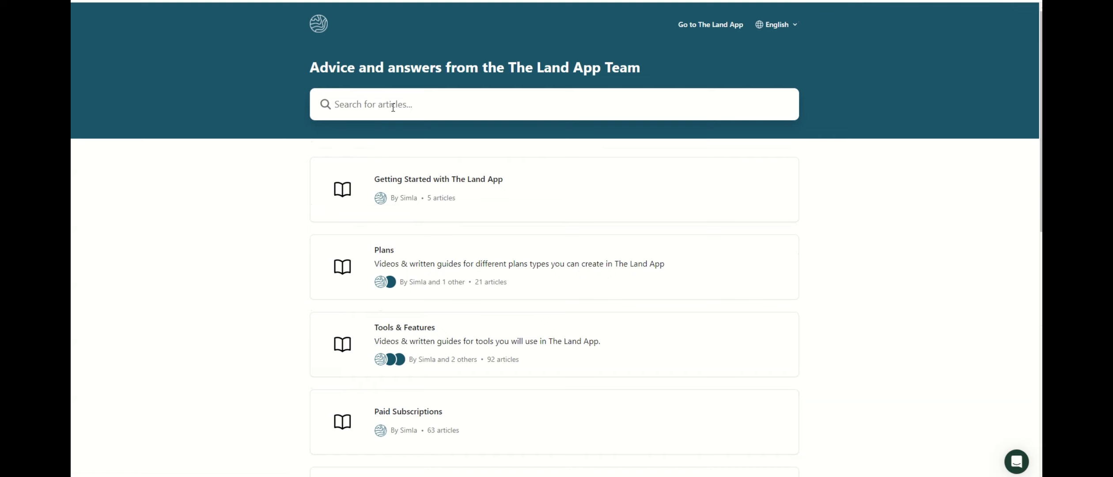
{"action": "type", "text": "sfi"}
{"action": "key", "text": "Return"}
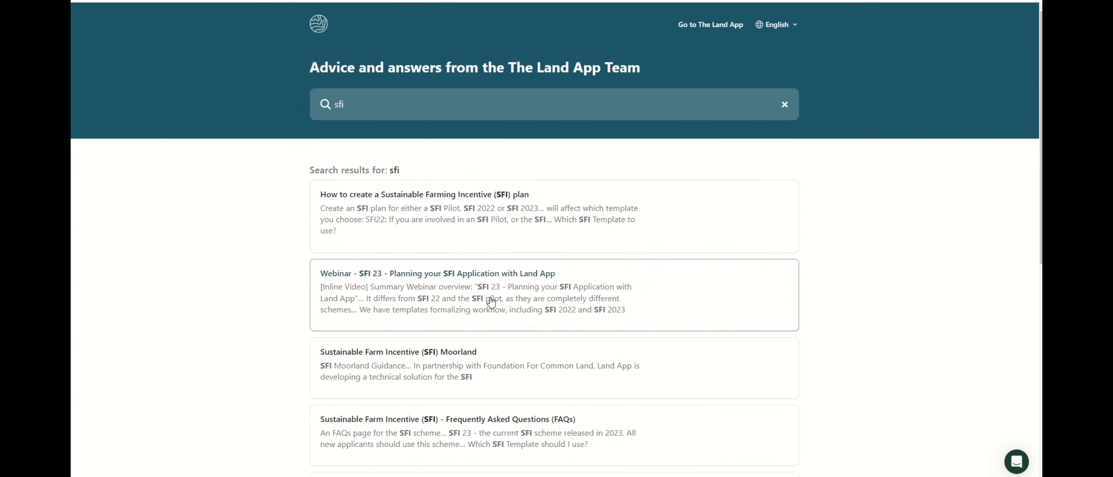